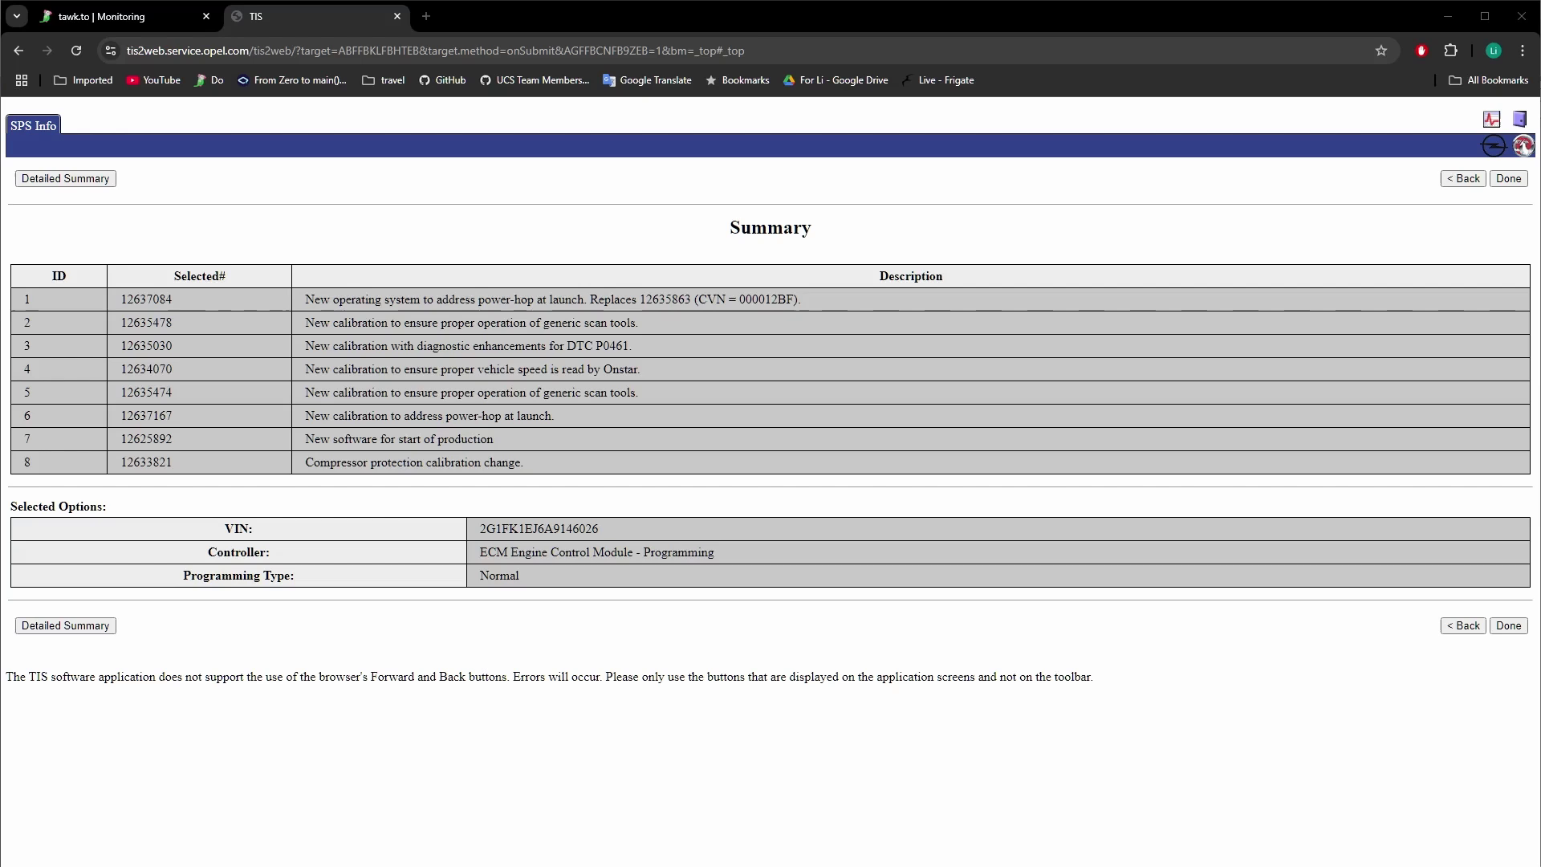
Bring up File Explorer showing the E38\video\Copy folder with the Flash and Slave BIN backups
key(alt+Tab)
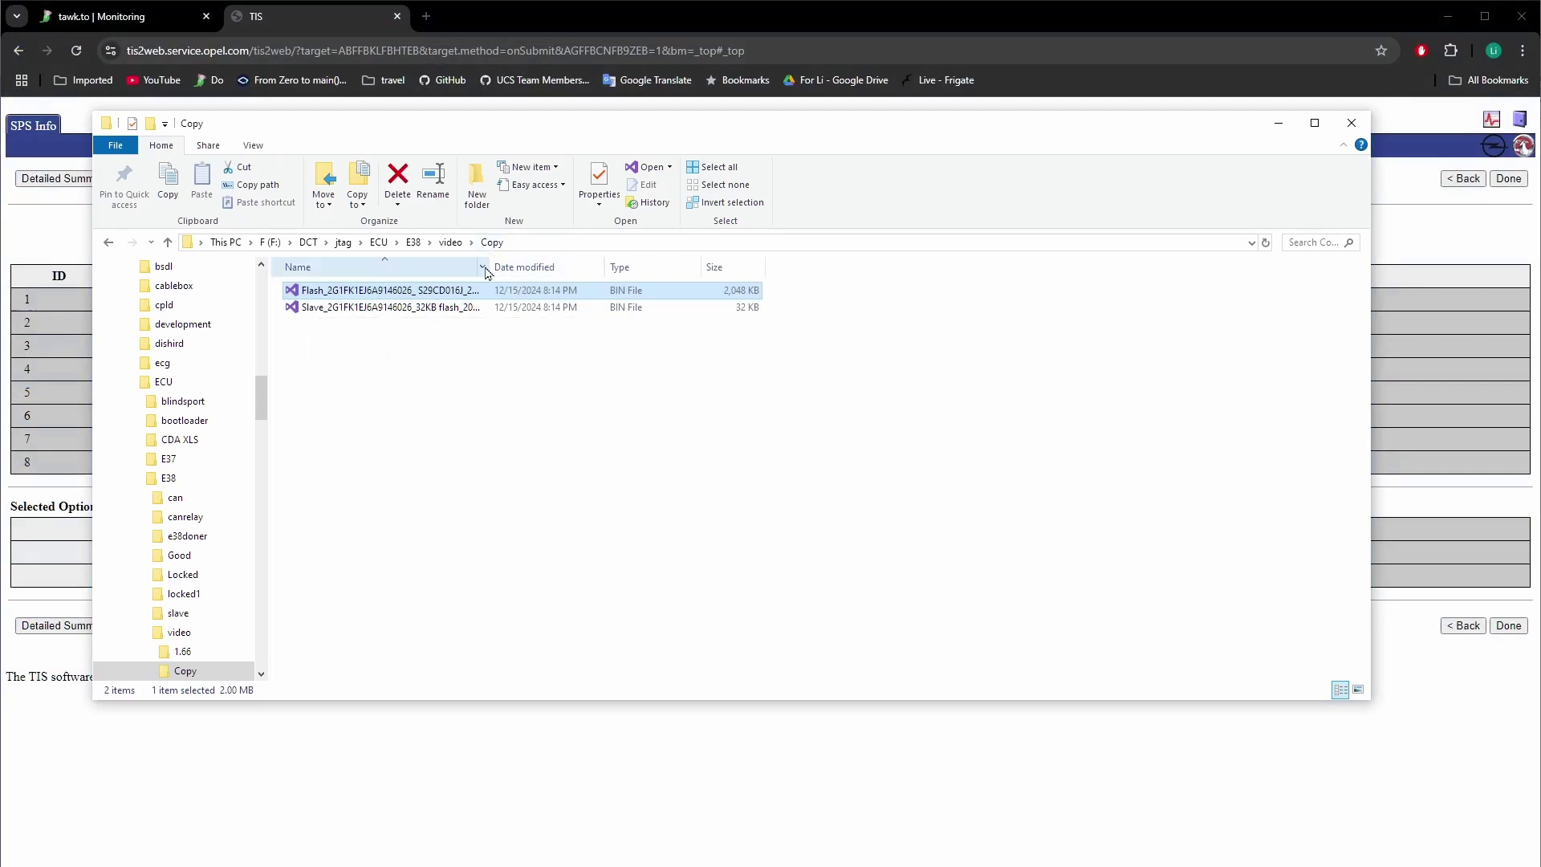
Widen the Name column so the full Flash and Slave BIN file names are visible
drag(489, 264, 602, 267)
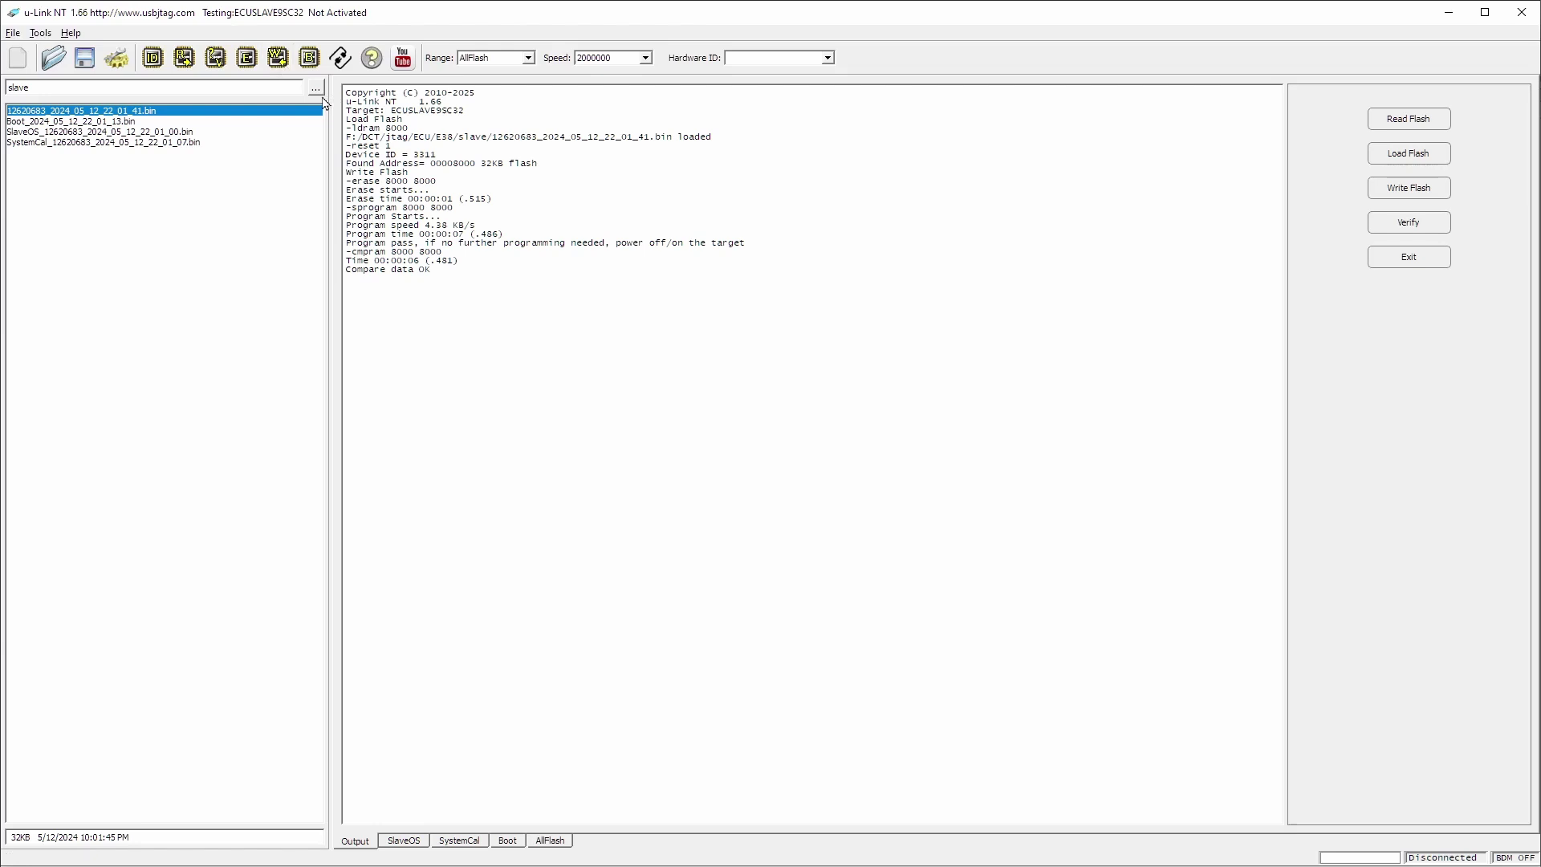
Set u-Link NT's working folder to E38\video\Copy
click(316, 90)
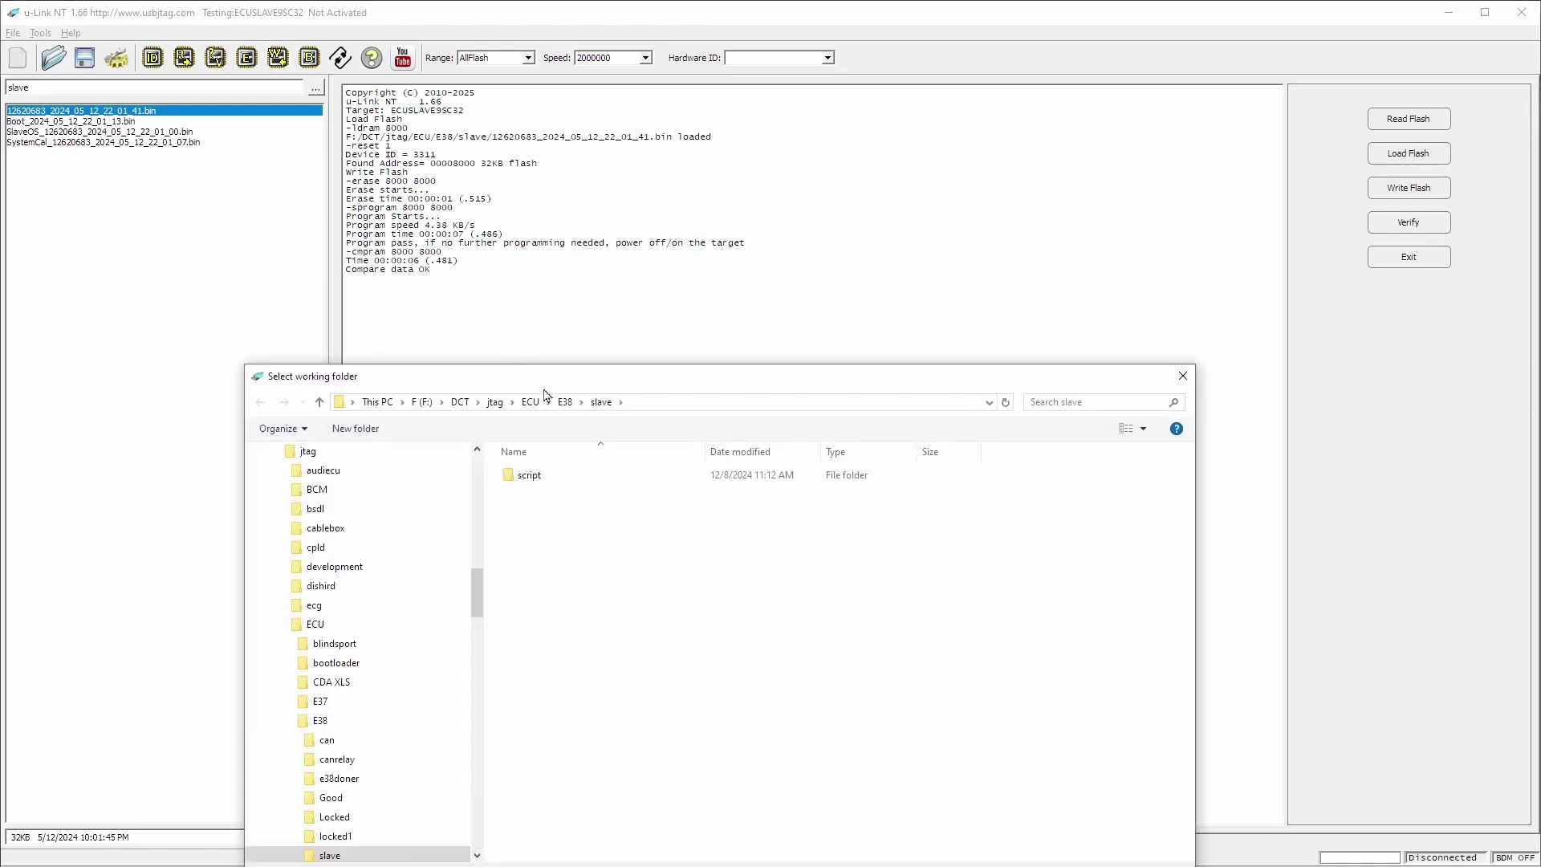
click(562, 399)
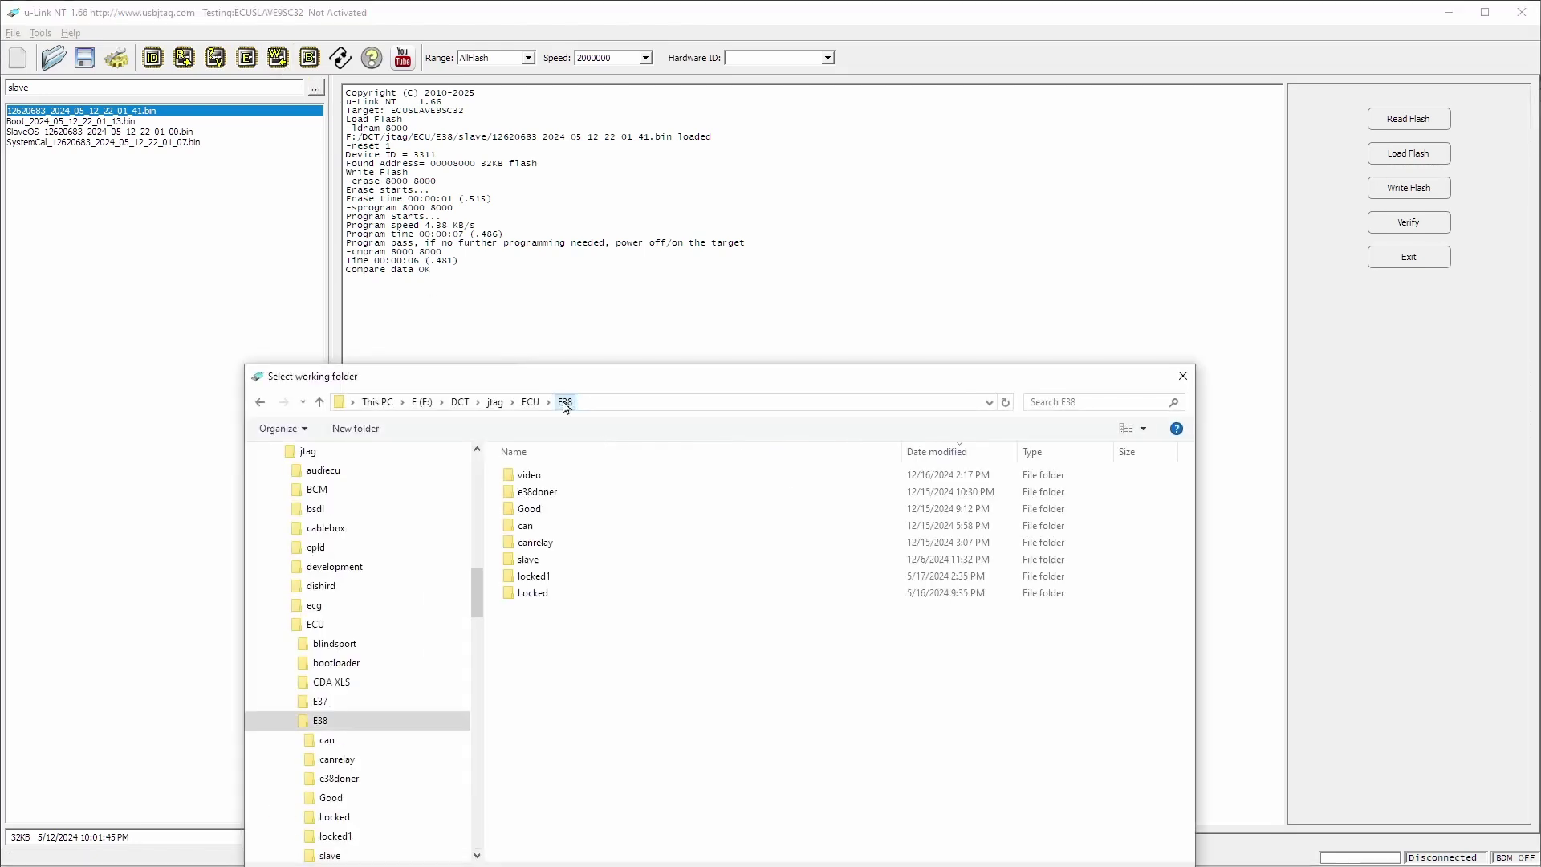
double_click(534, 477)
double_click(558, 491)
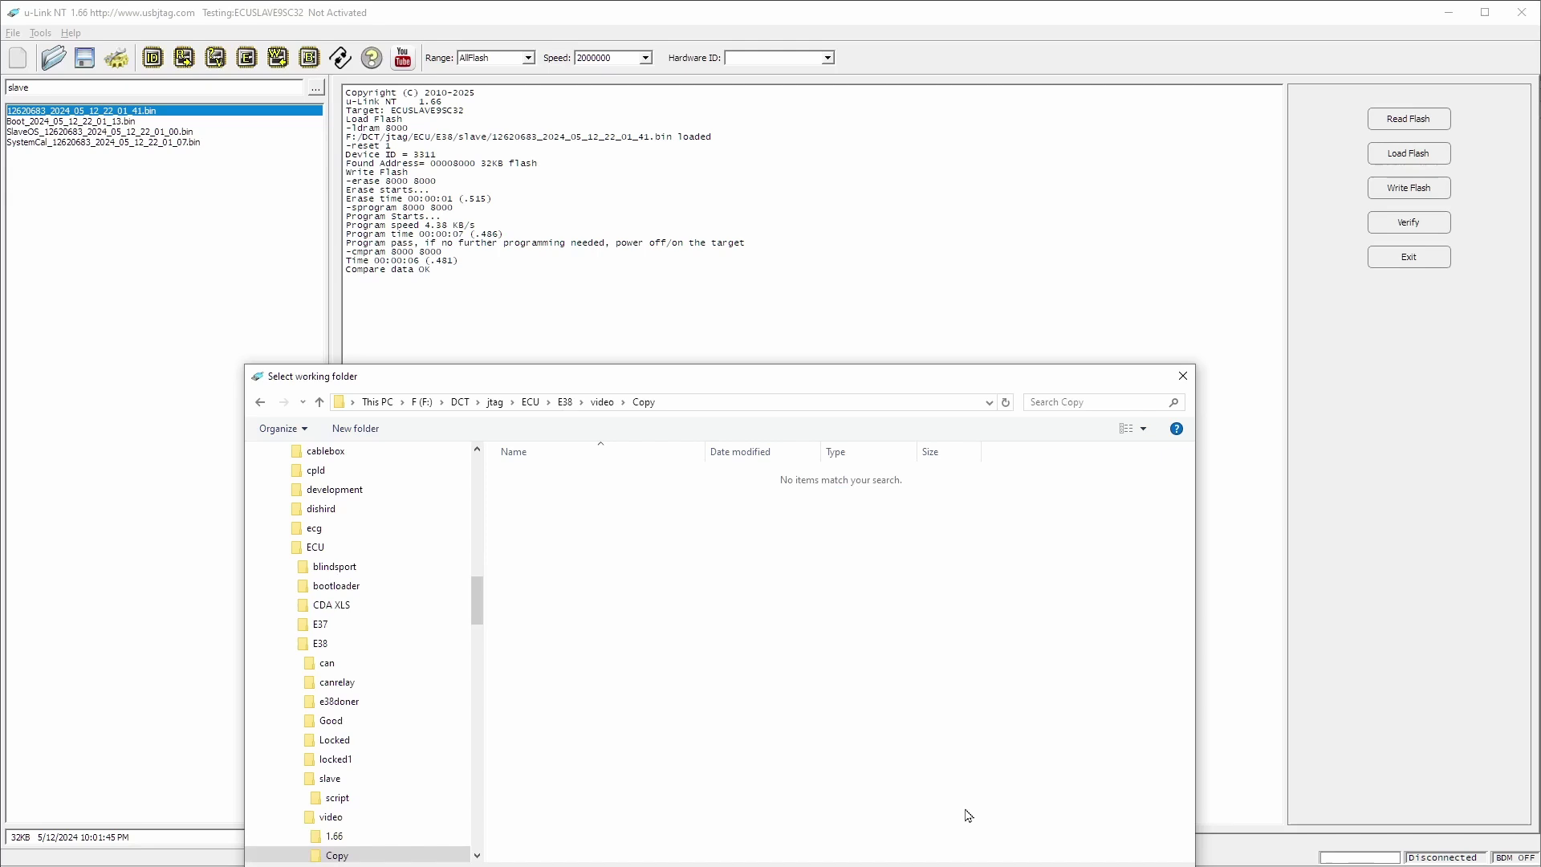
key(Return)
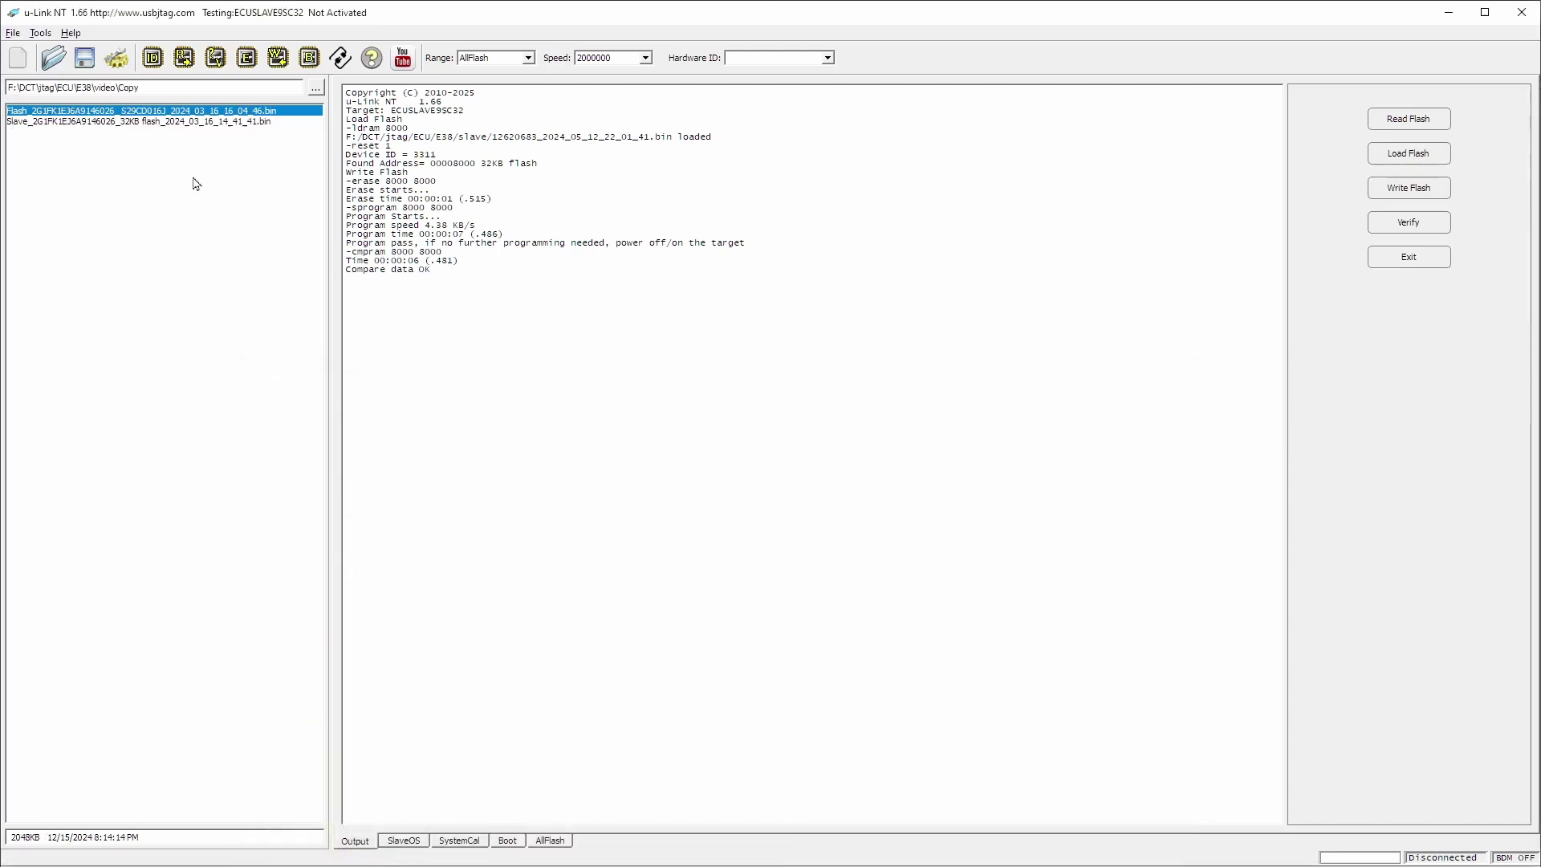
Load the 32KB Slave flash BIN in the AllFlash view and return to the Output log
click(551, 841)
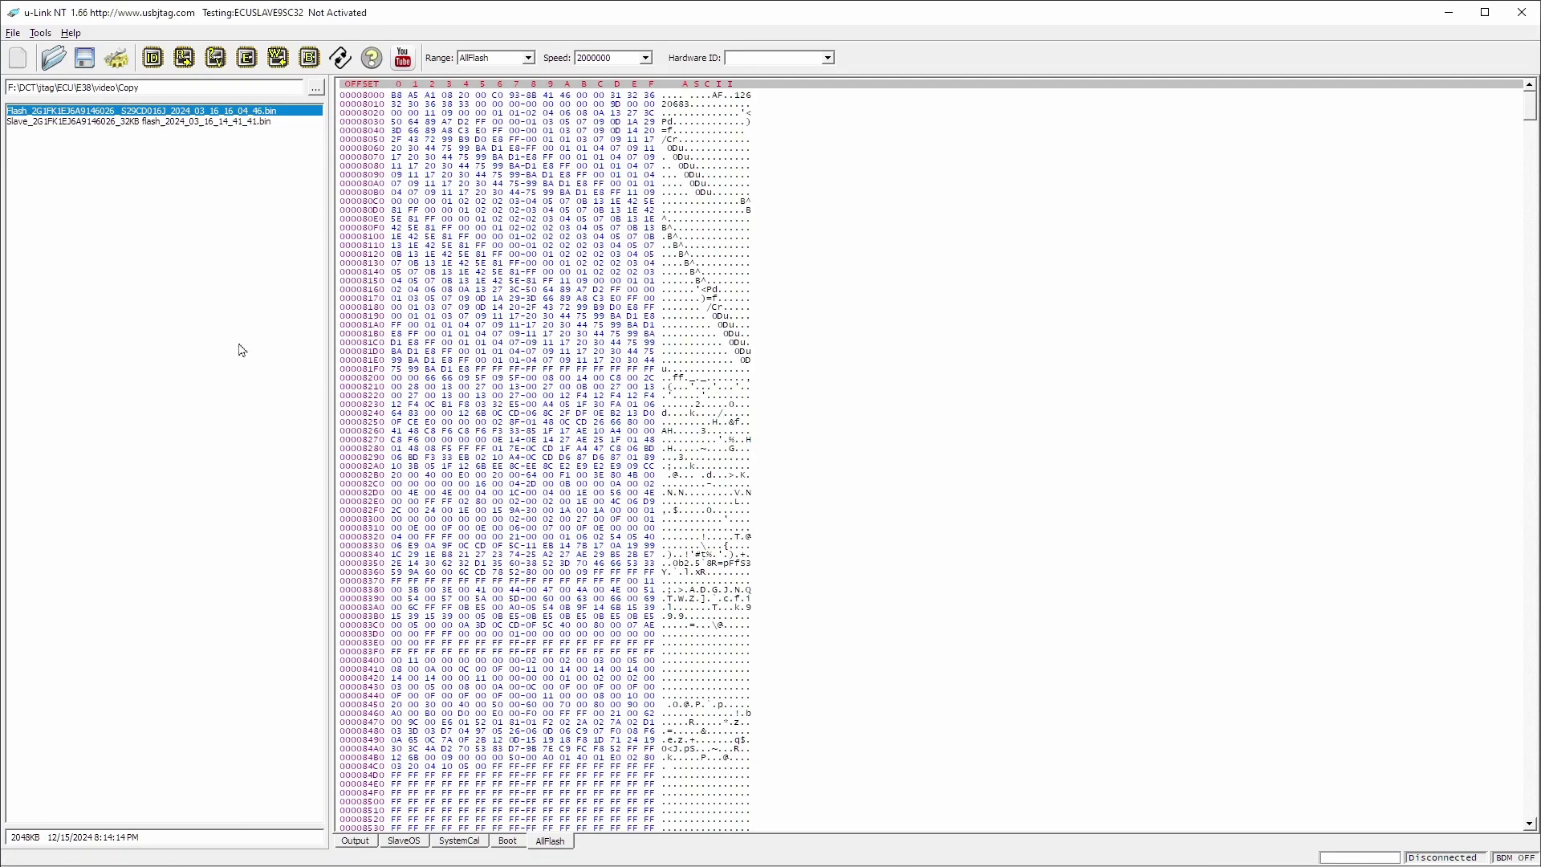
click(82, 123)
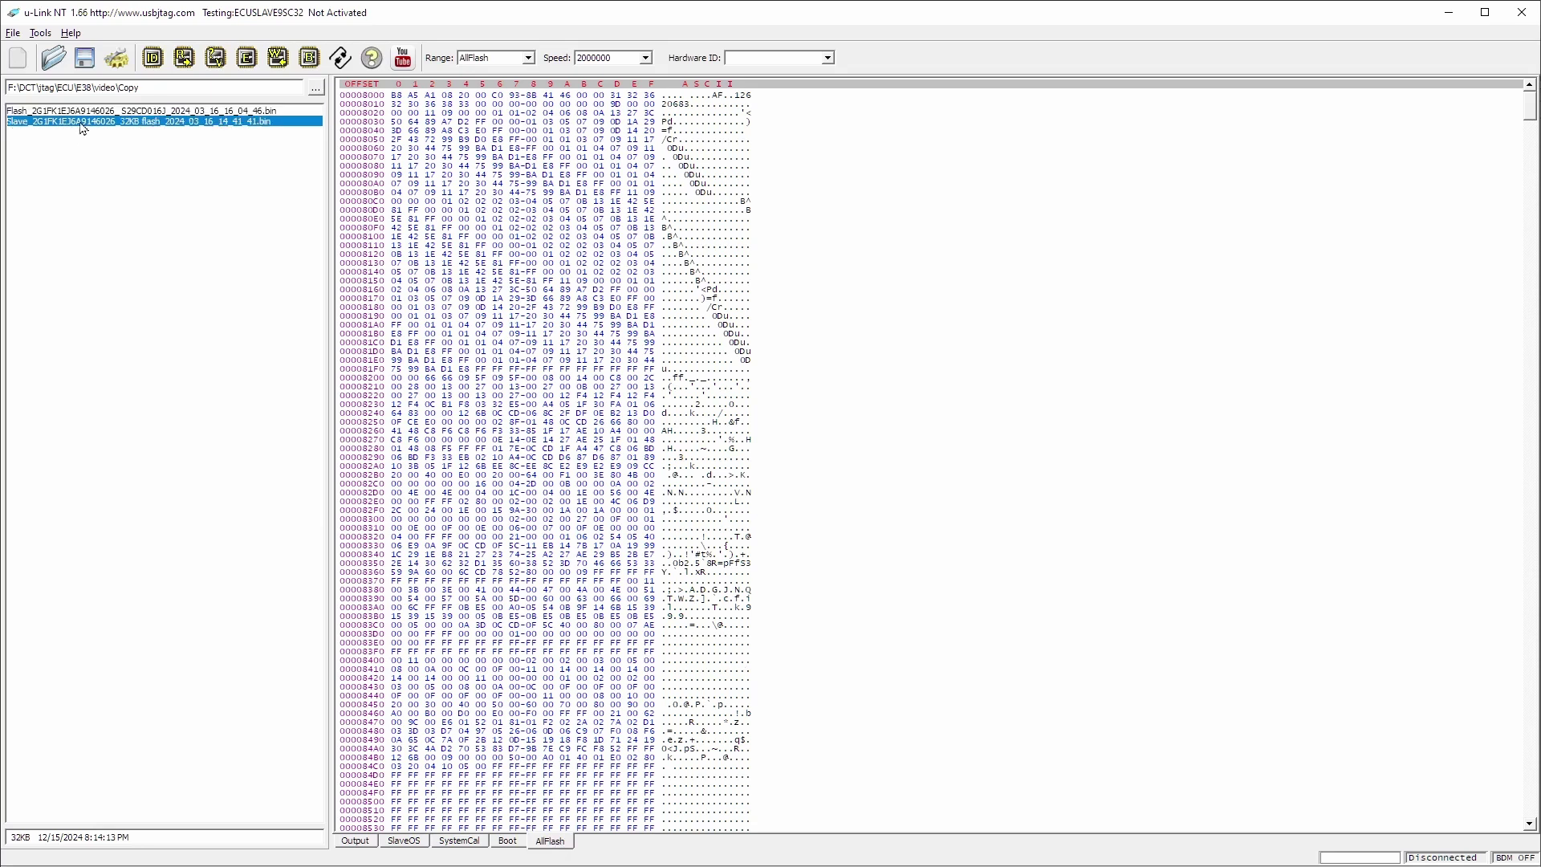
click(355, 841)
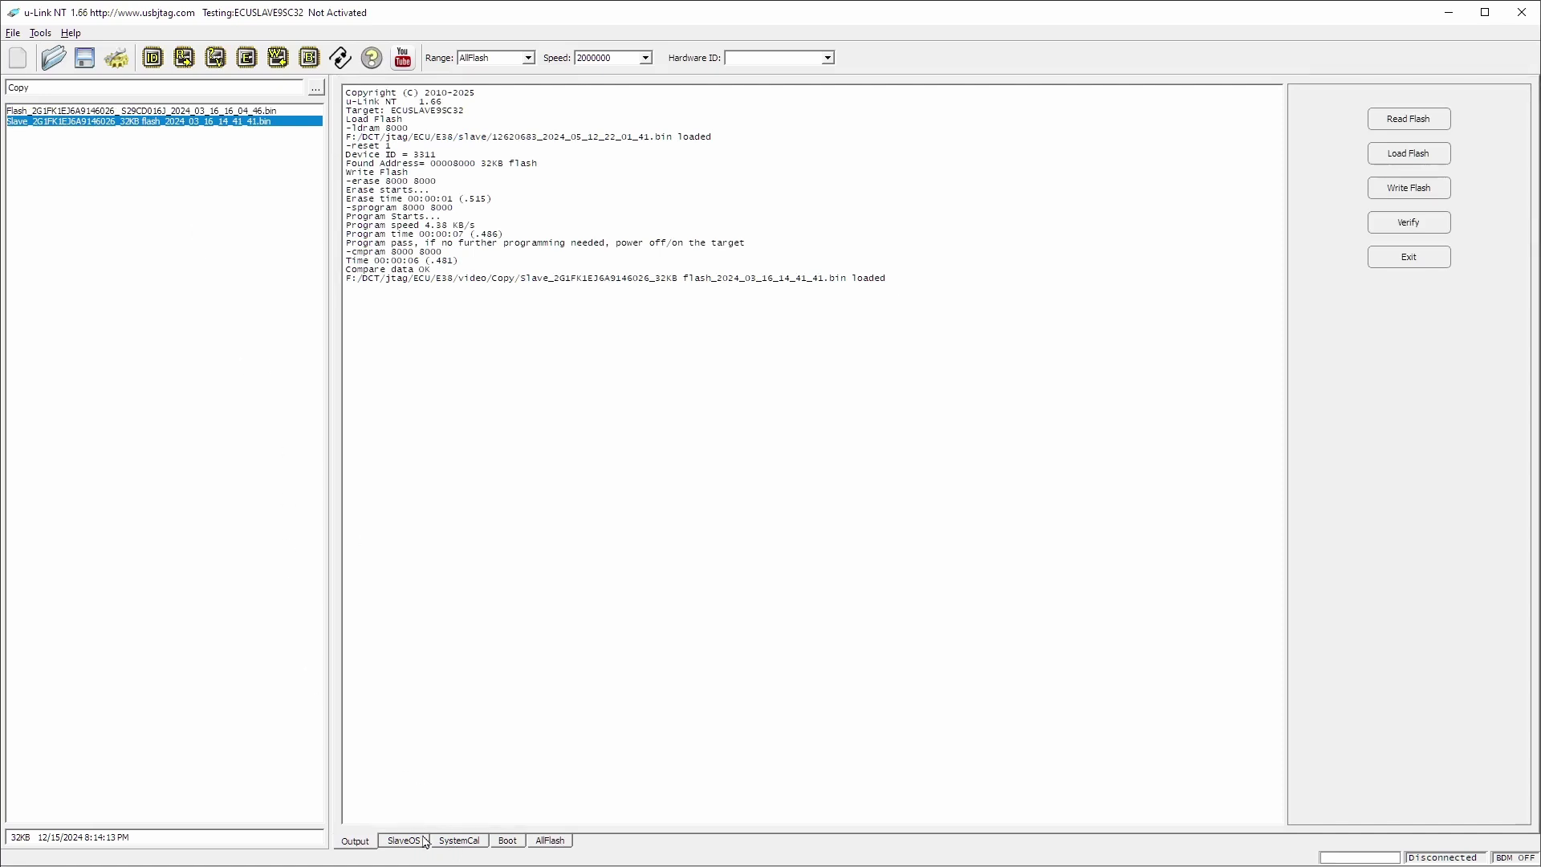
Save the SlaveOS range of the slave flash as a .bin file in Copy
click(492, 58)
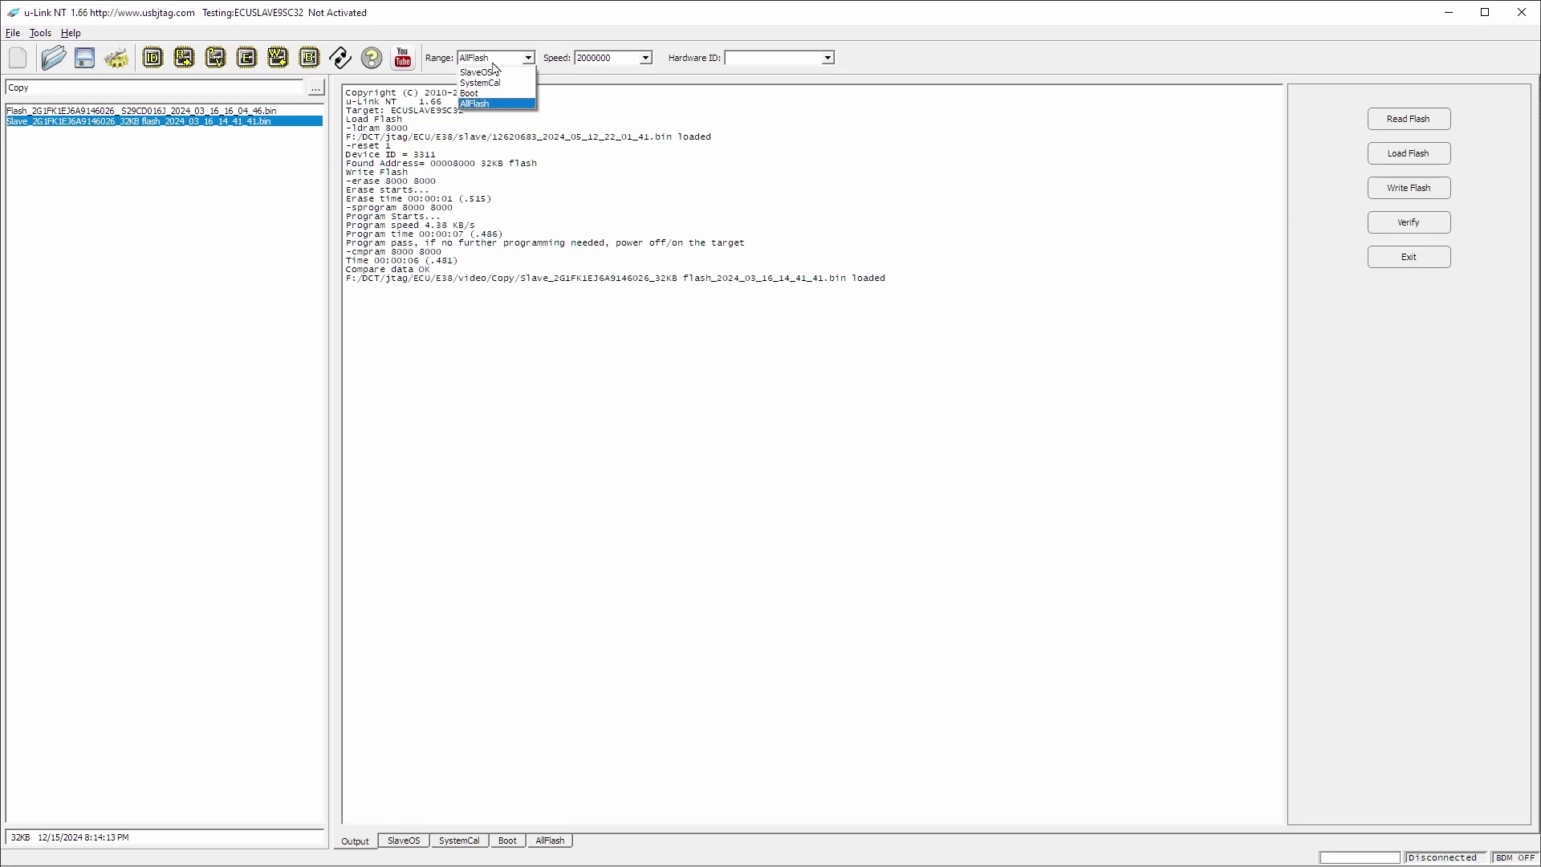
click(485, 71)
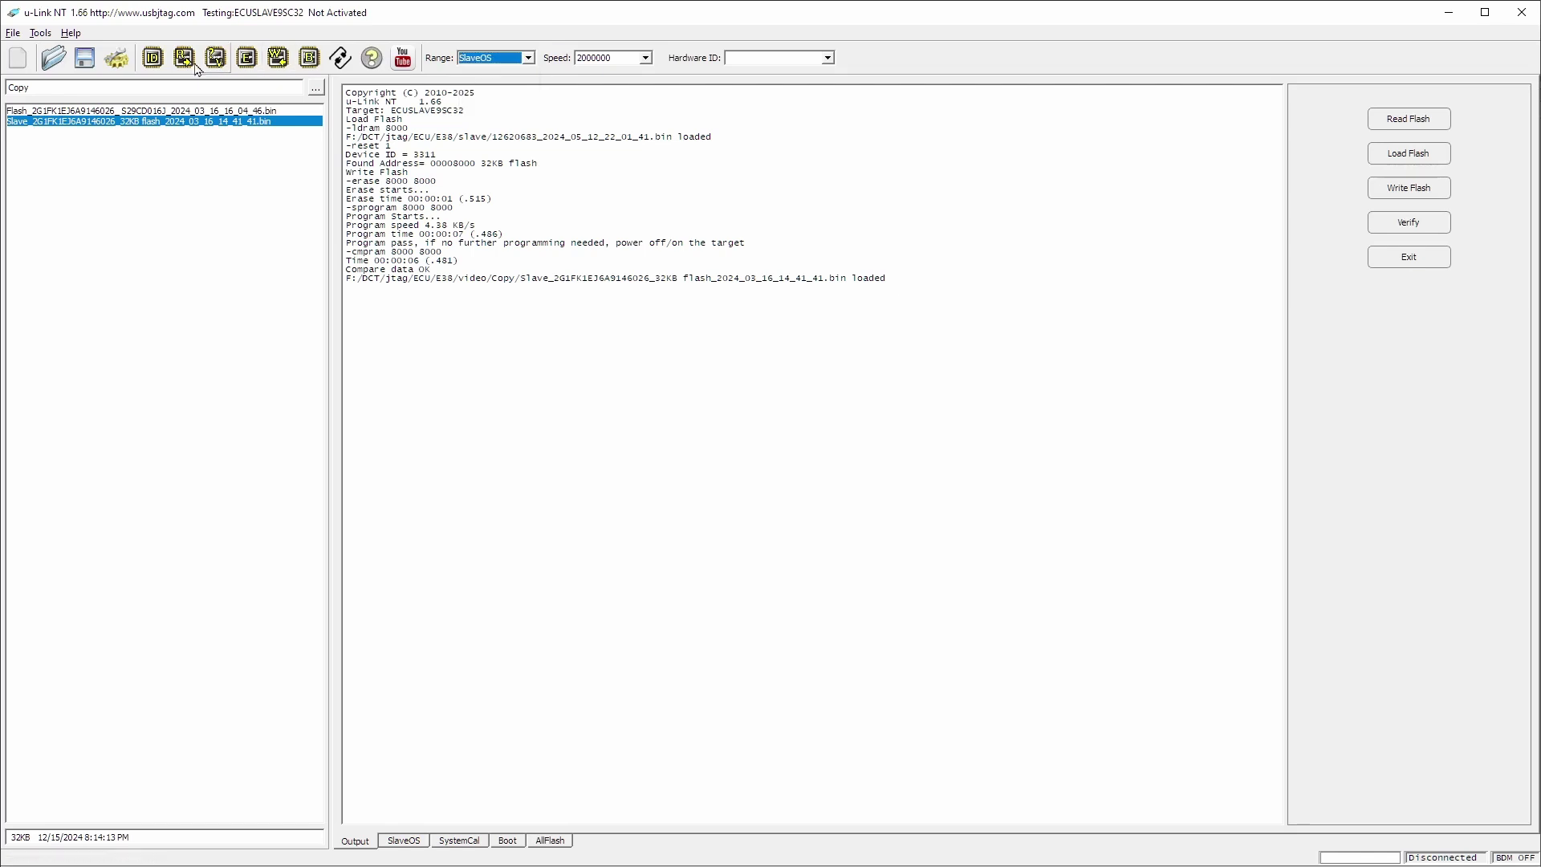
click(93, 65)
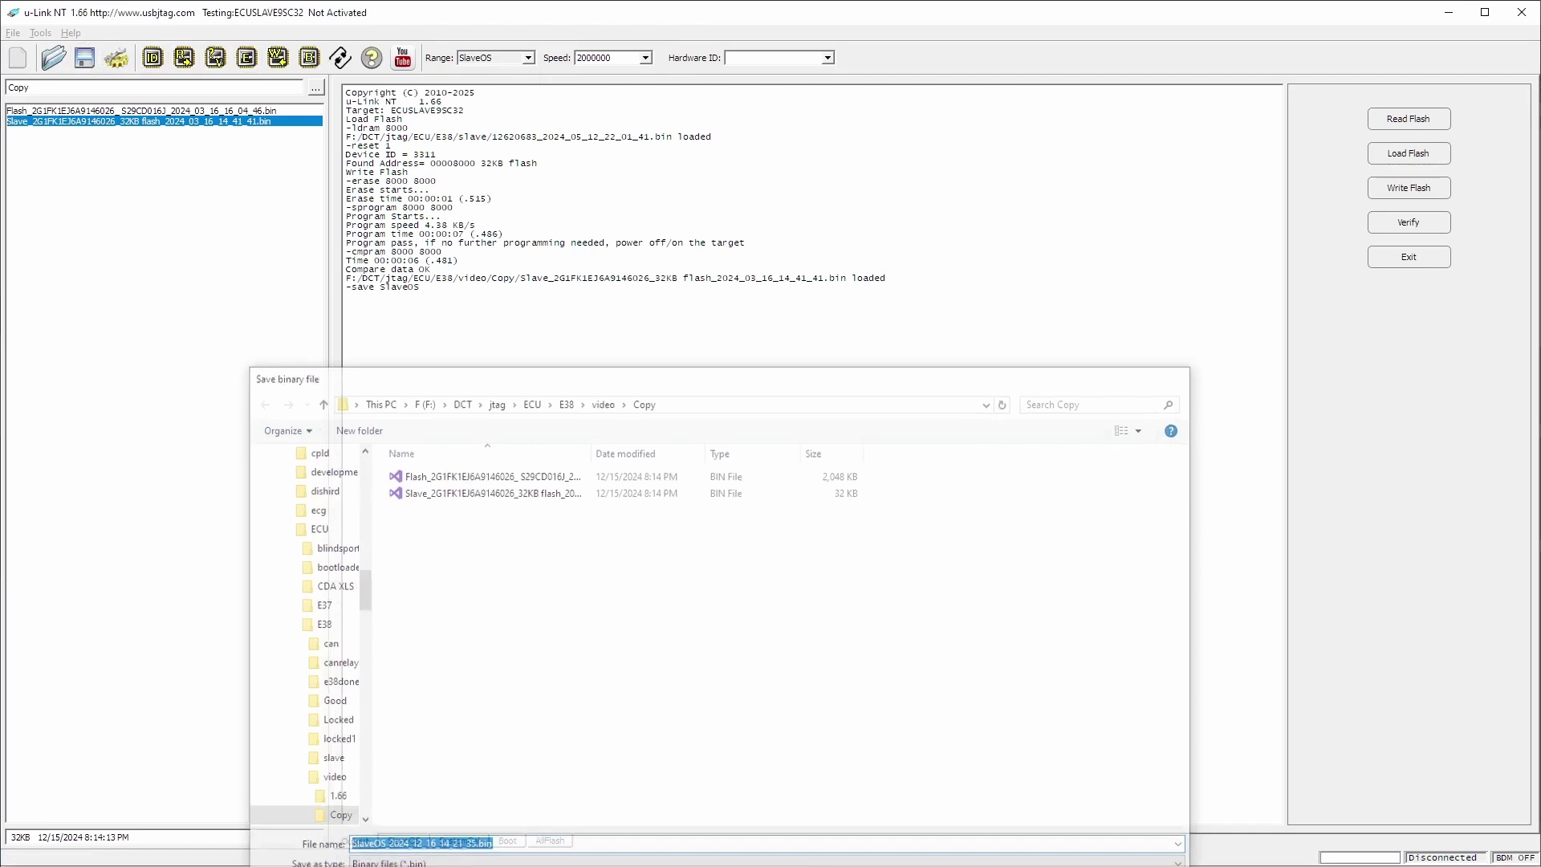
key(Return)
Save the SystemCal section as a separate .bin file in Copy
click(461, 840)
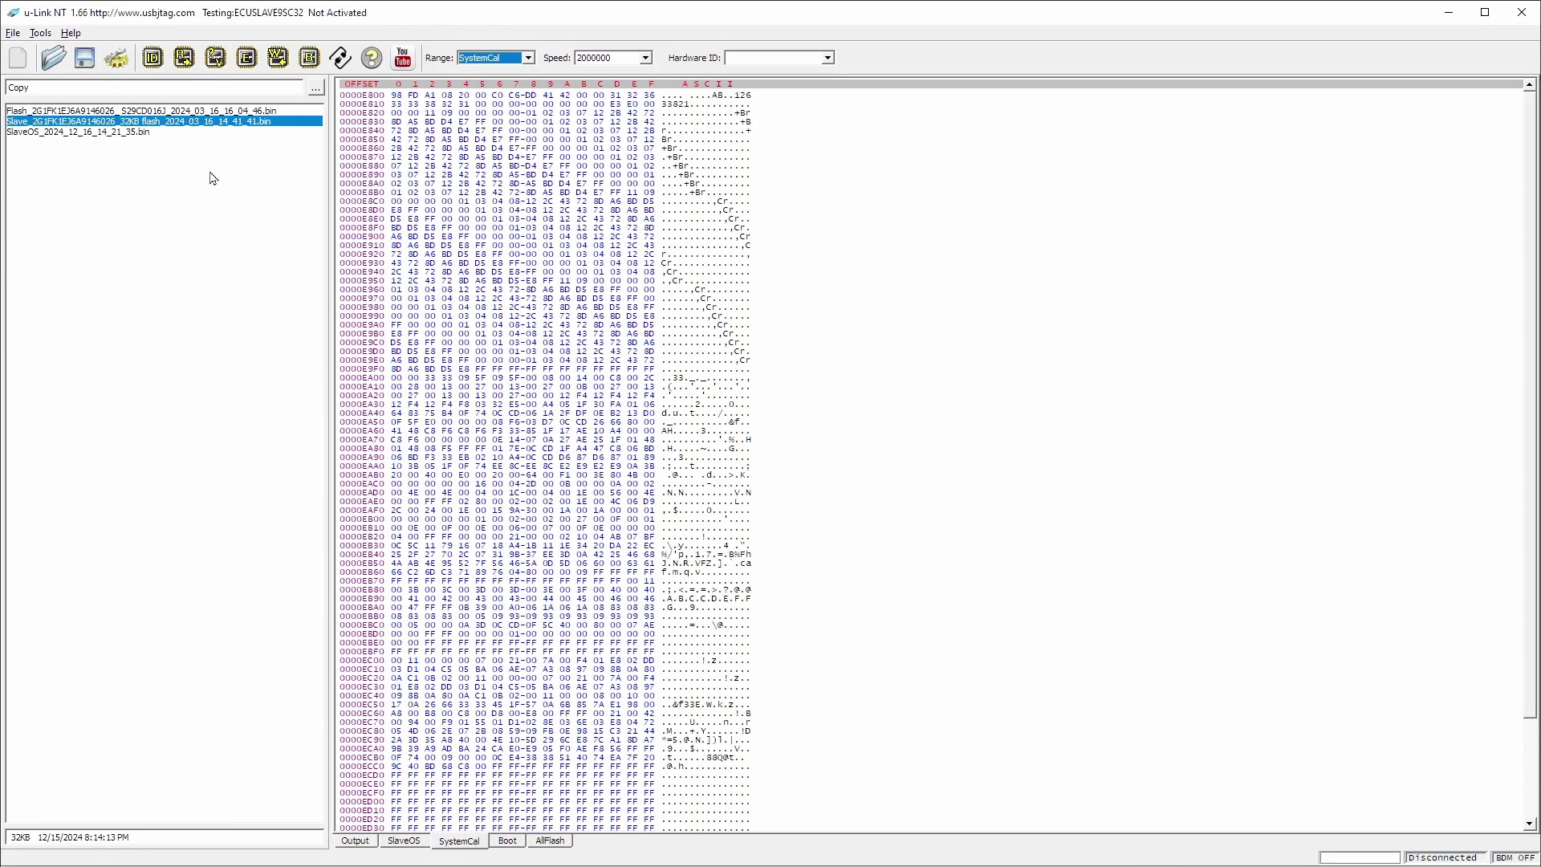
click(88, 61)
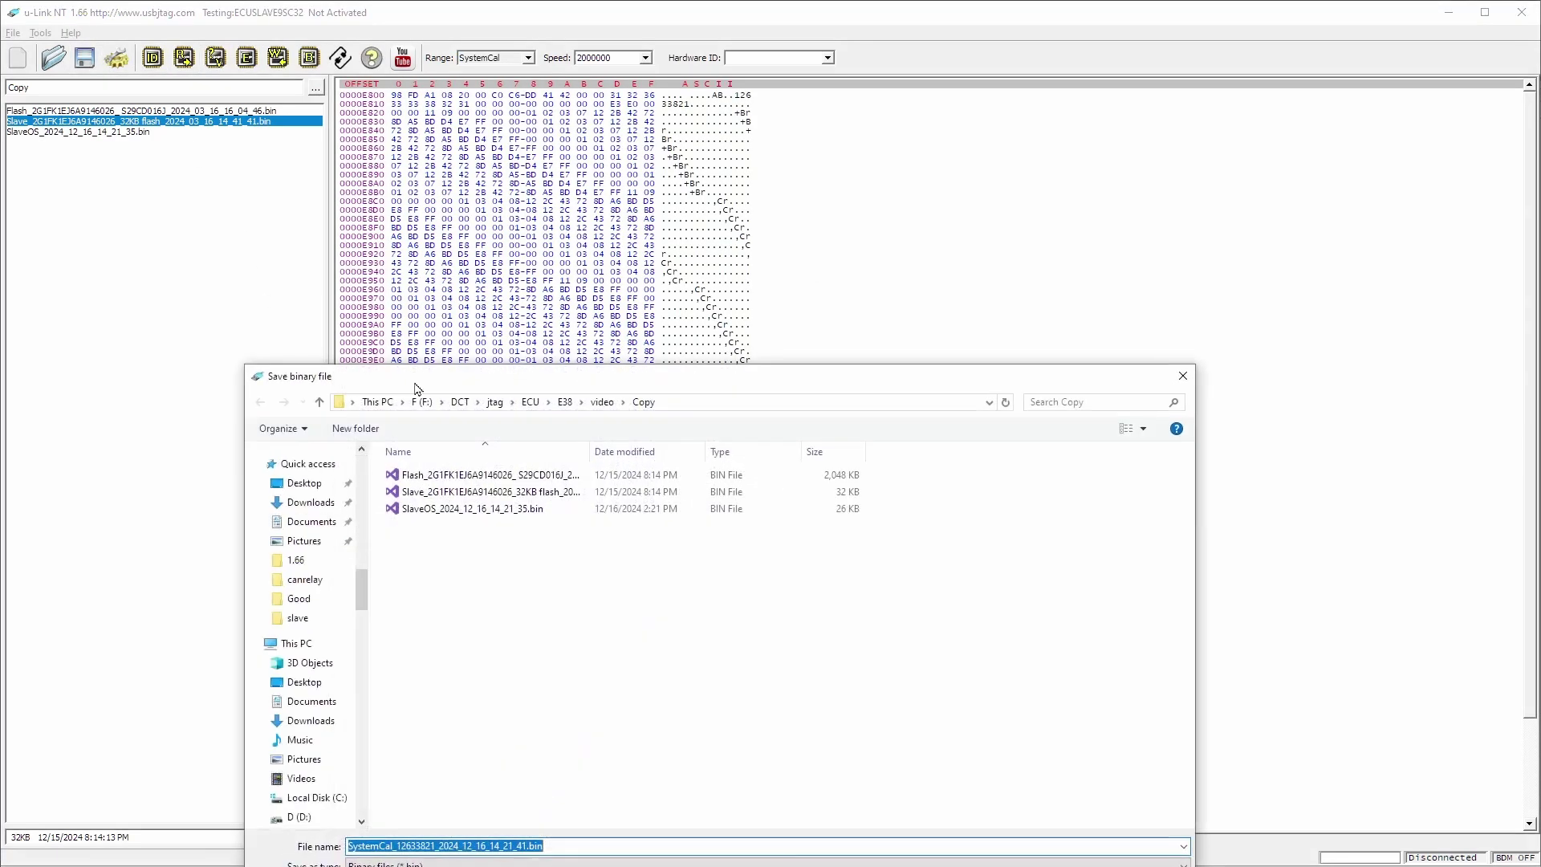
key(Return)
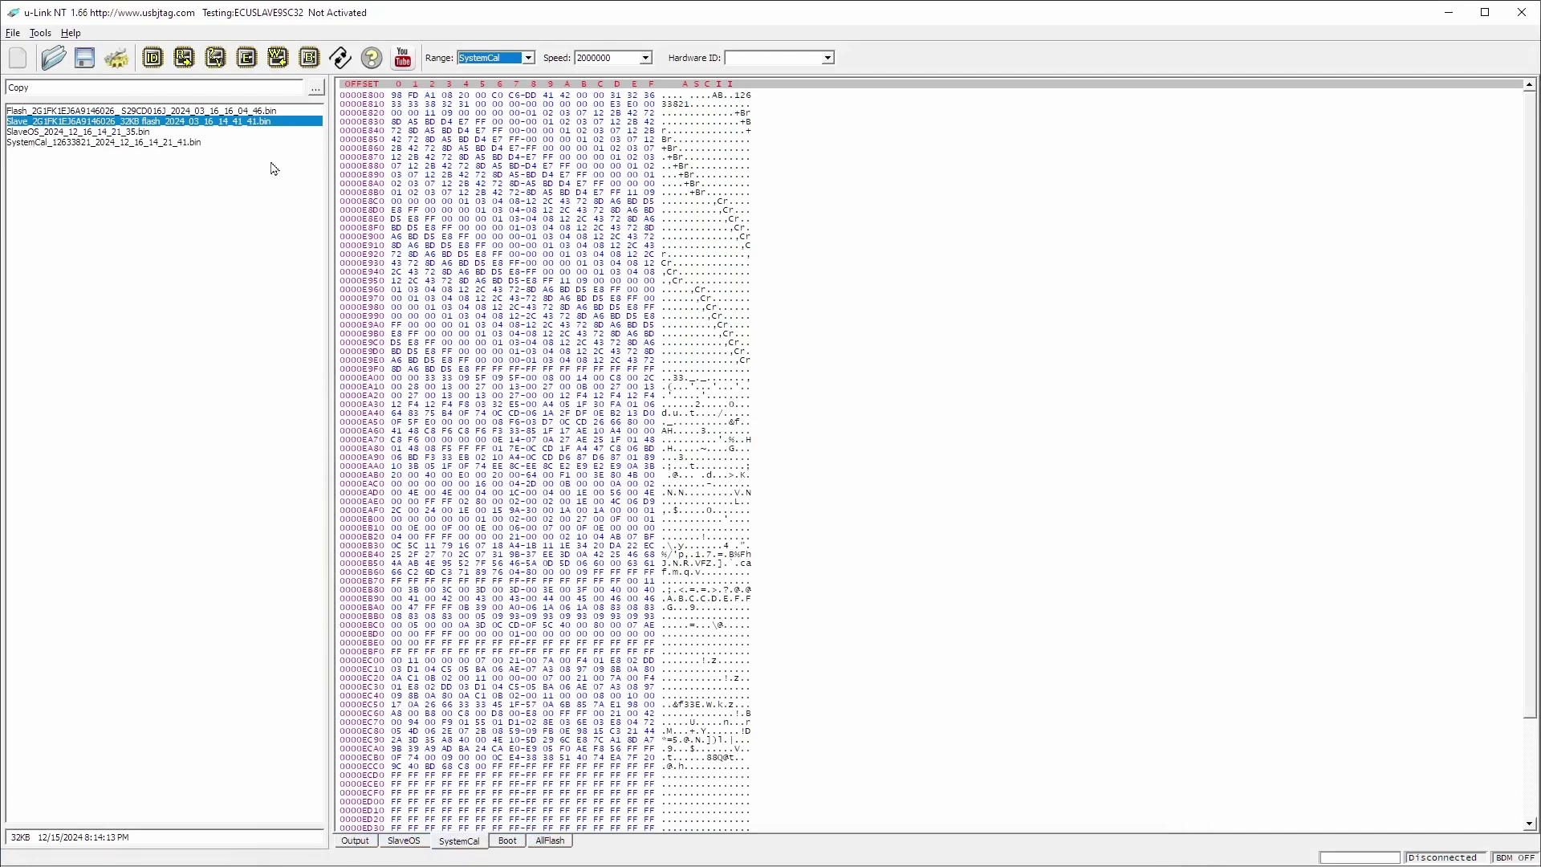
click(401, 840)
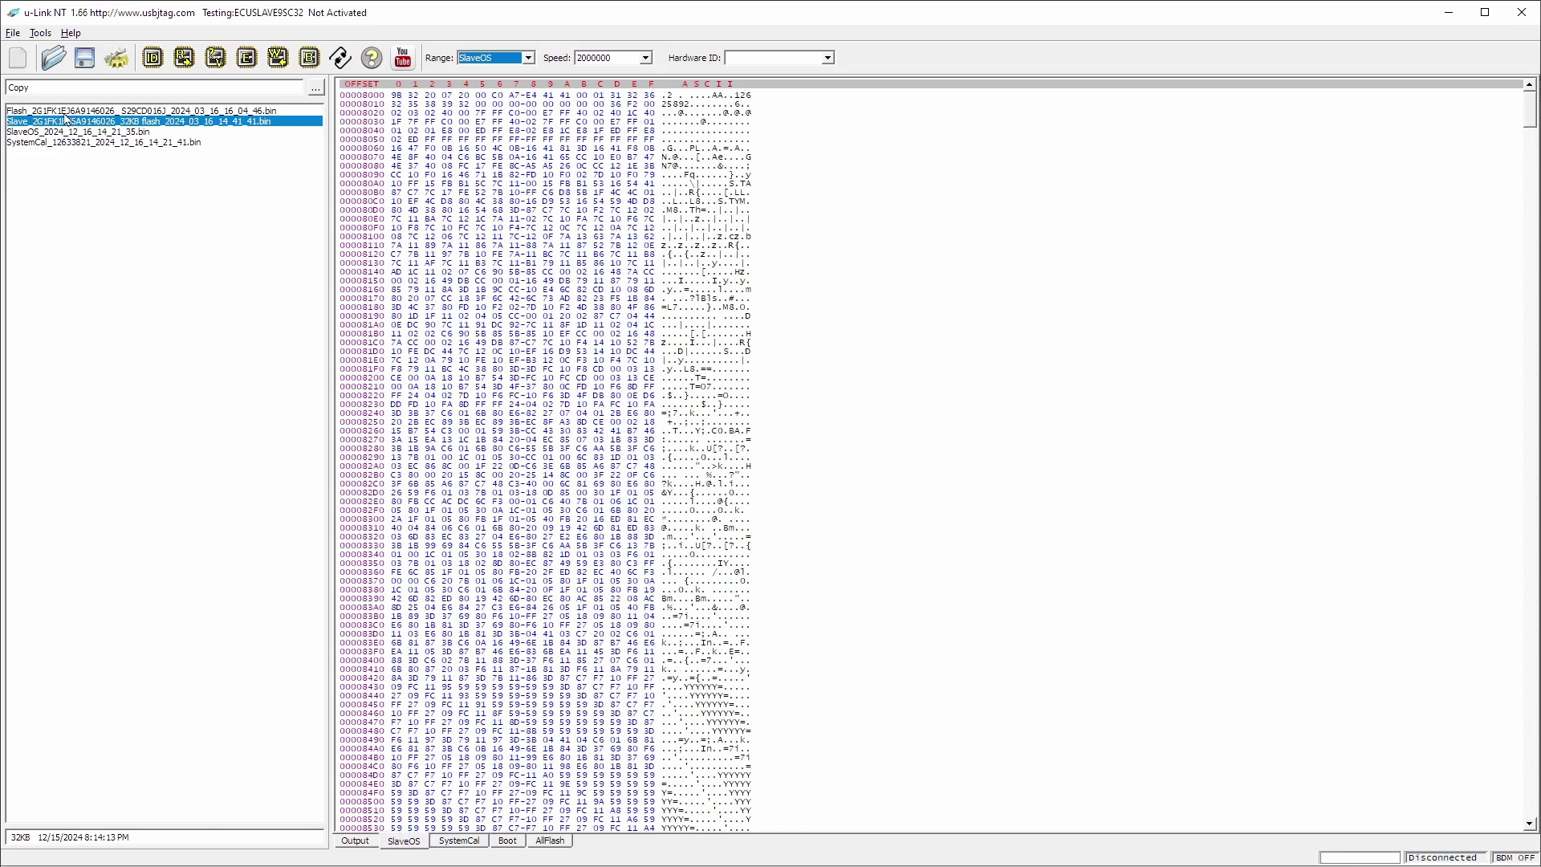
In Chrome, open the sps info bookmark from the Imported bookmarks folder
key(alt+Tab)
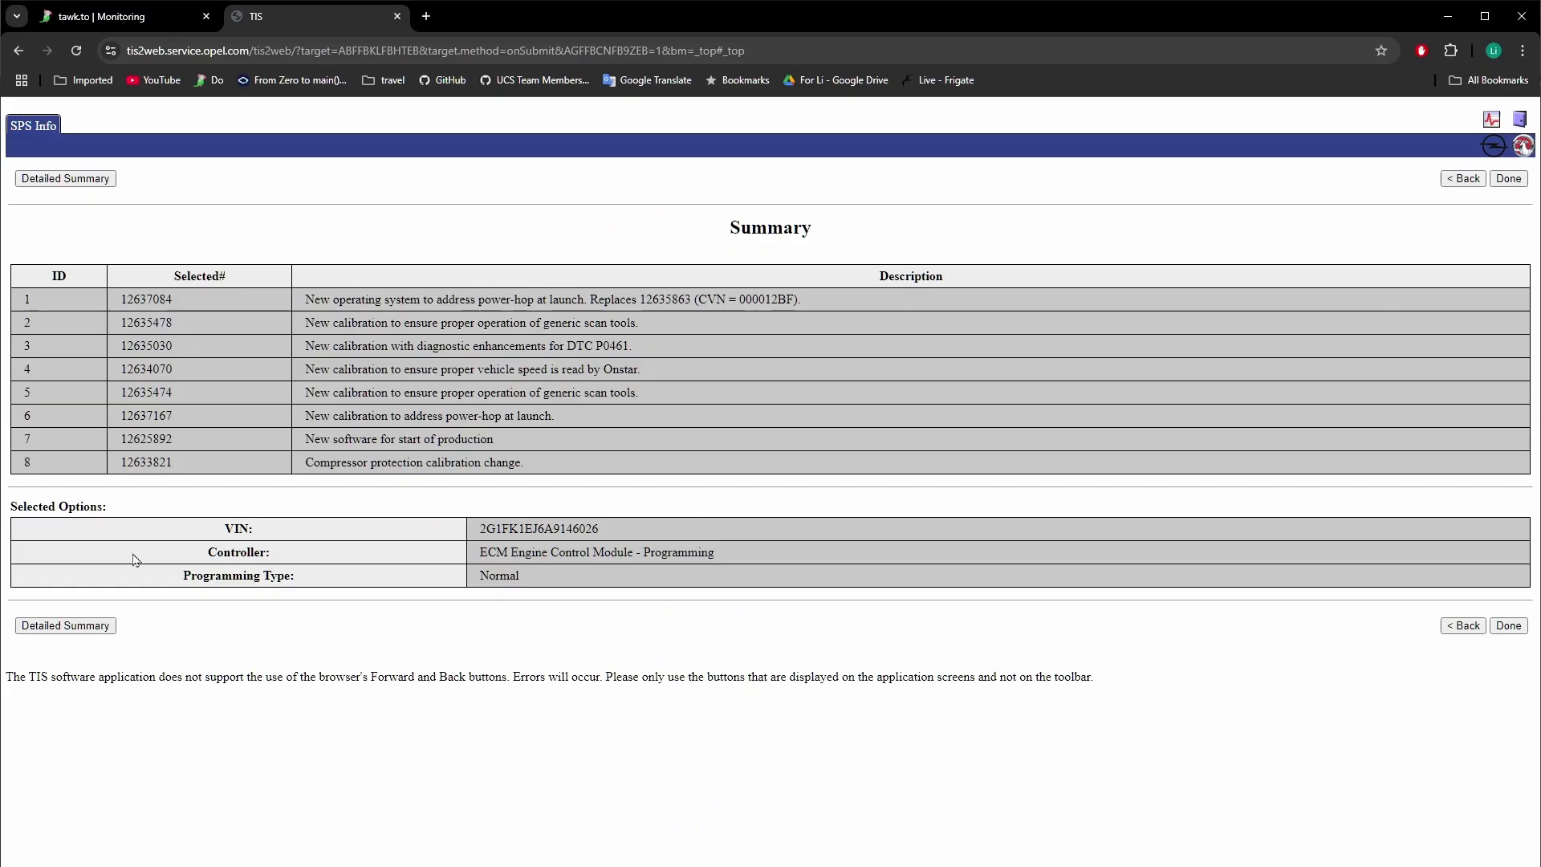
click(60, 83)
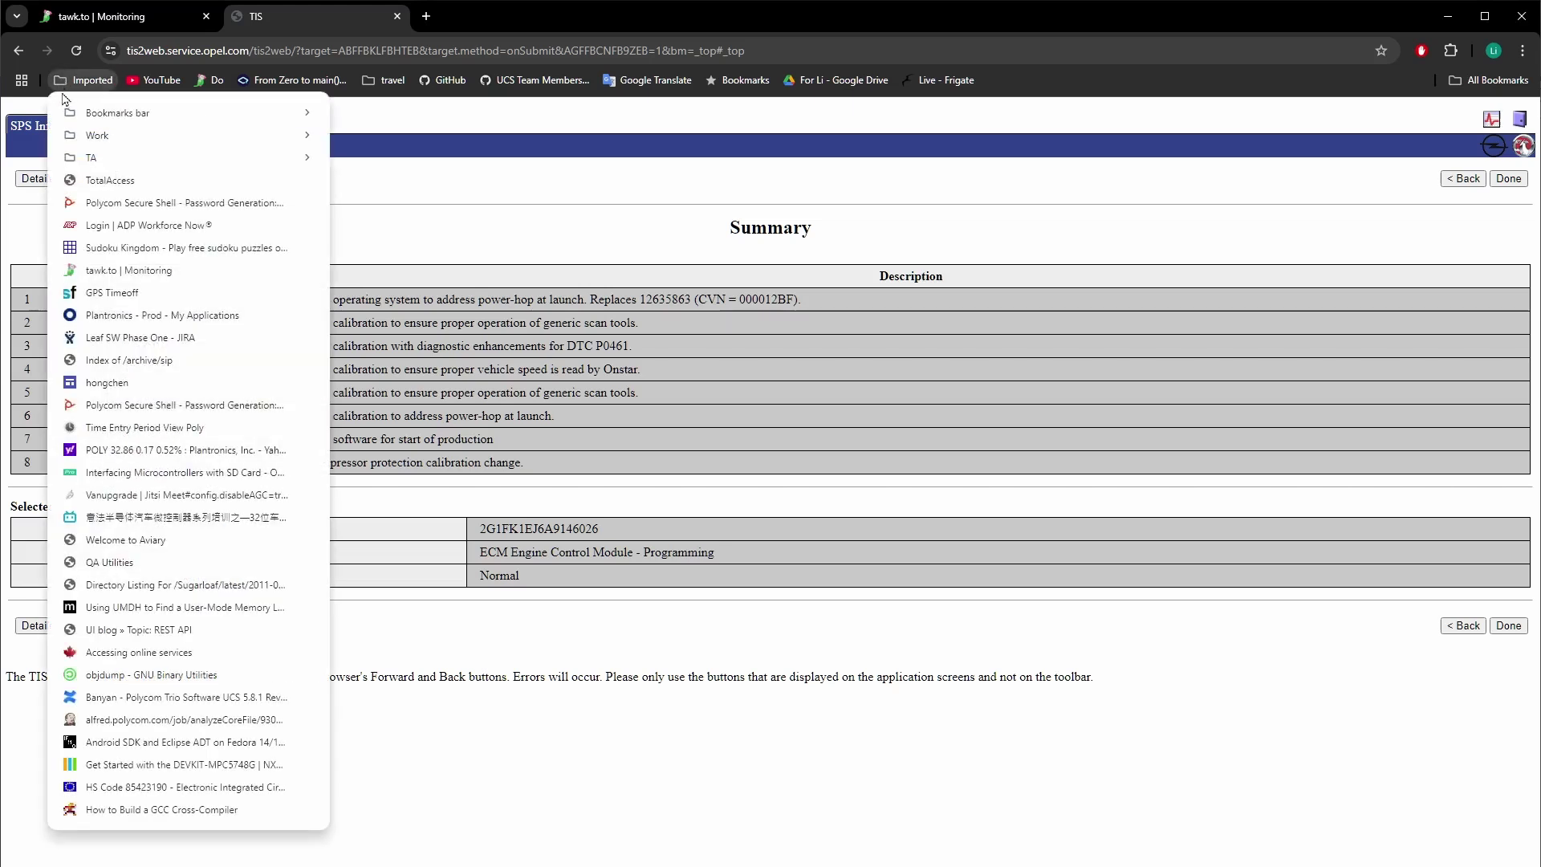
mouse_move(133, 115)
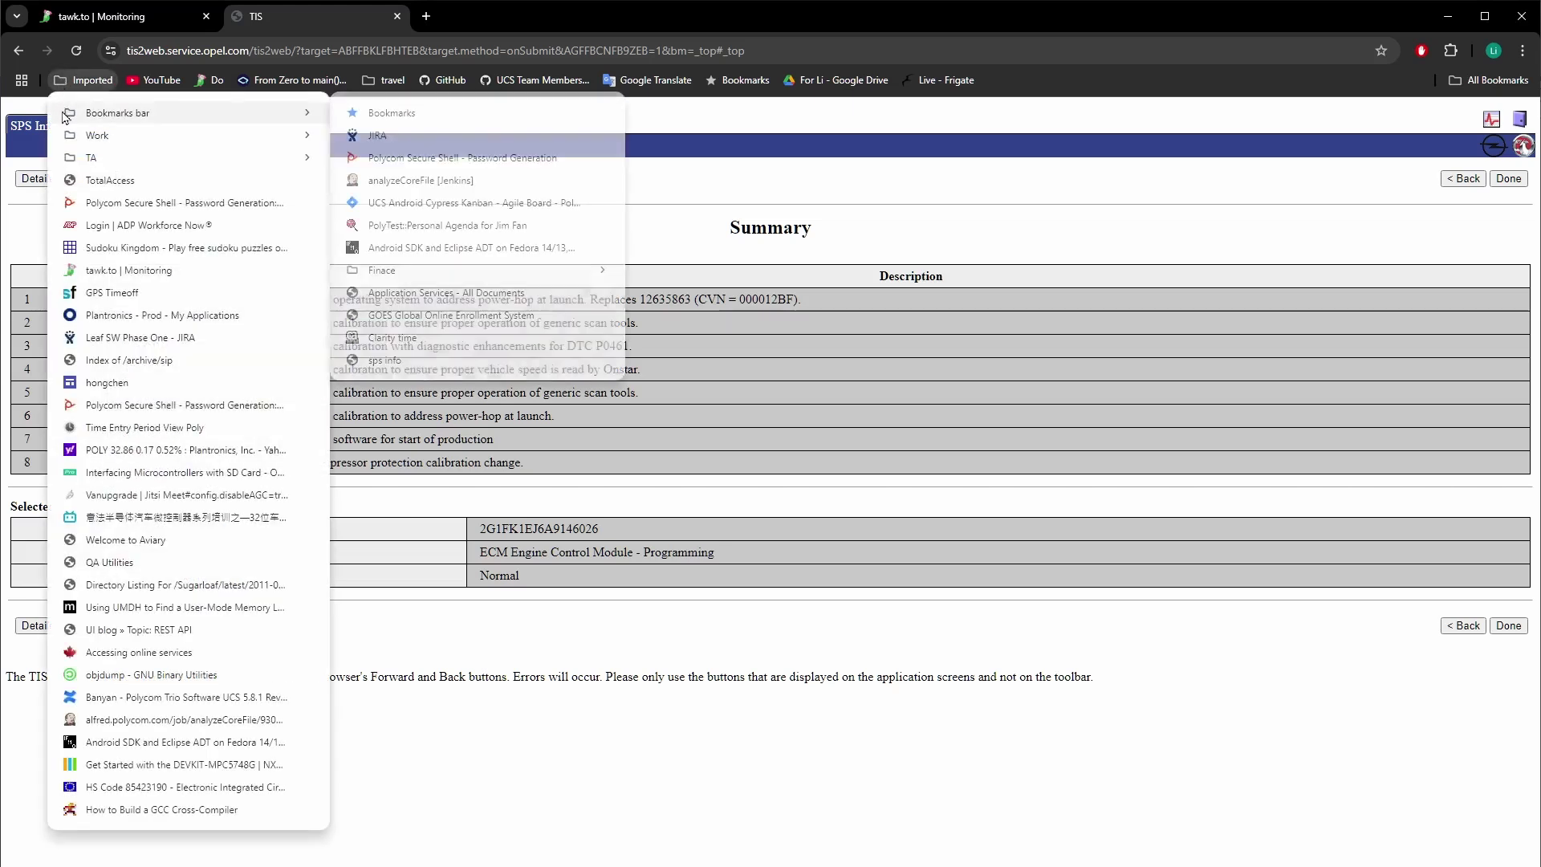
click(382, 360)
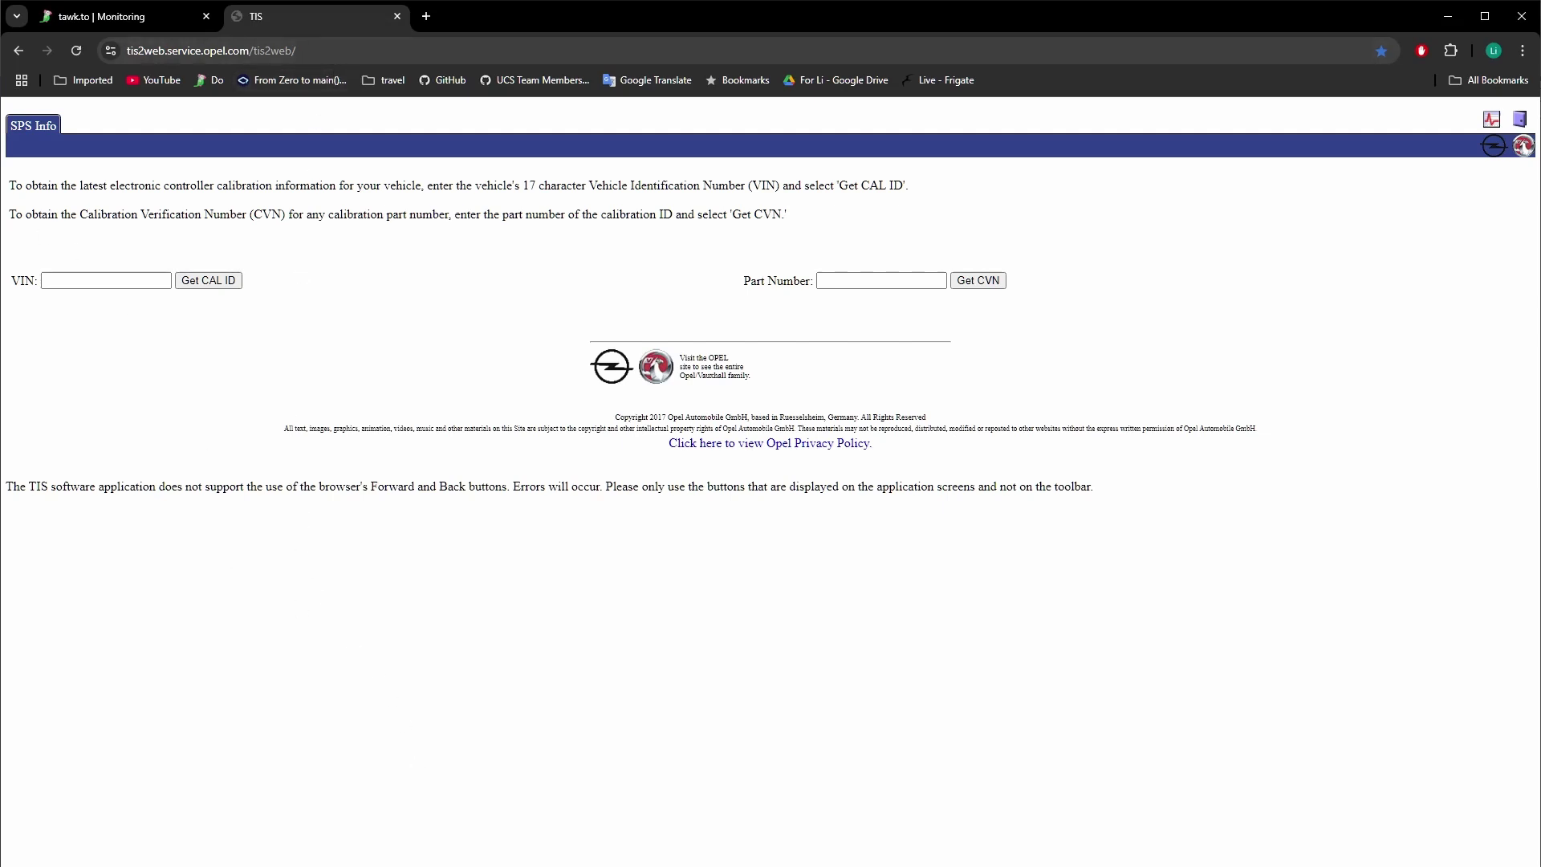
In u-Link NT's load dialog, select the VIN at the start of the Flash backup's file name
key(alt+Tab)
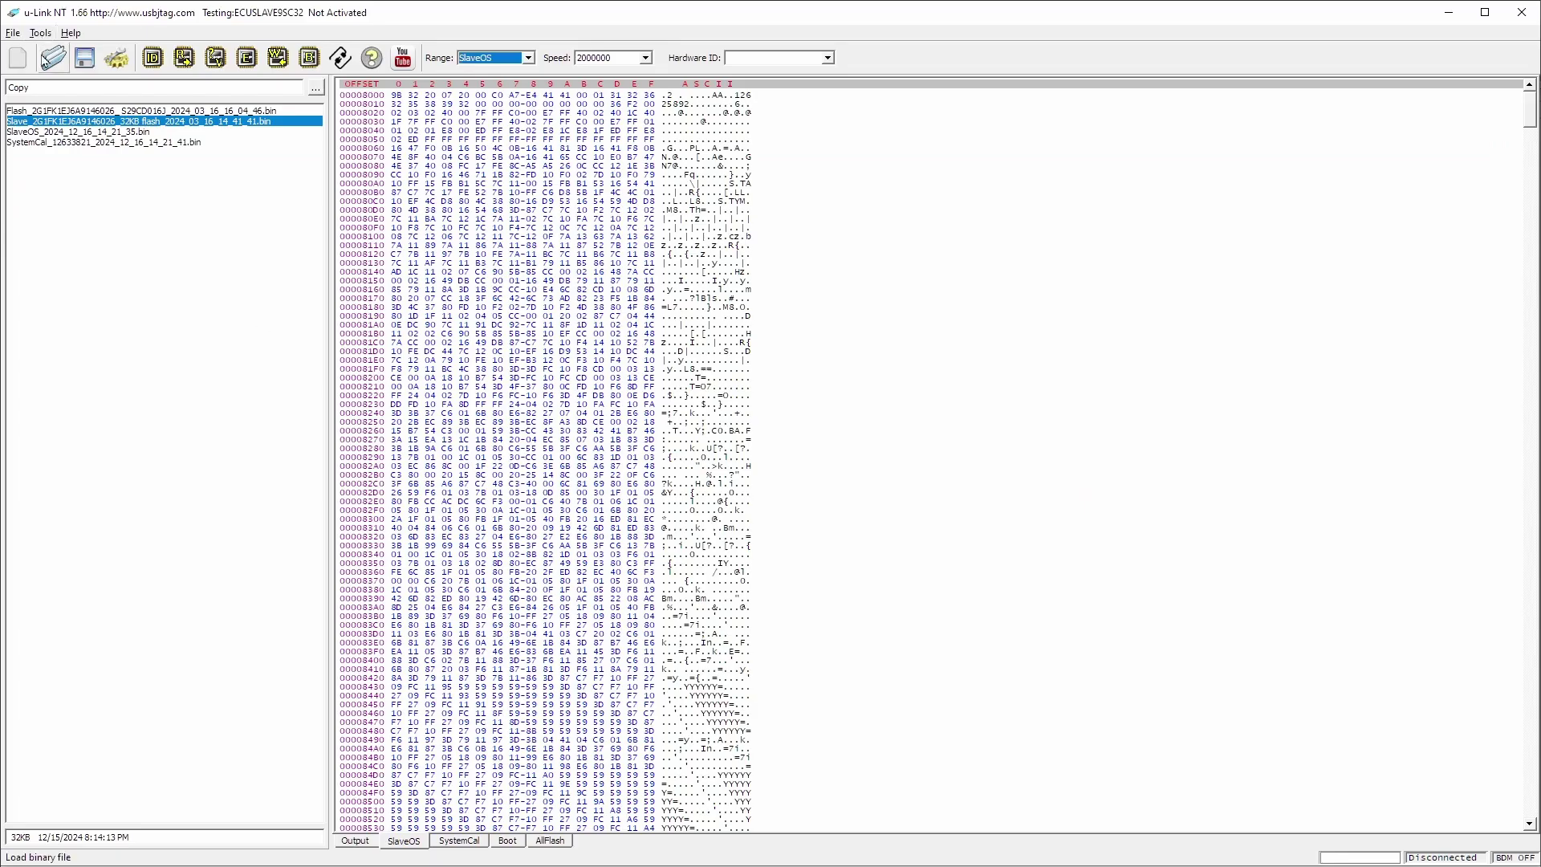
click(53, 57)
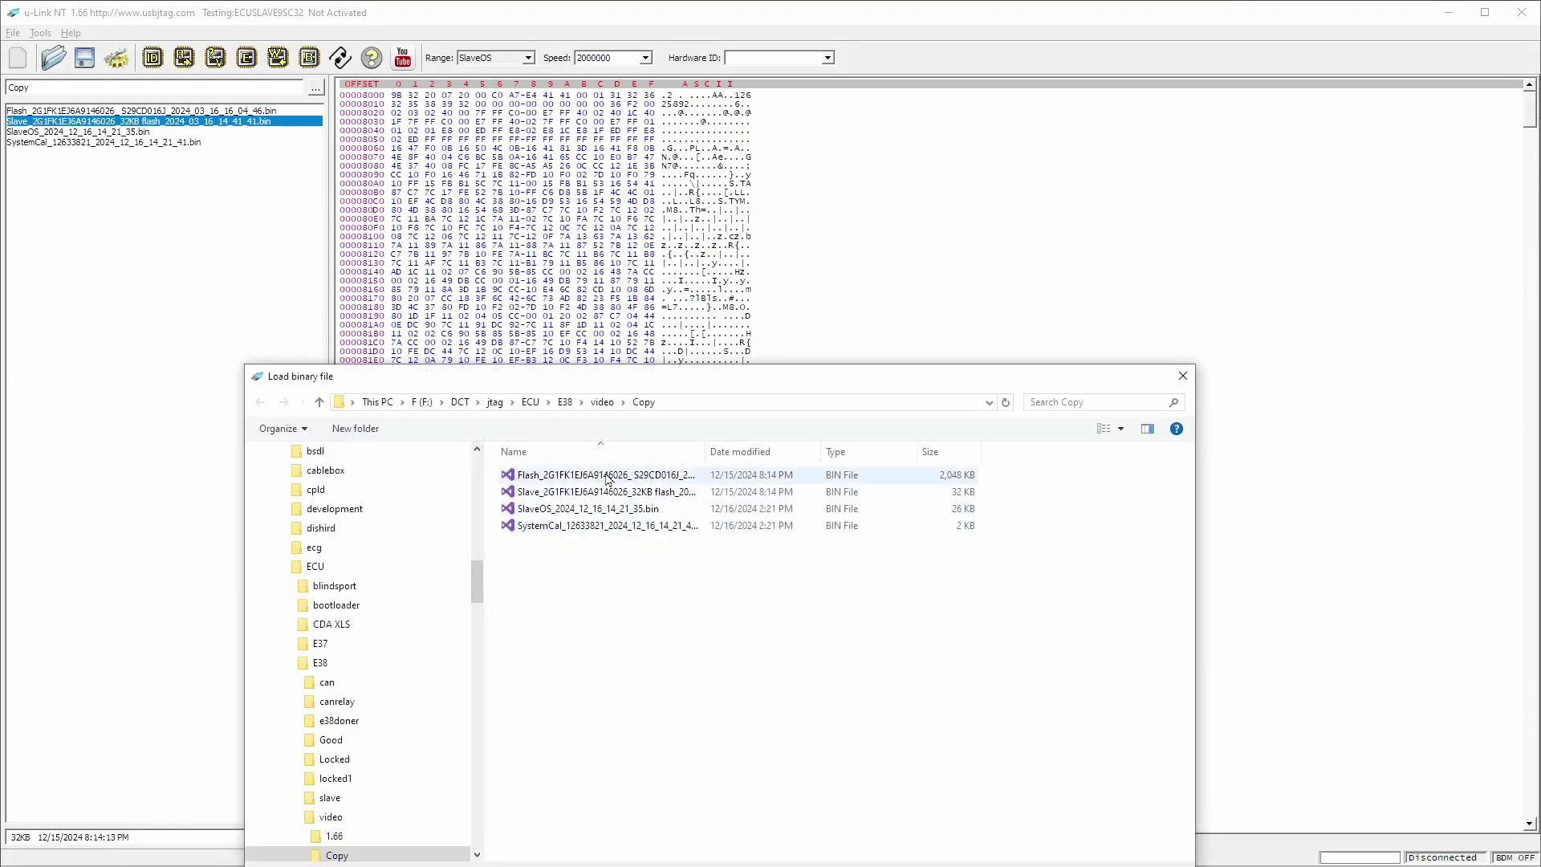
right_click(606, 474)
click(652, 783)
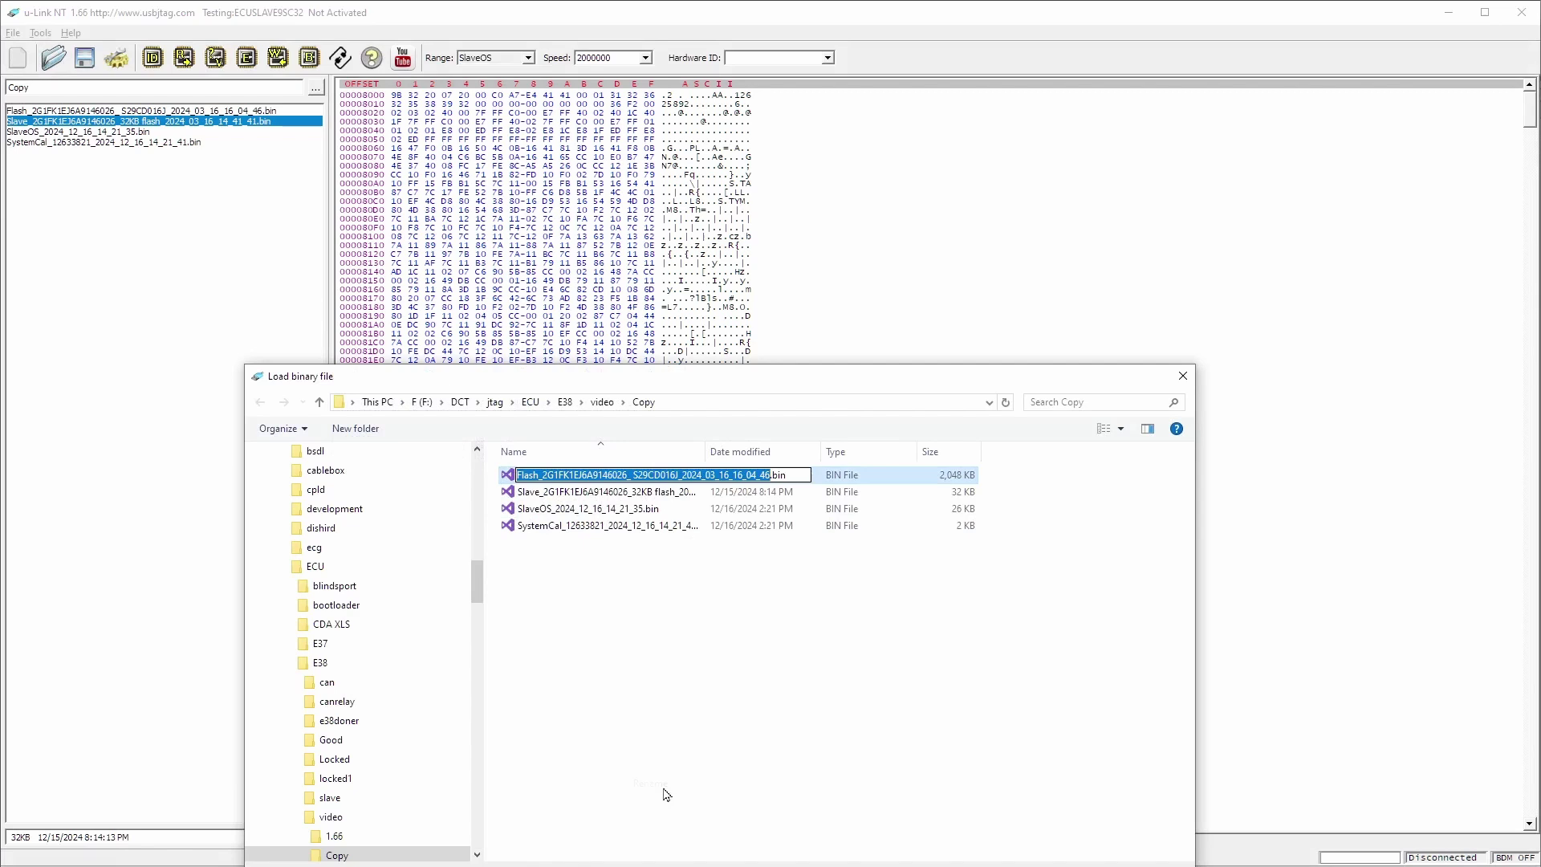
key(Home)
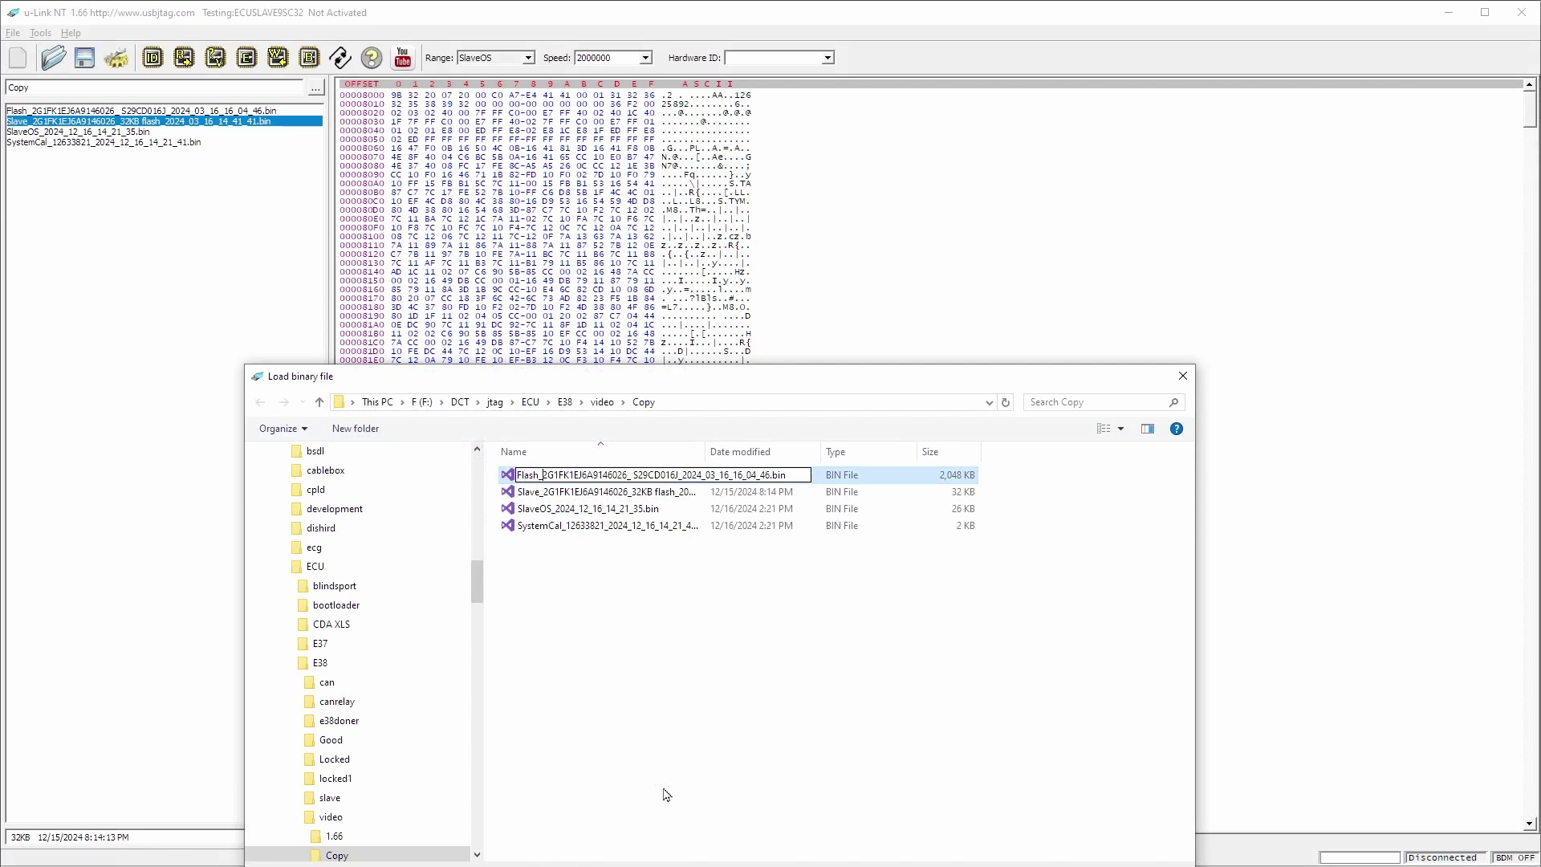
key(shift+Right)
key(shift+Right)
key(shift+Right)
key(shift+Right)
key(shift+Right)
key(shift+Right)
key(shift+Right)
key(shift+Right)
key(shift+Right)
key(shift+Right)
key(shift+Right)
key(shift+Right)
key(shift+Right)
Close the file dialog, paste the VIN into TIS SPS Info and look up its calibration IDs
click(1183, 376)
key(alt+Tab)
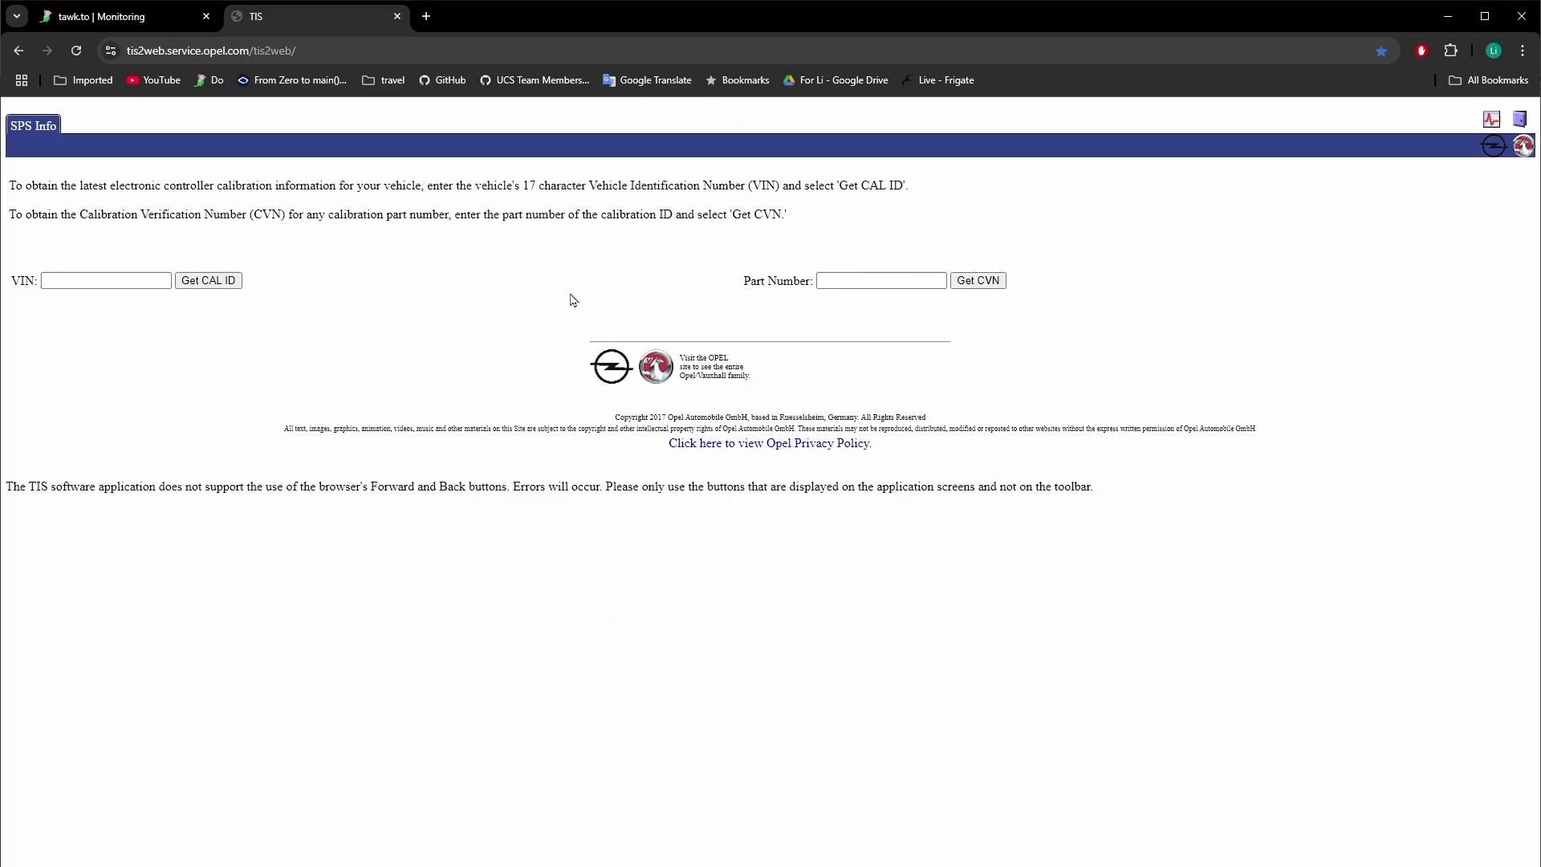
click(71, 282)
text(2G1FK1EJ6A9146026)
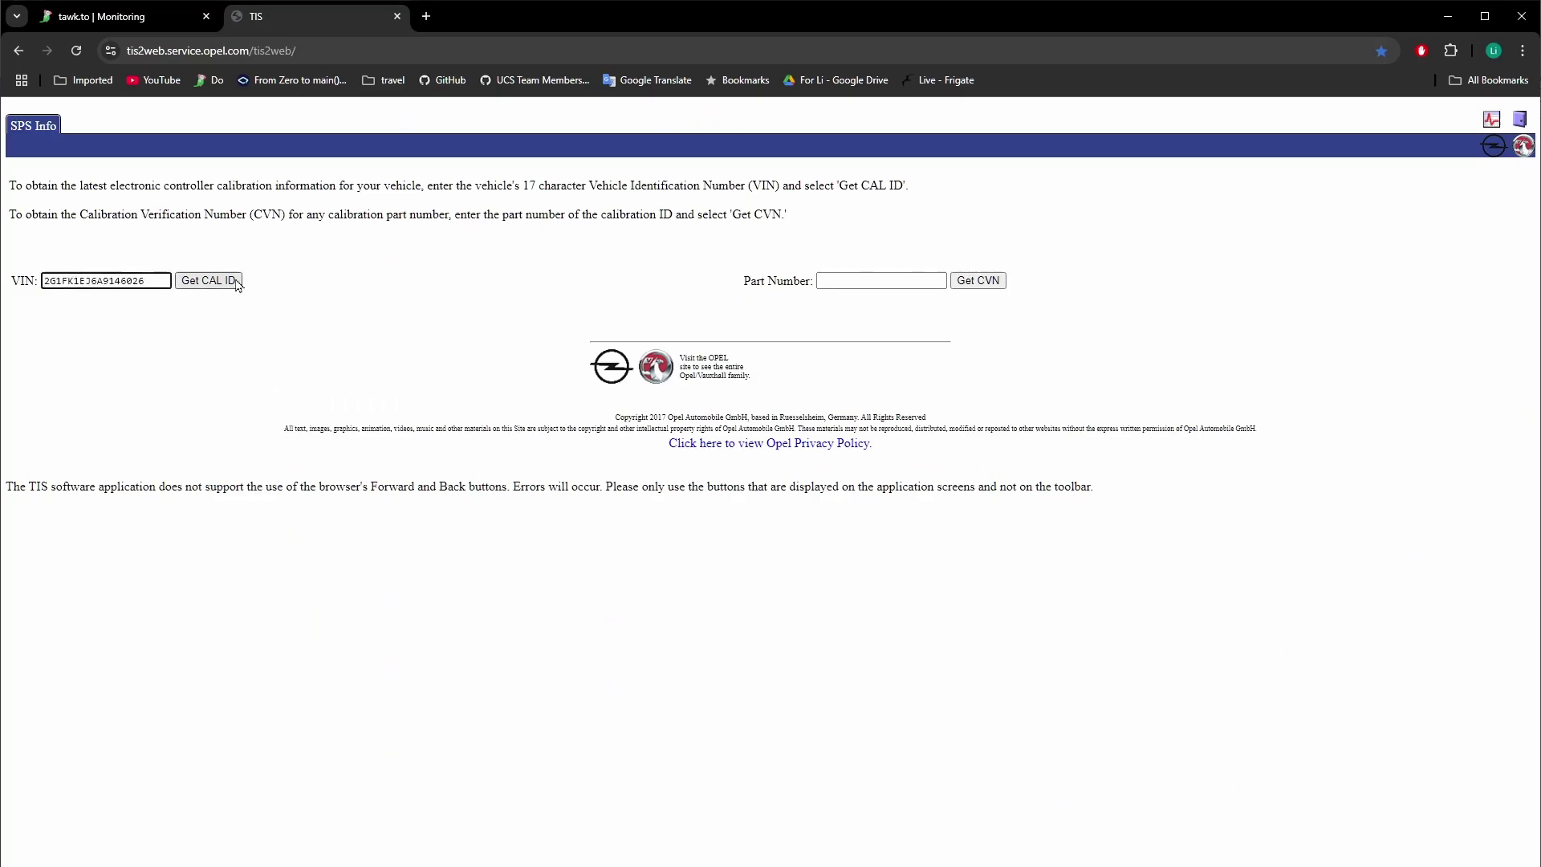
click(234, 281)
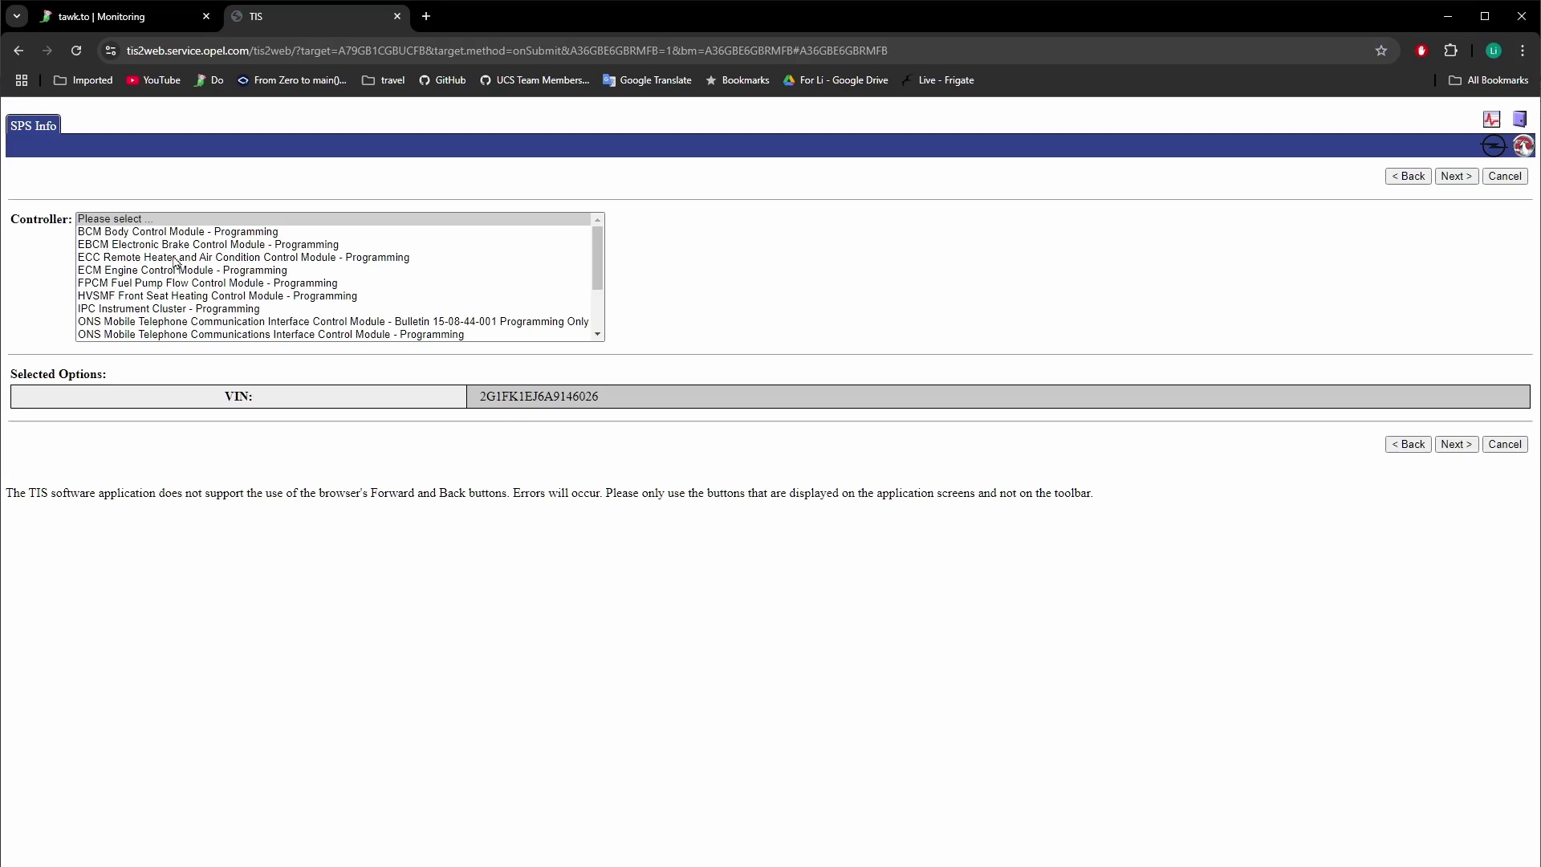
Choose ECM, Normal programming and Slave Operating System, then select part 12625892
click(114, 272)
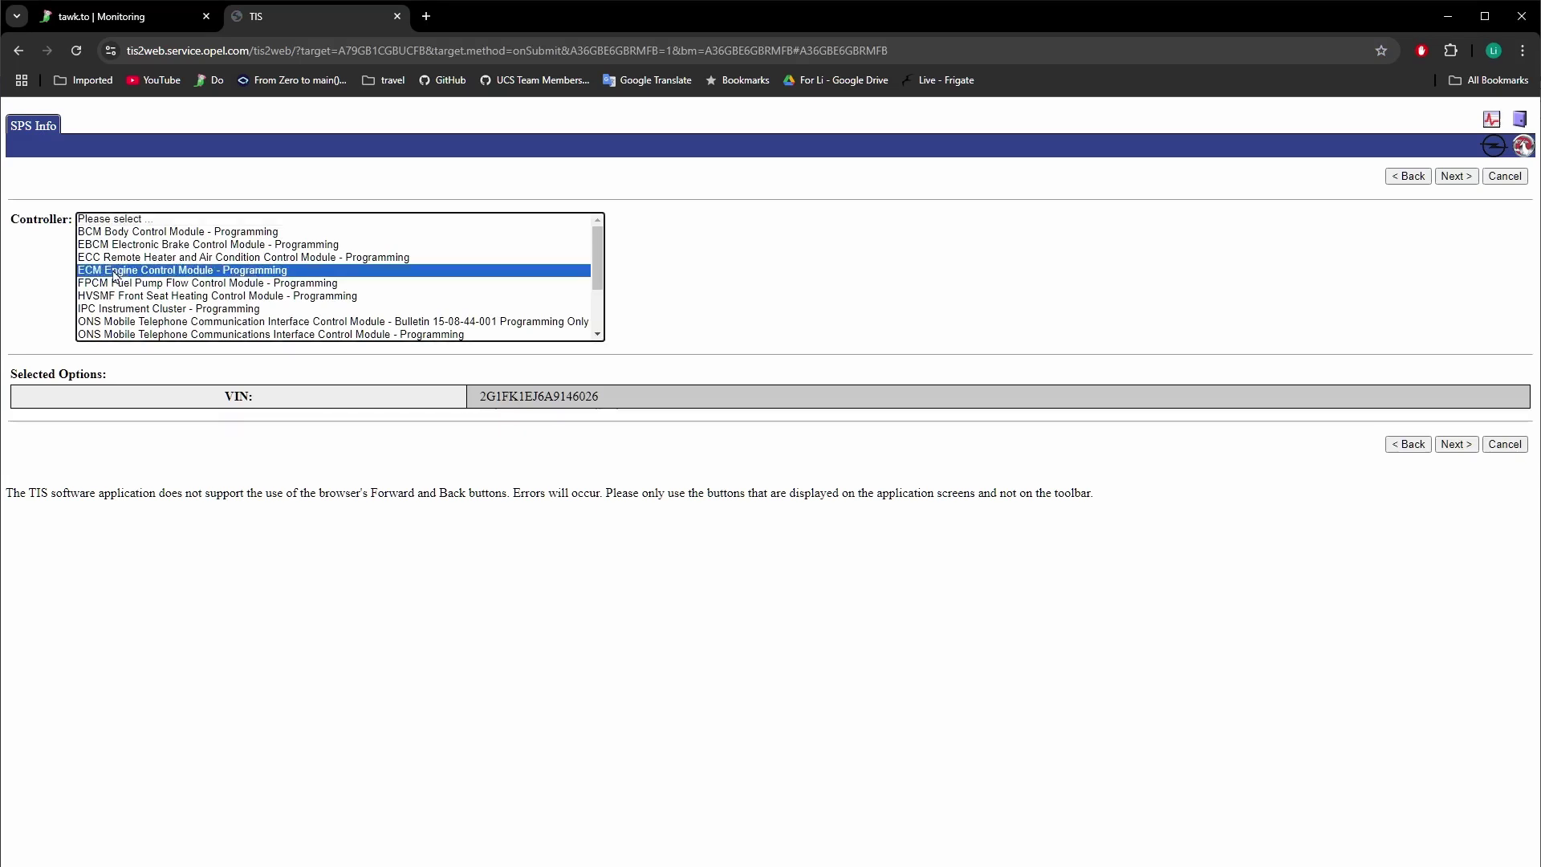
click(1455, 444)
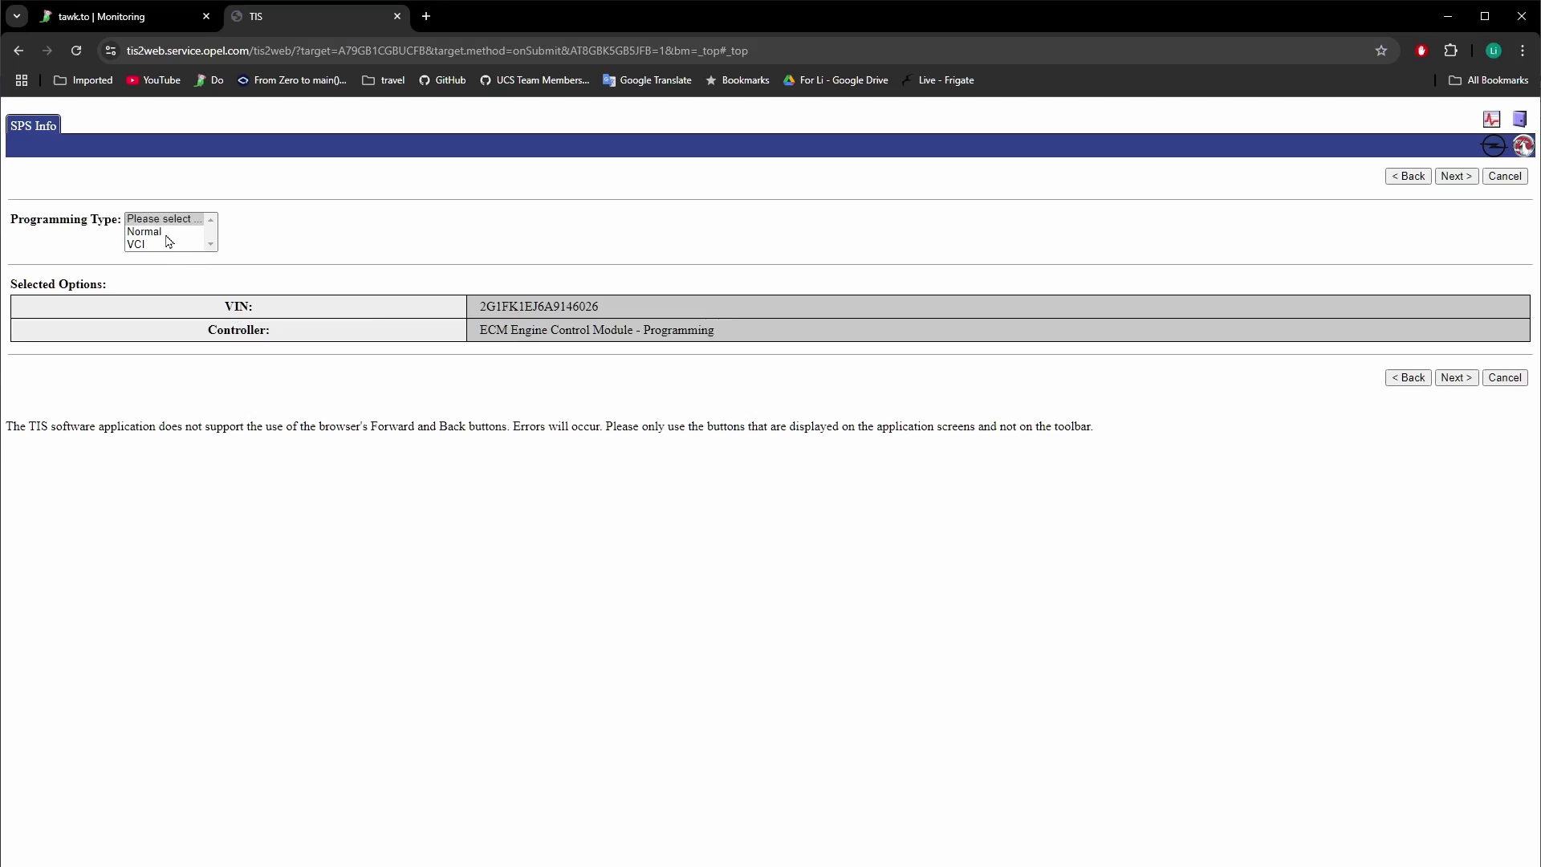
click(166, 232)
click(1470, 379)
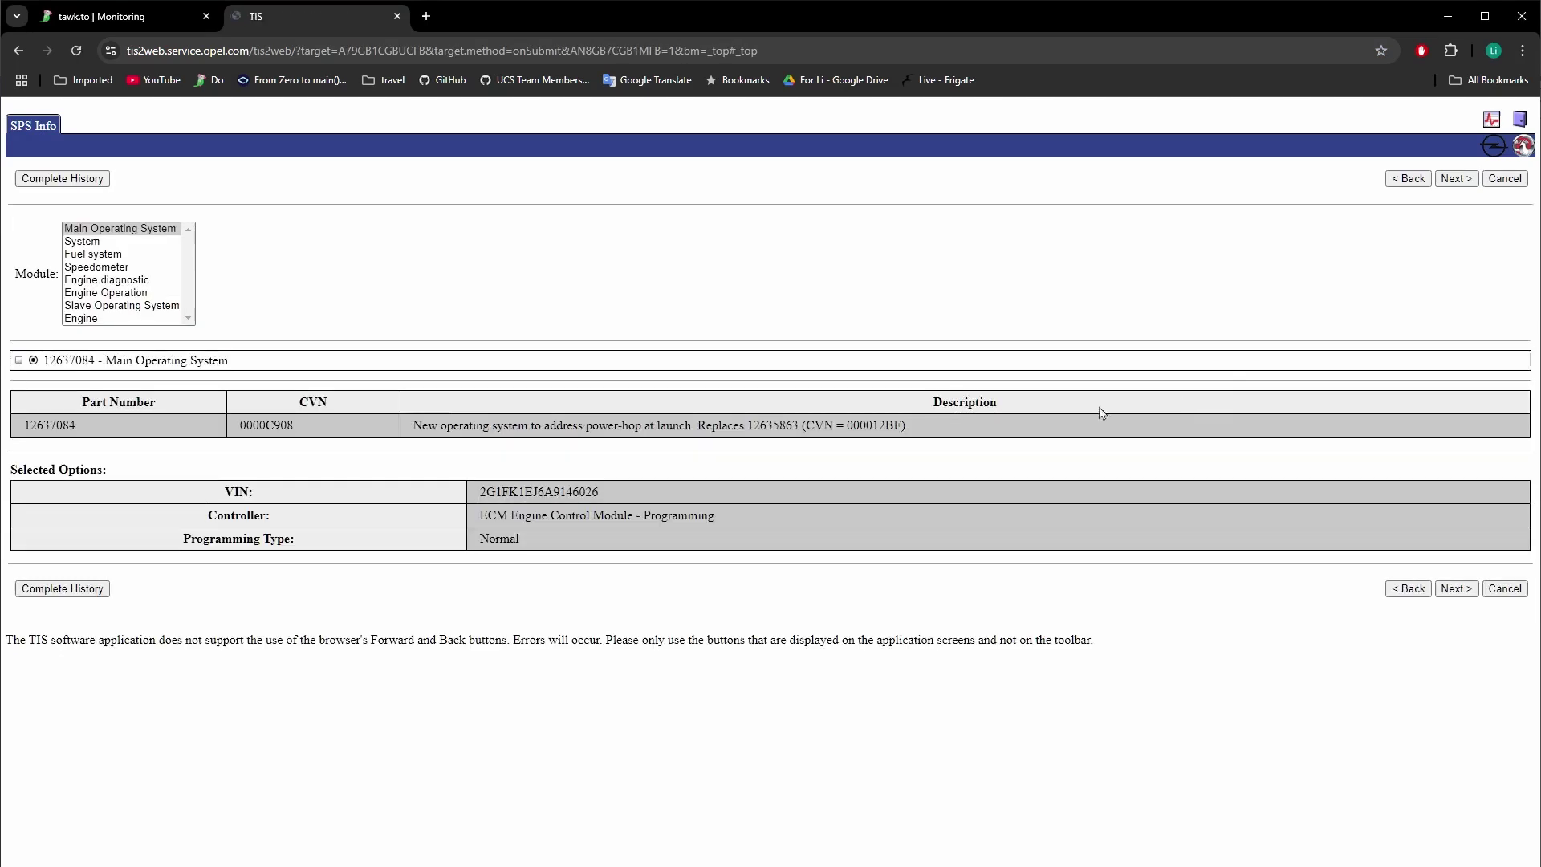
click(122, 308)
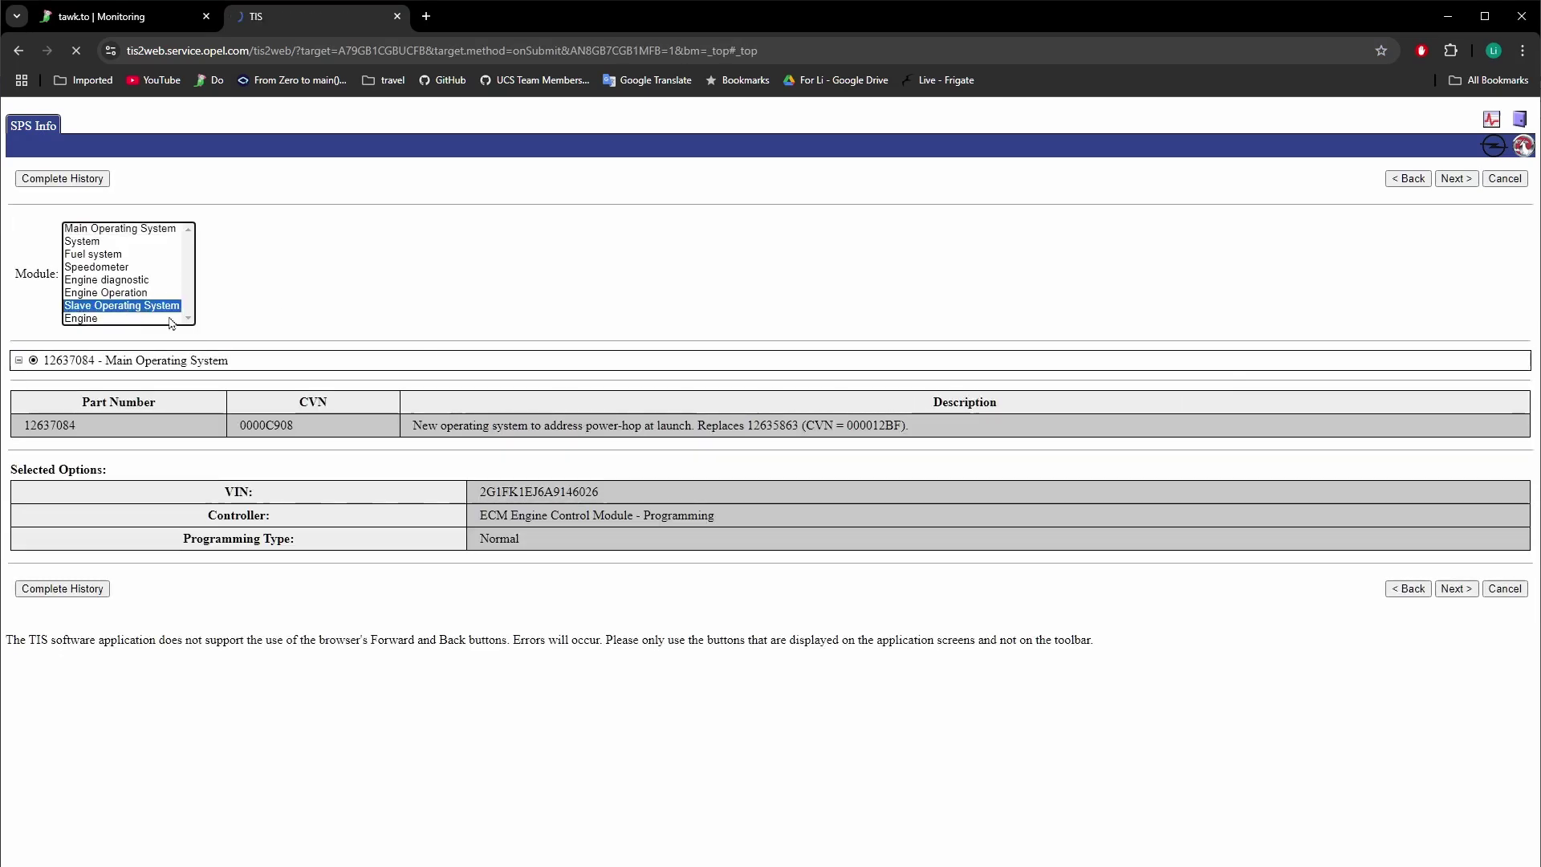
click(1453, 632)
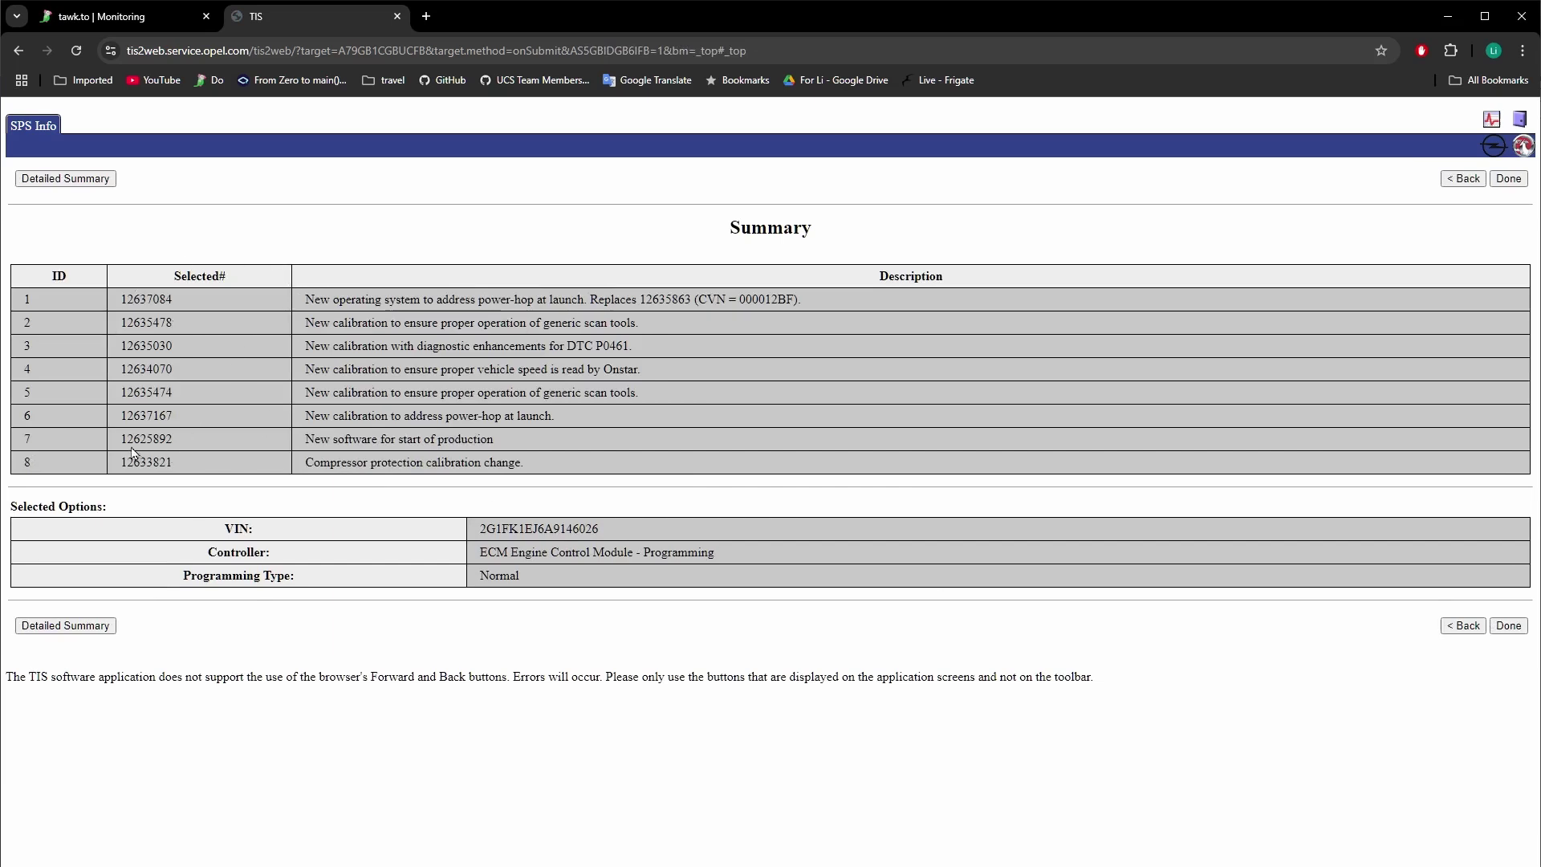
double_click(162, 440)
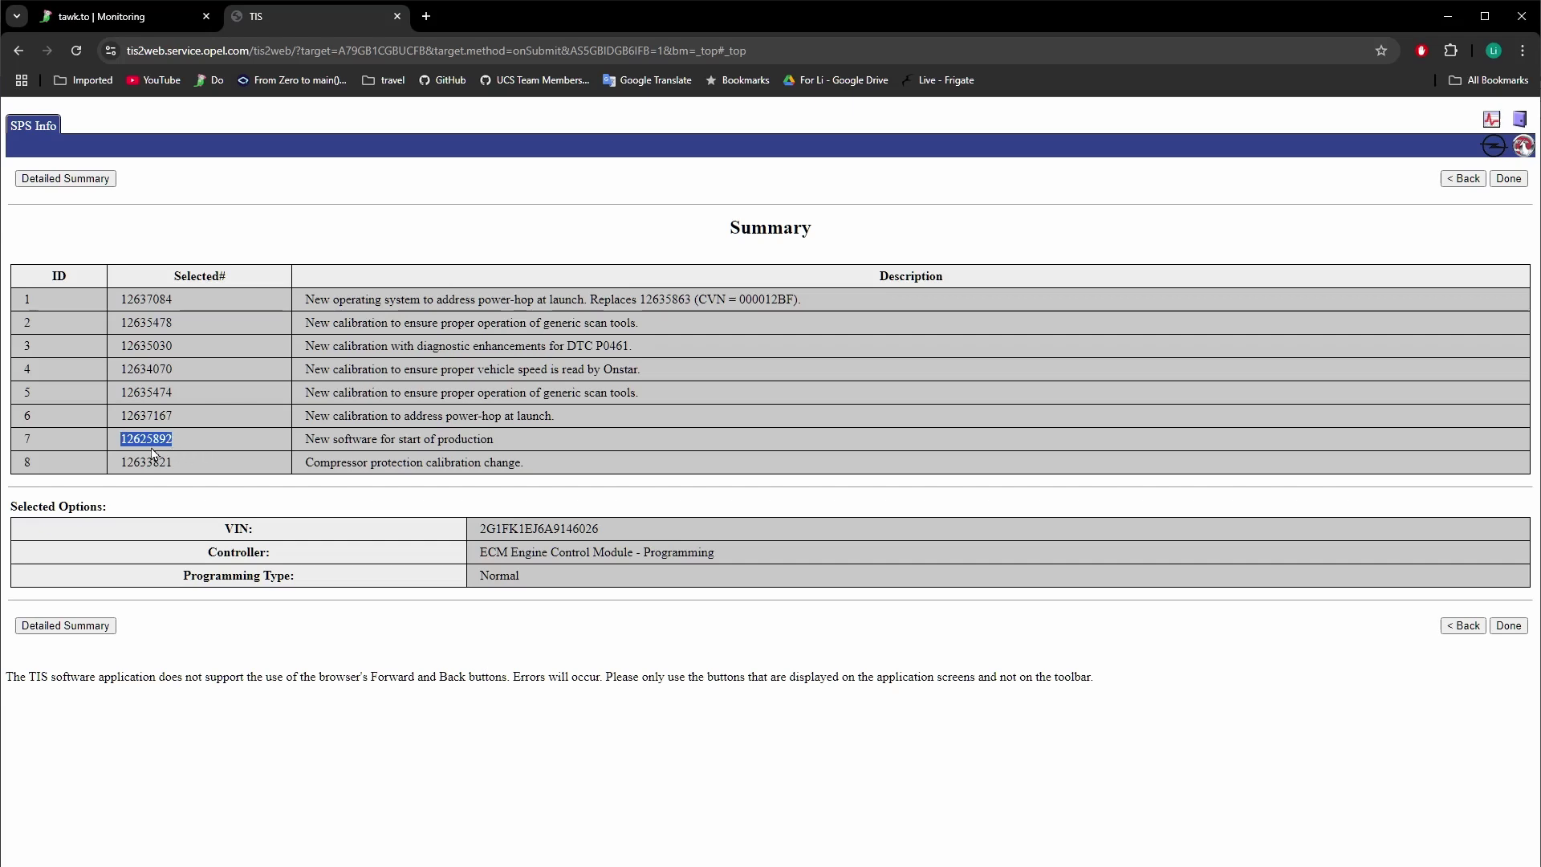
Set u-Link NT's target to ECUE38CAN by searching 'e38' in the target configuration
key(alt+Tab)
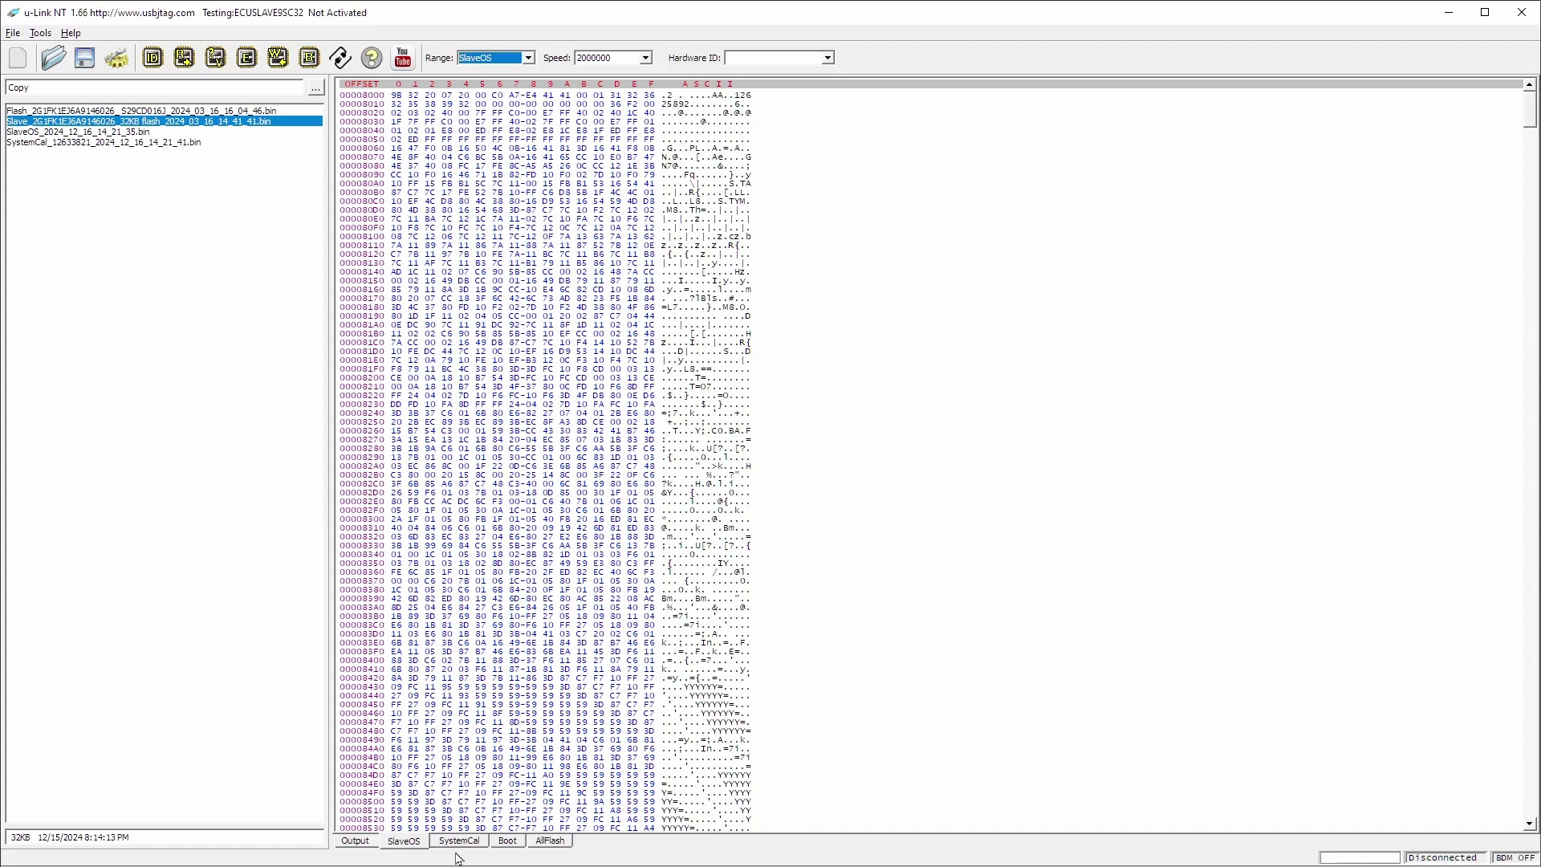
click(354, 841)
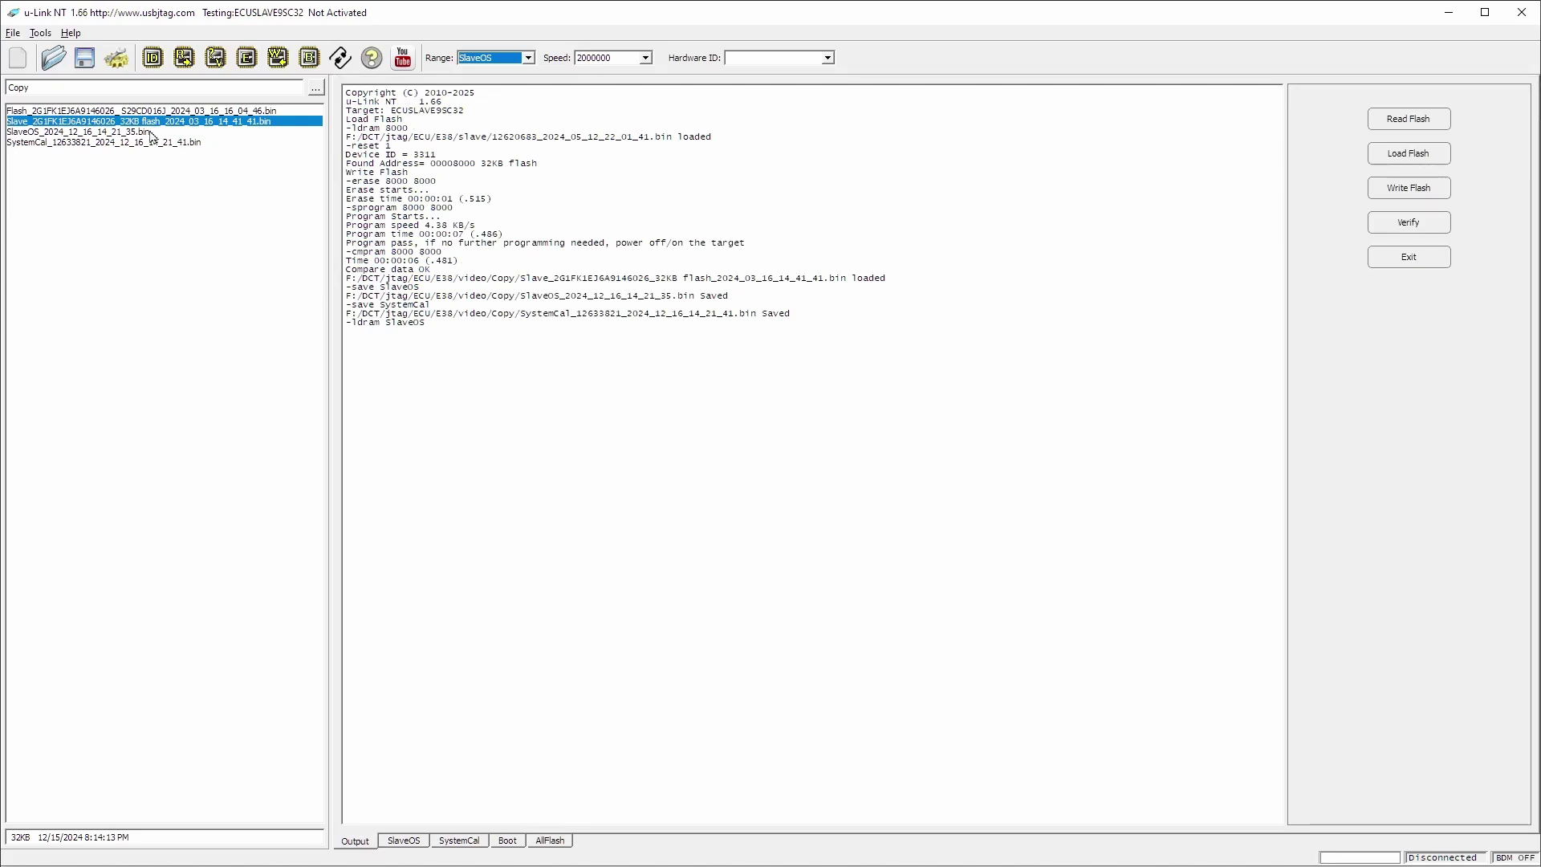
click(116, 58)
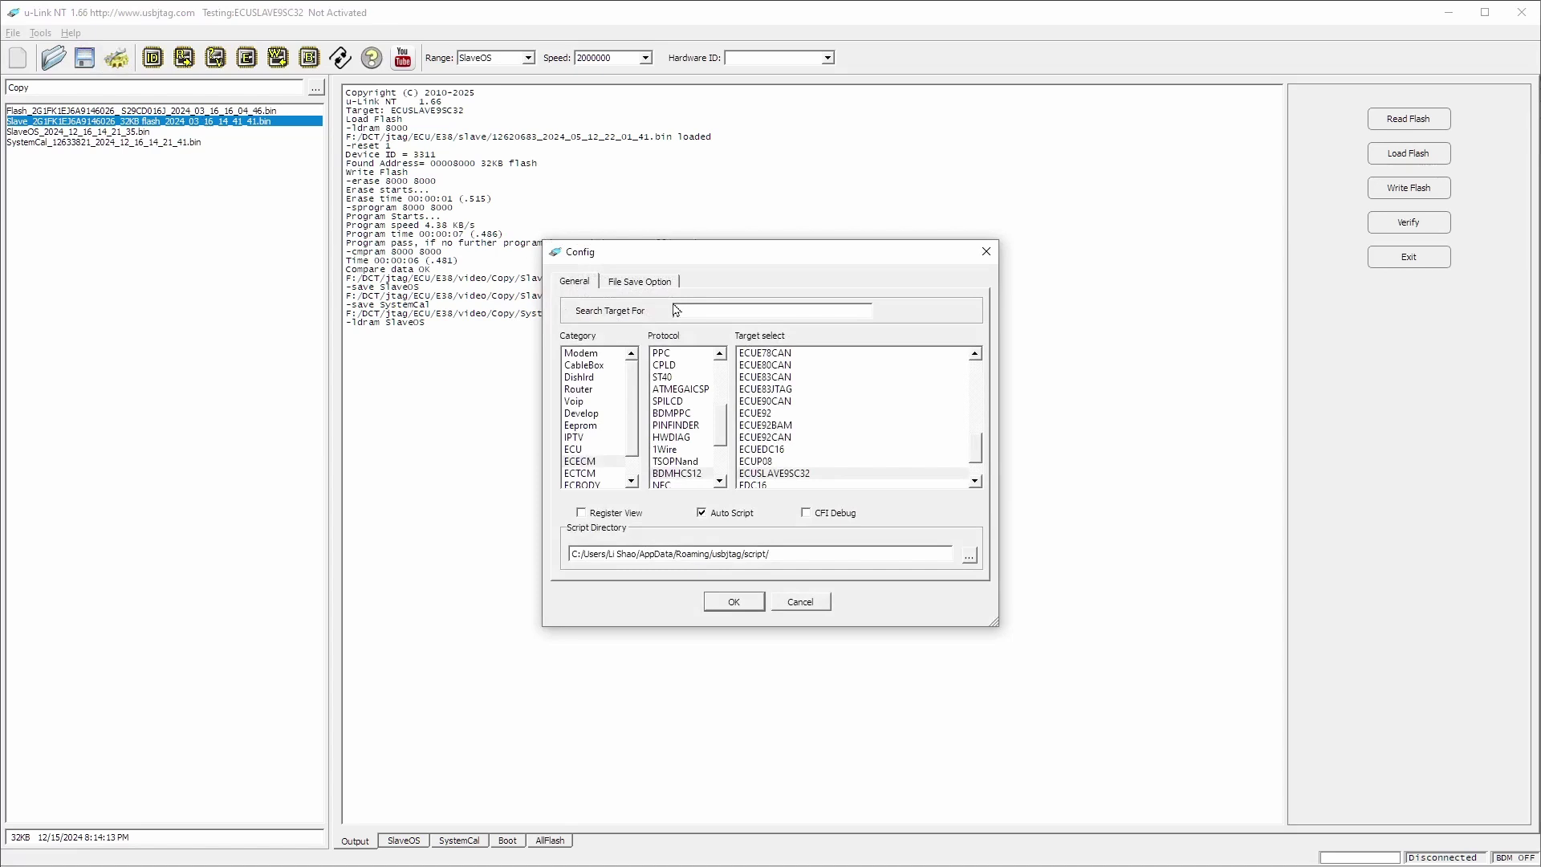
text(e38)
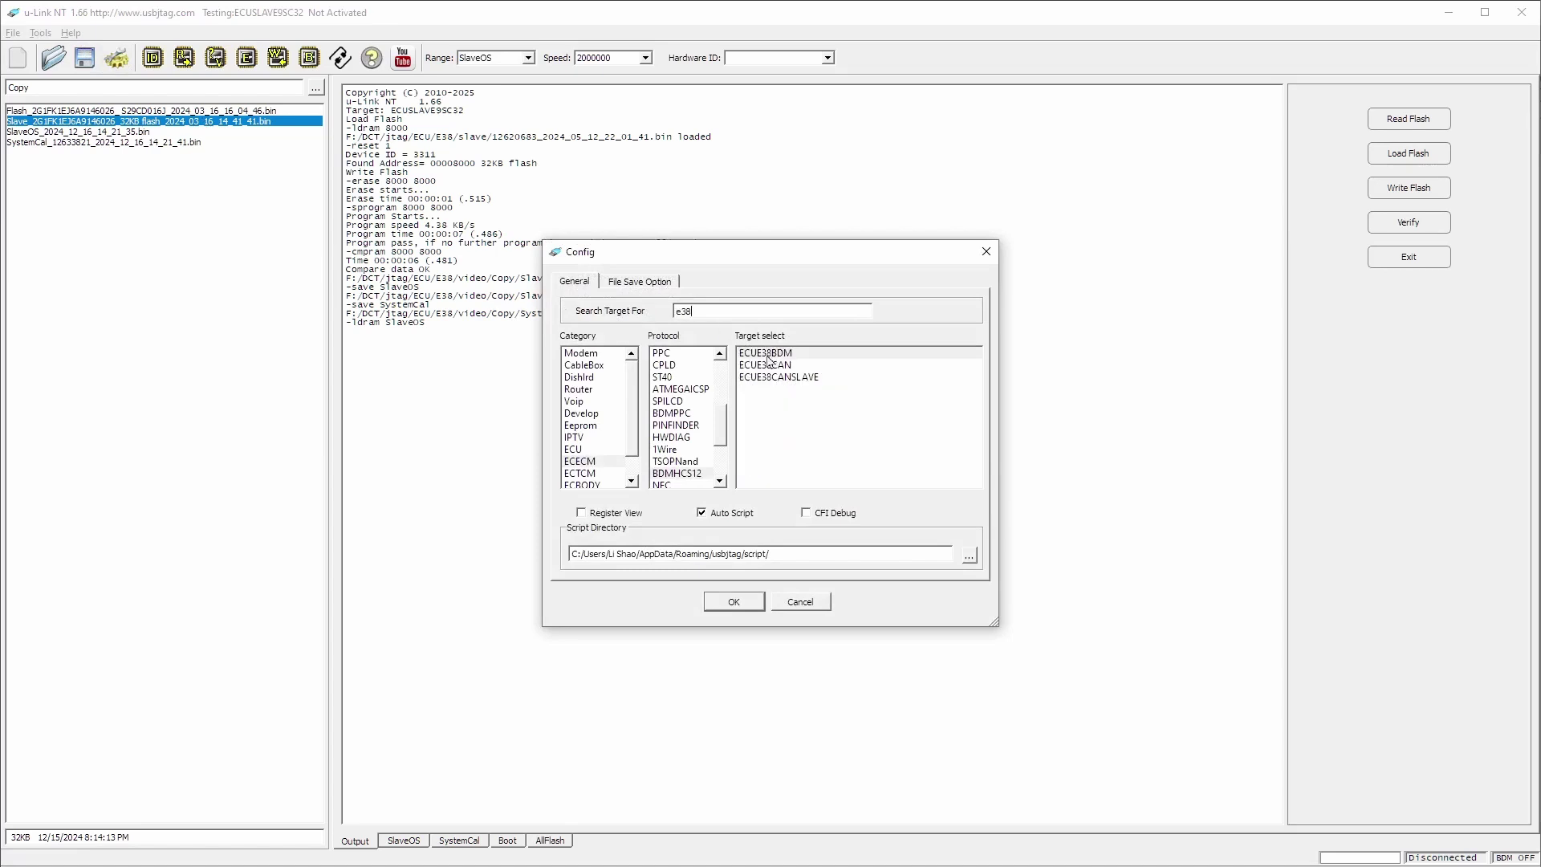
double_click(766, 367)
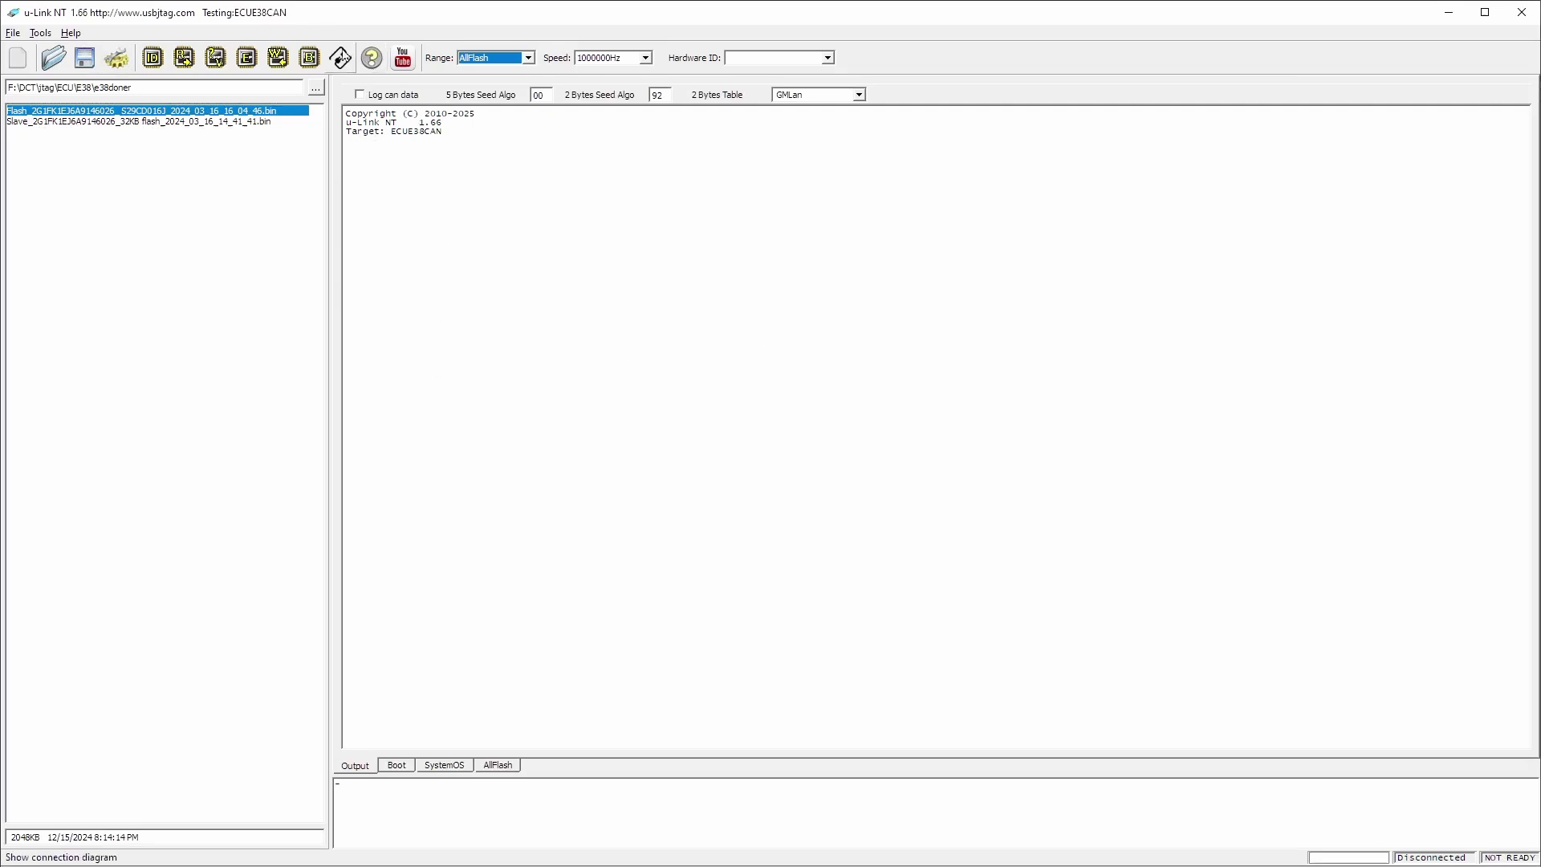
Open the ECU E38 CAN wiring diagram for +12V, GND, CANH and CANL
click(341, 58)
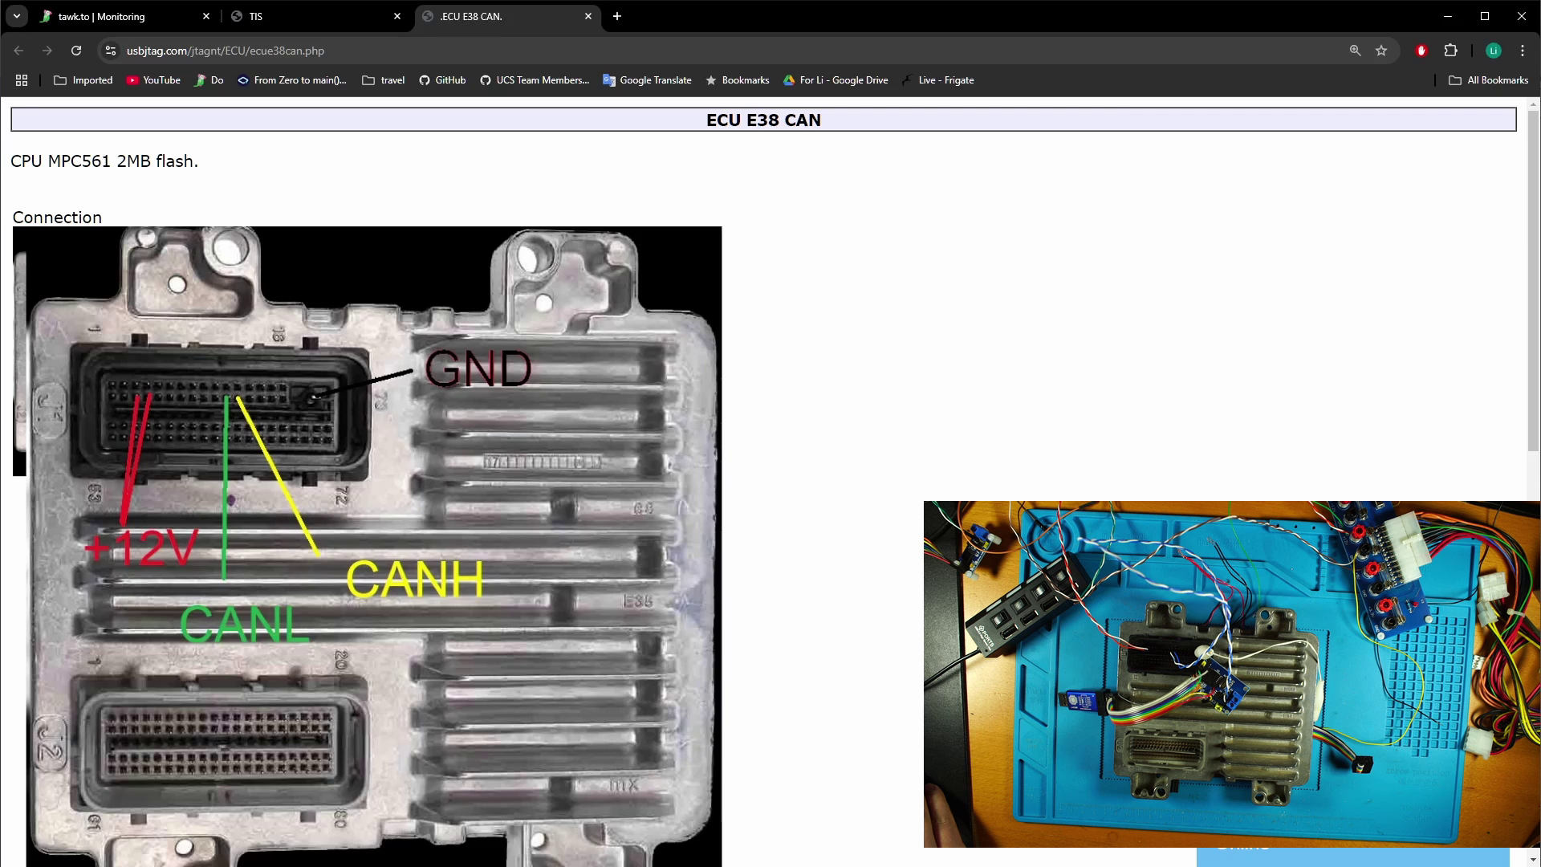
Return to u-Link NT to read the E38 ECU info over CAN
key(alt+Tab)
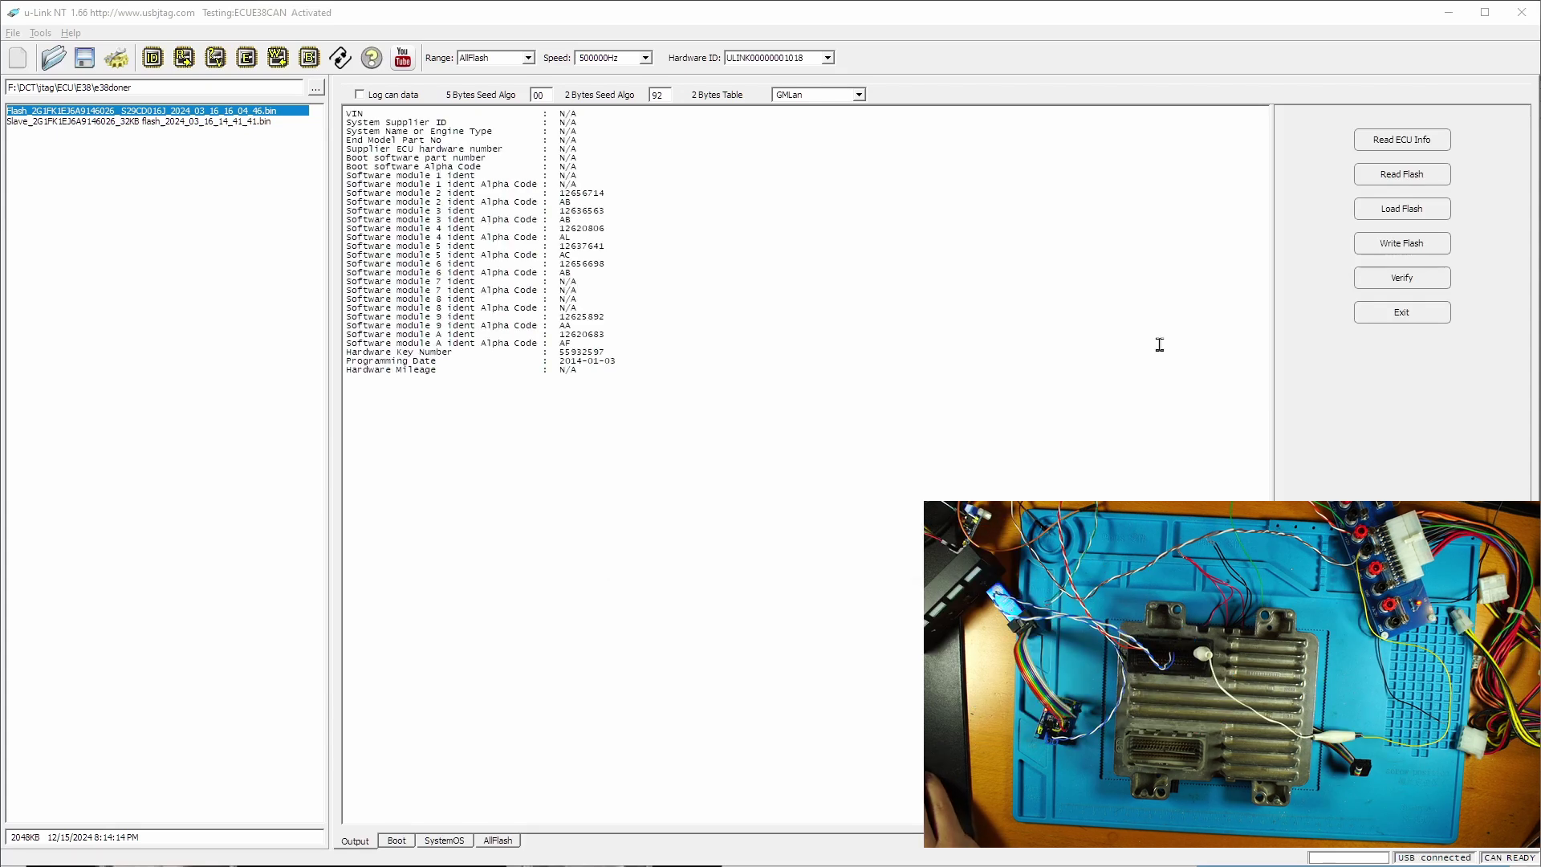
Re-read the ECU info and highlight the donor's VIN in the new readout
click(1403, 149)
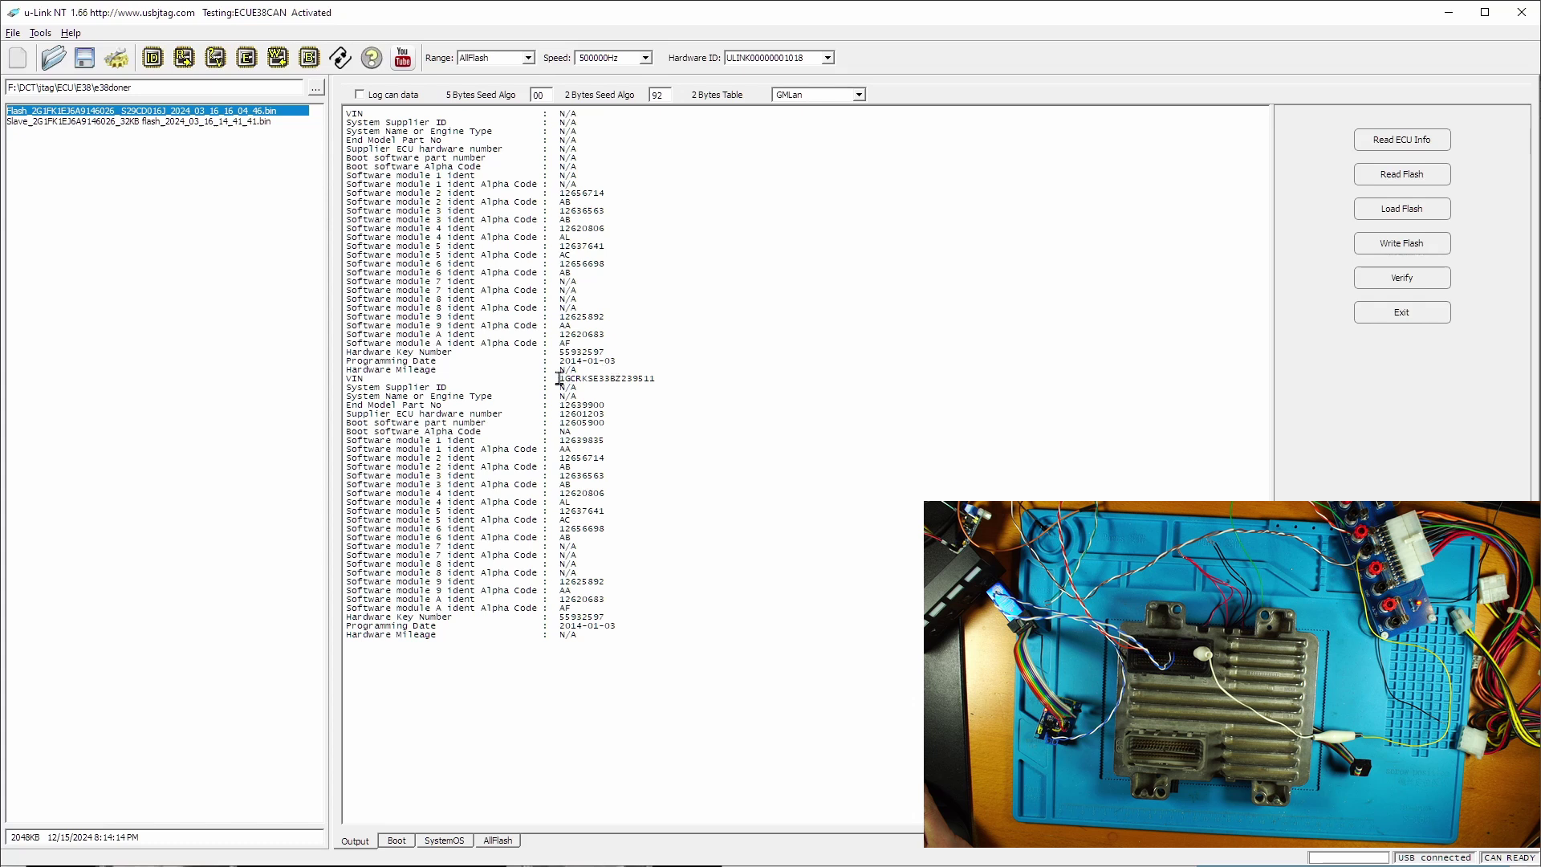
drag(560, 379, 688, 383)
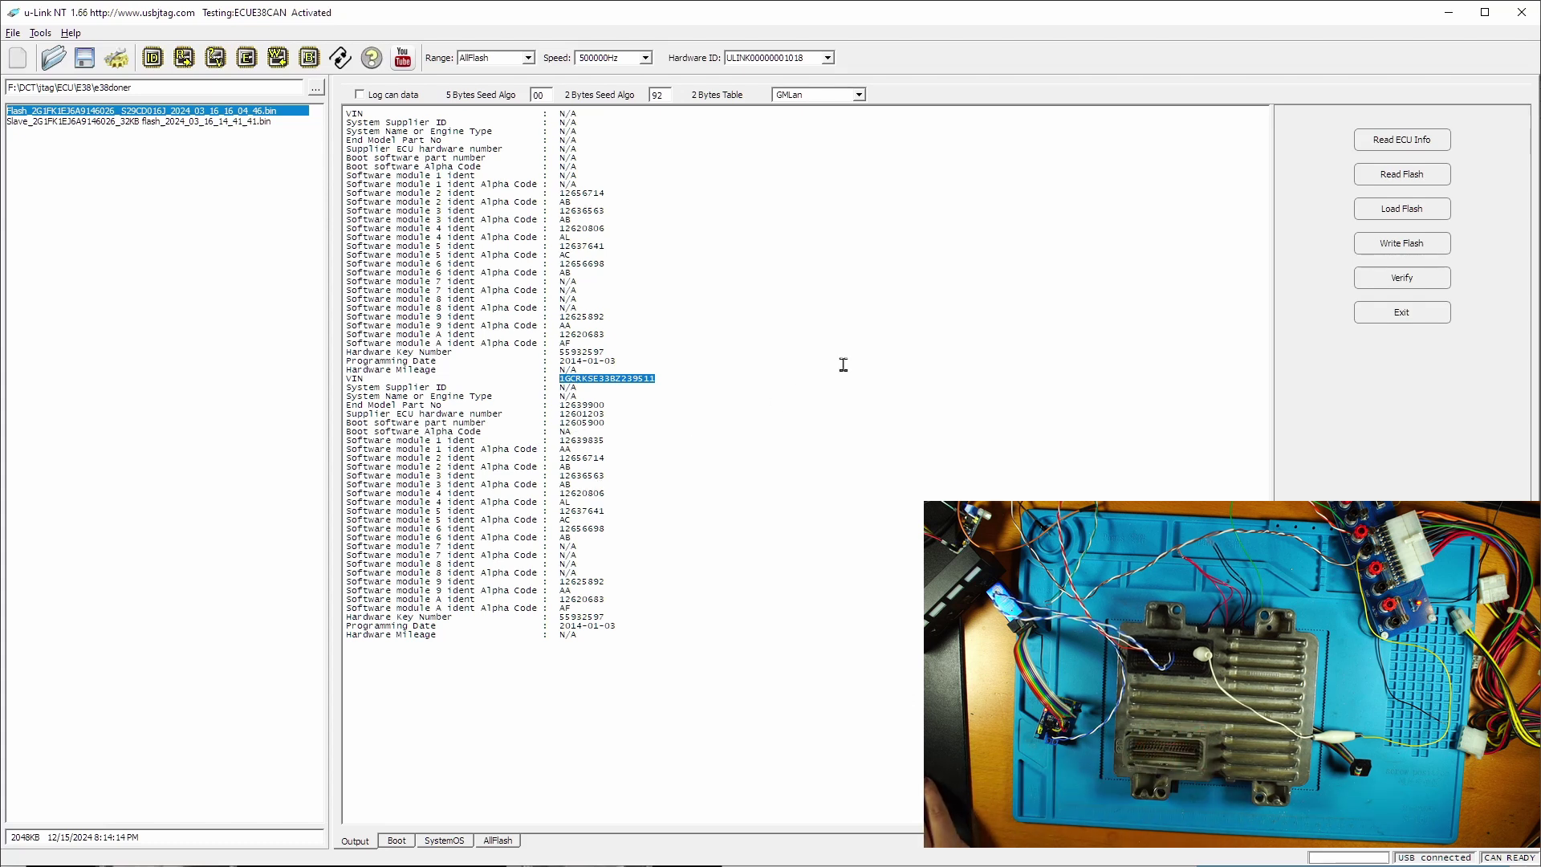
Change the working folder to E38\video\Copy
click(317, 90)
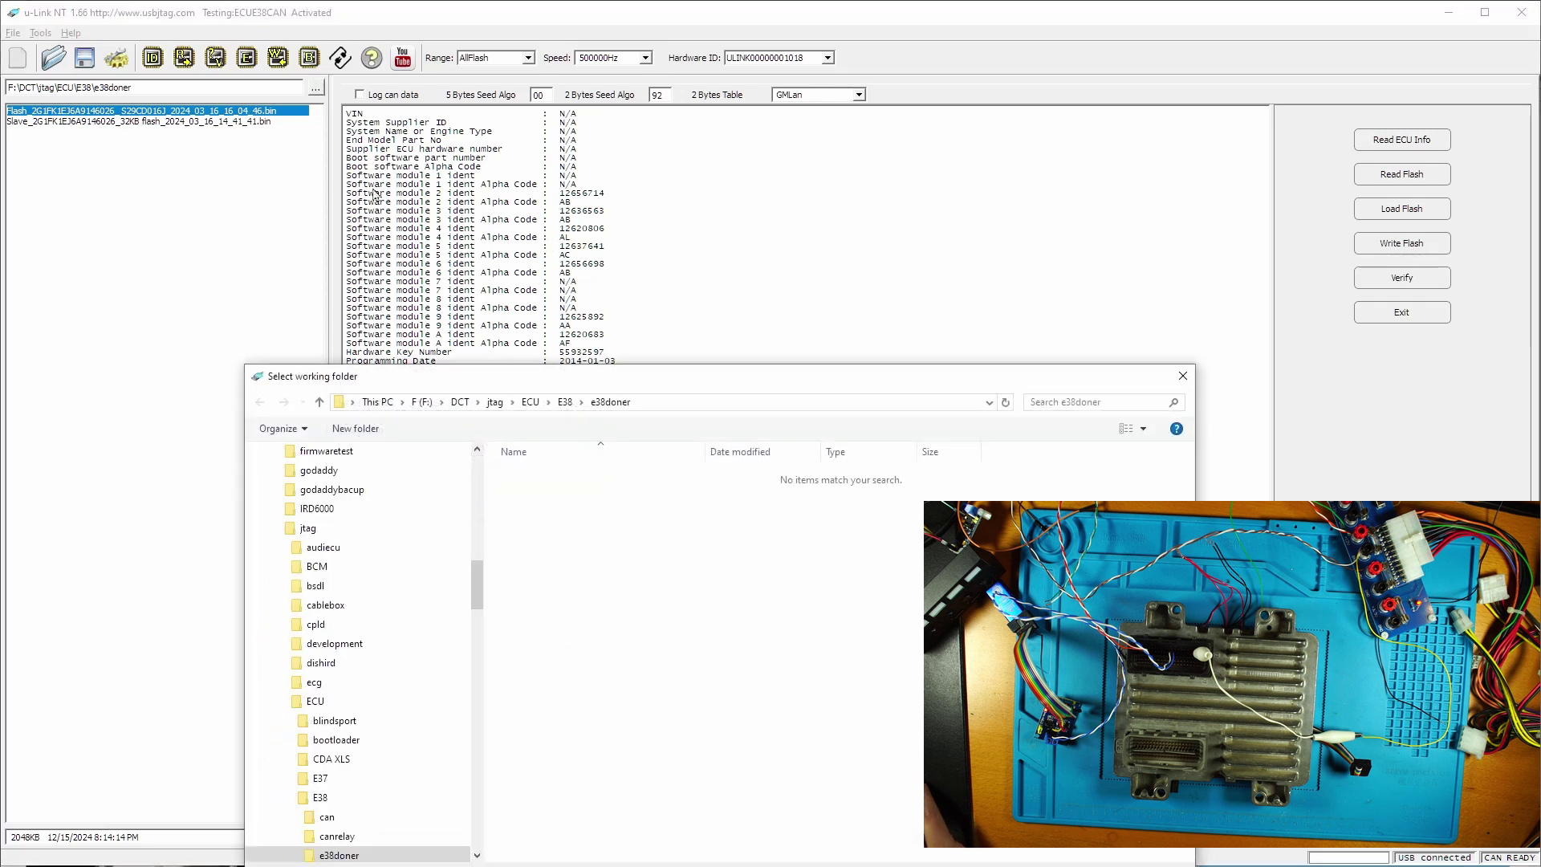
click(566, 406)
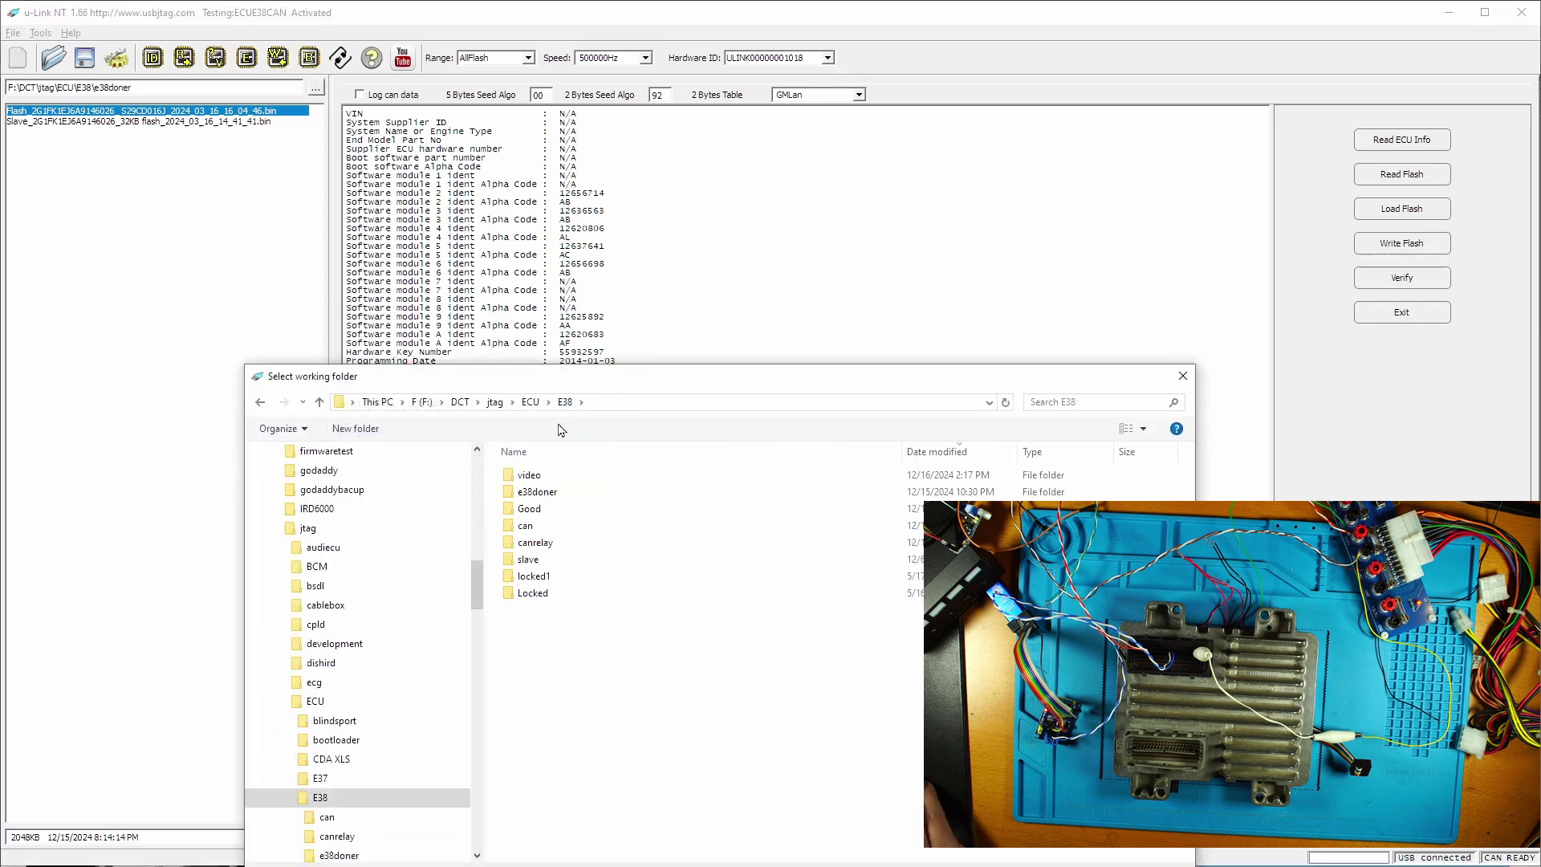
double_click(538, 475)
click(530, 491)
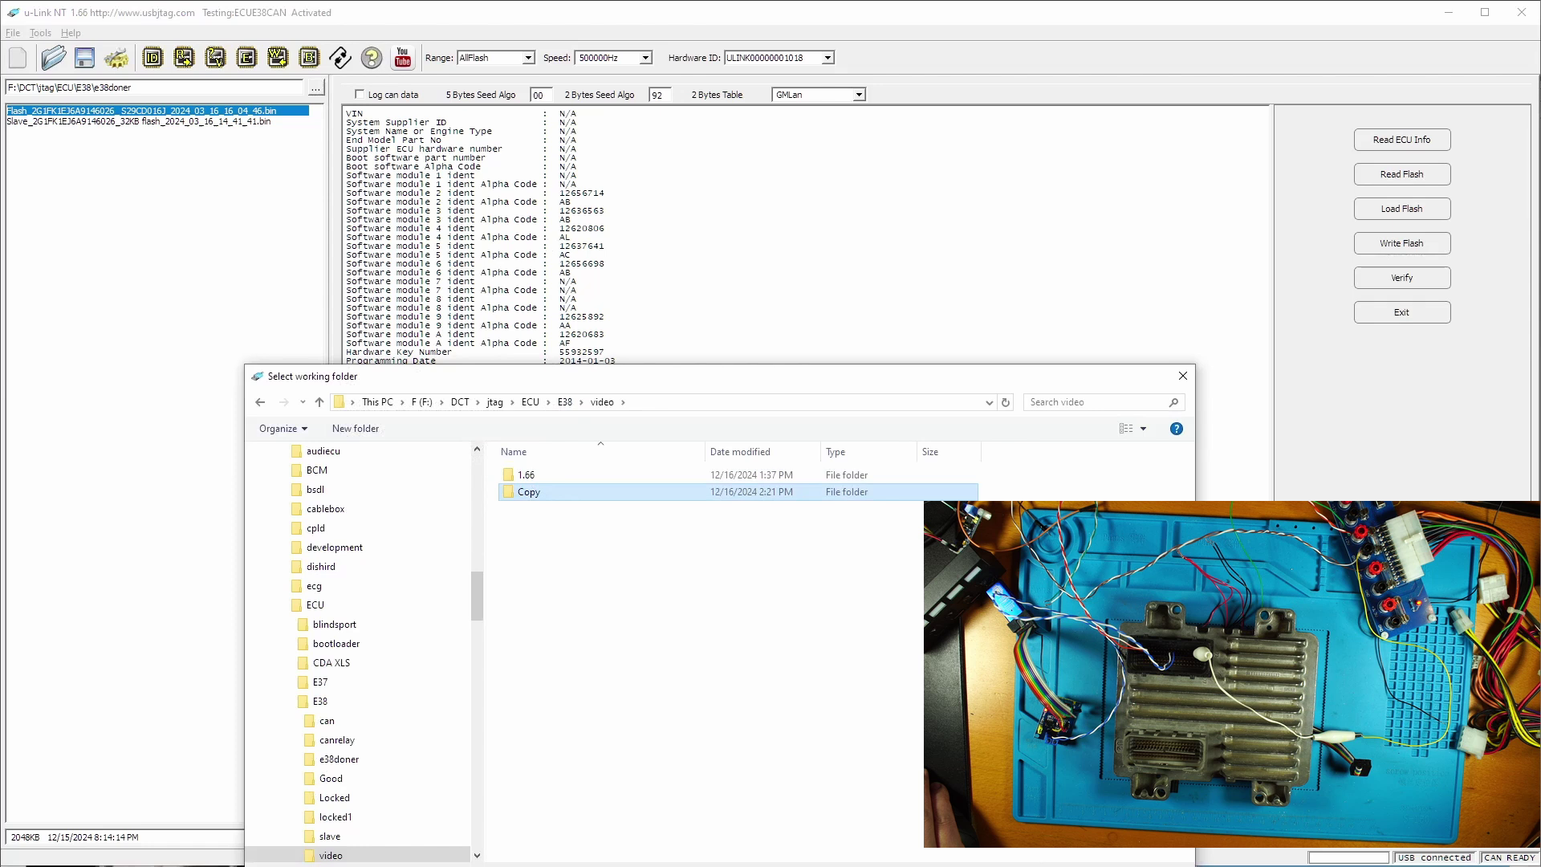
key(Return)
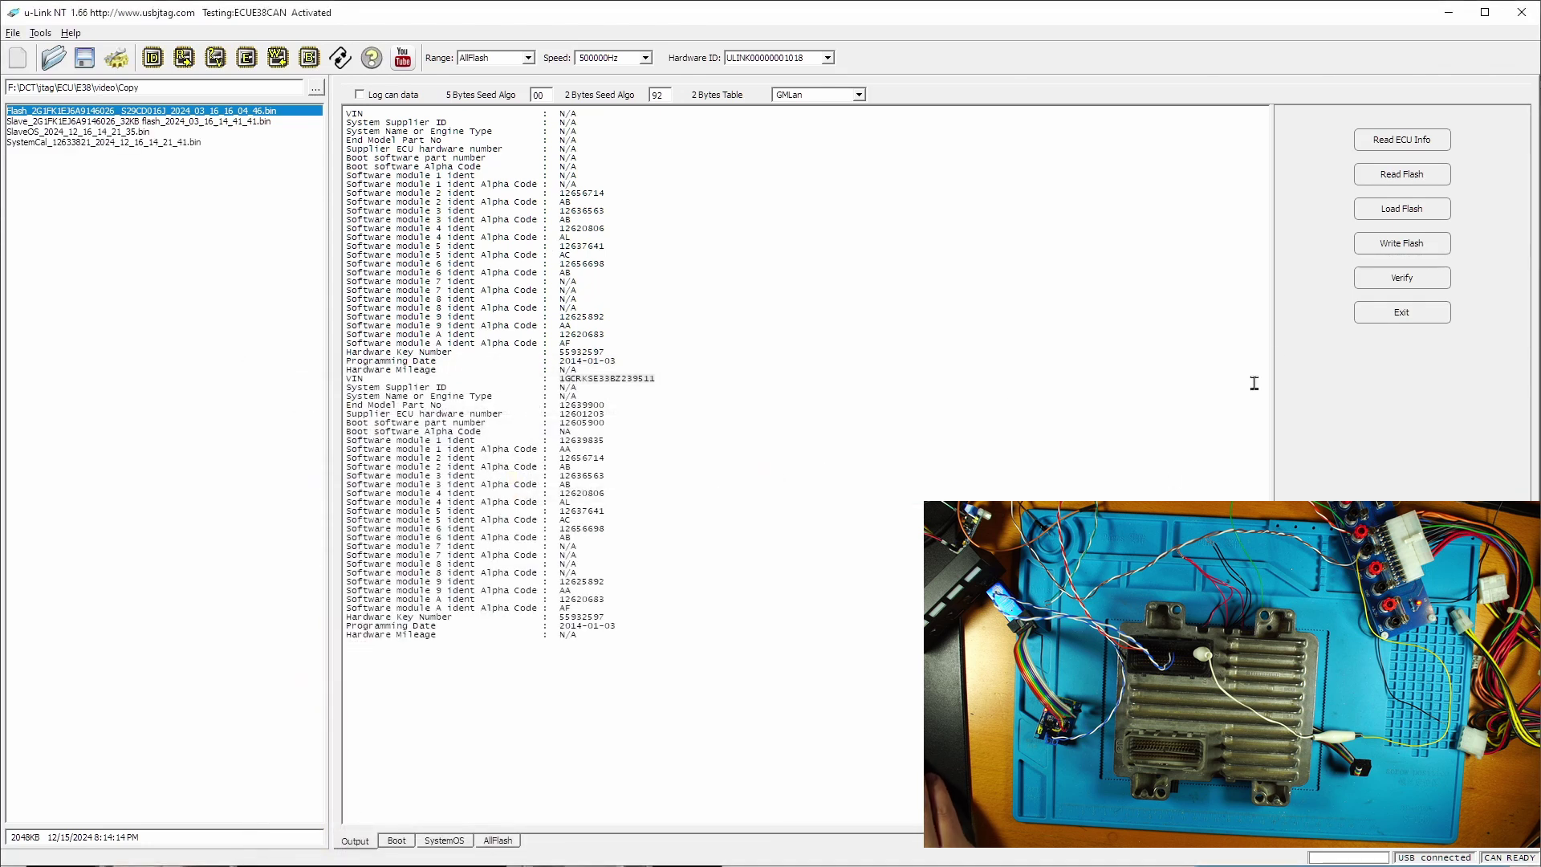
Load the 2048 KB Flash .bin from Copy and start writing it to the ECU
click(1375, 211)
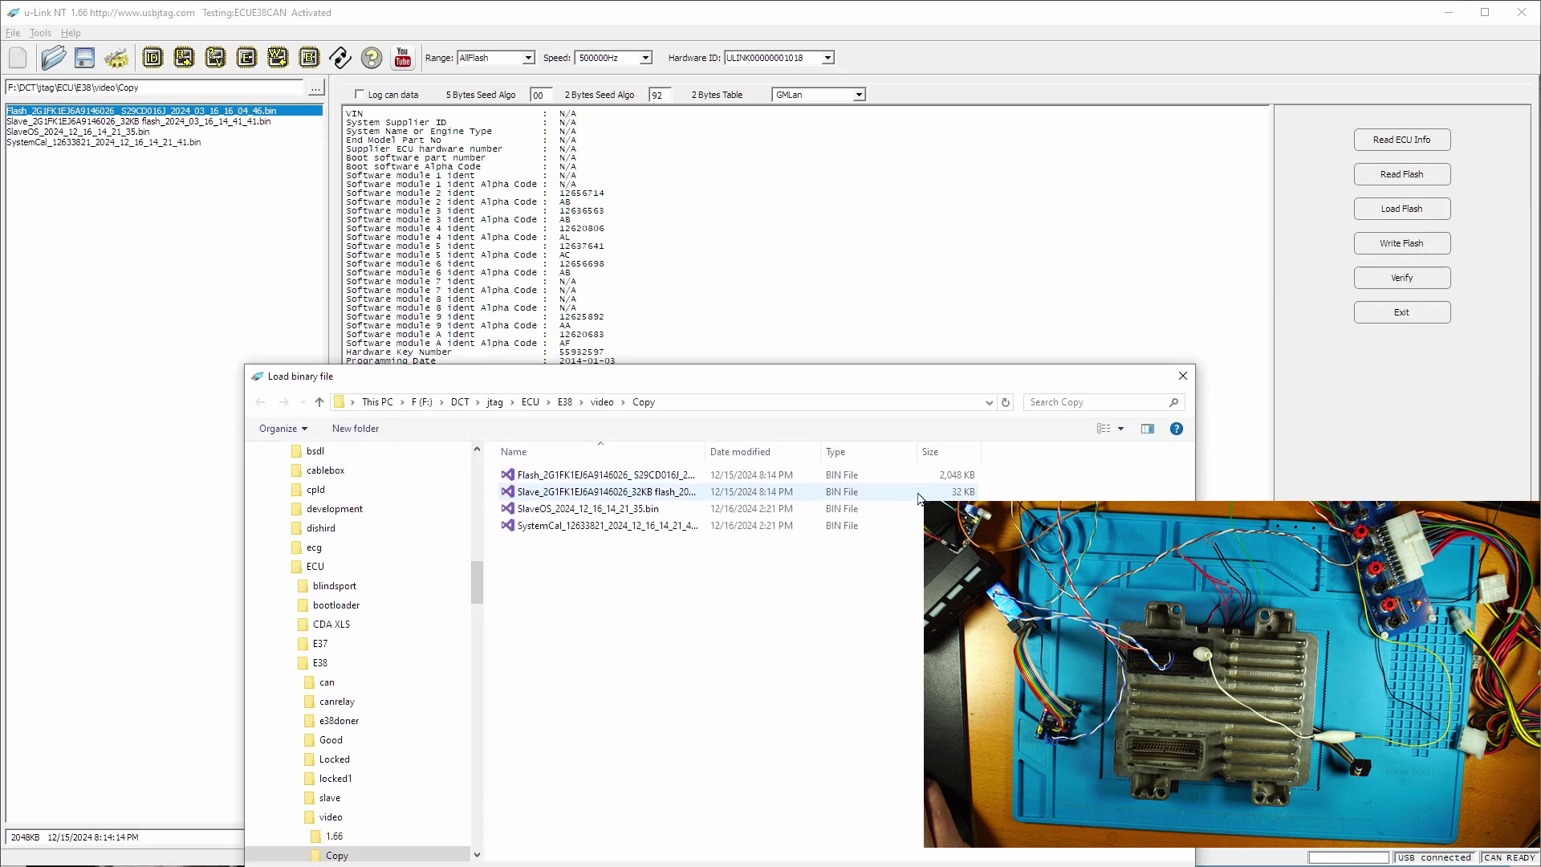
double_click(600, 474)
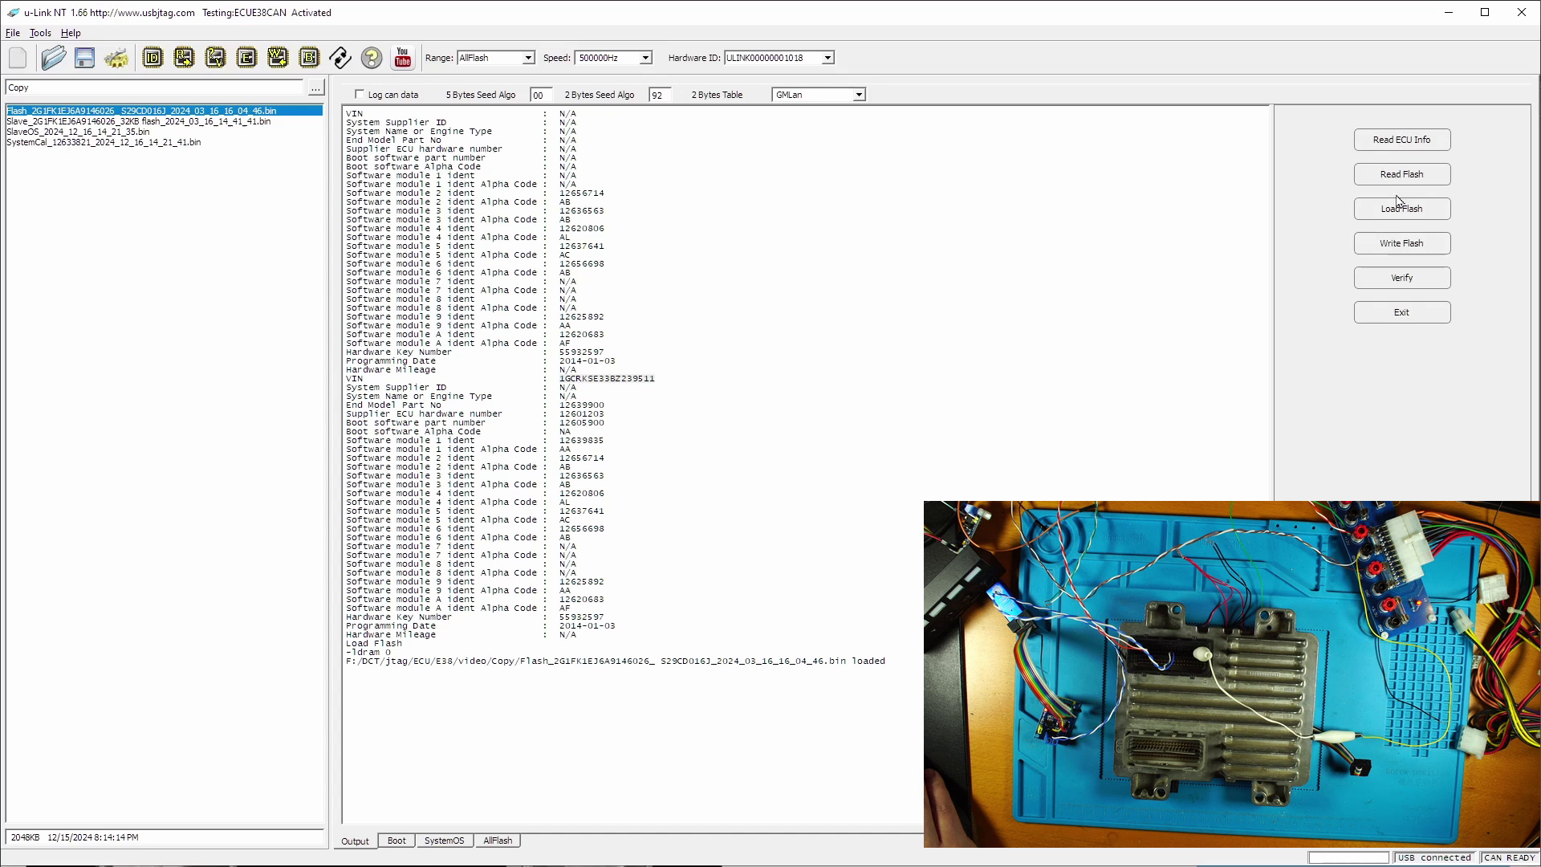
click(1391, 246)
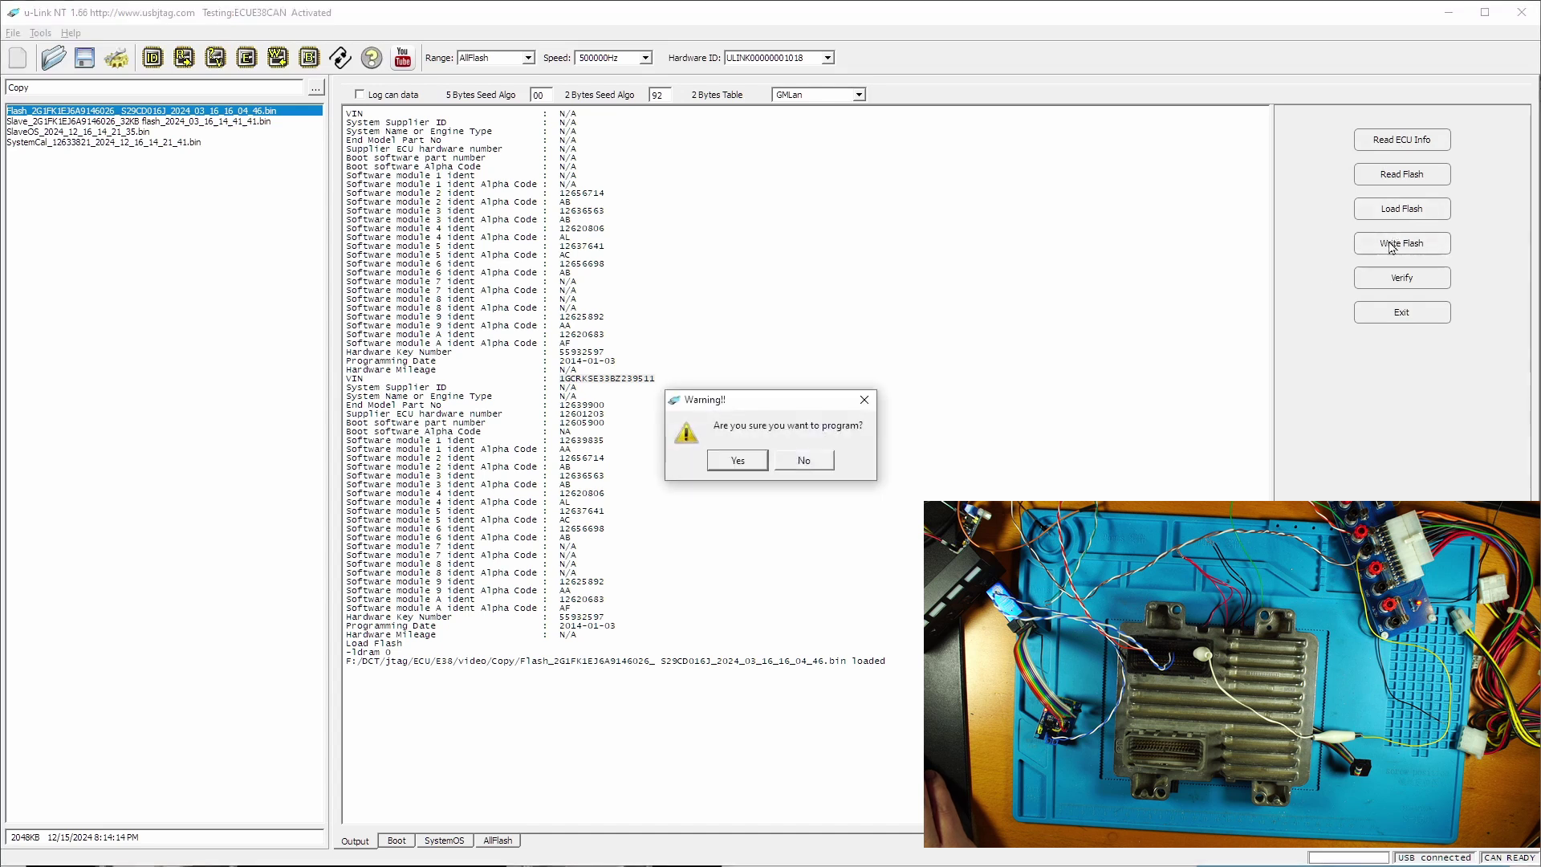
Confirm the warning so the 2048 KB Flash is programmed and verified
click(737, 461)
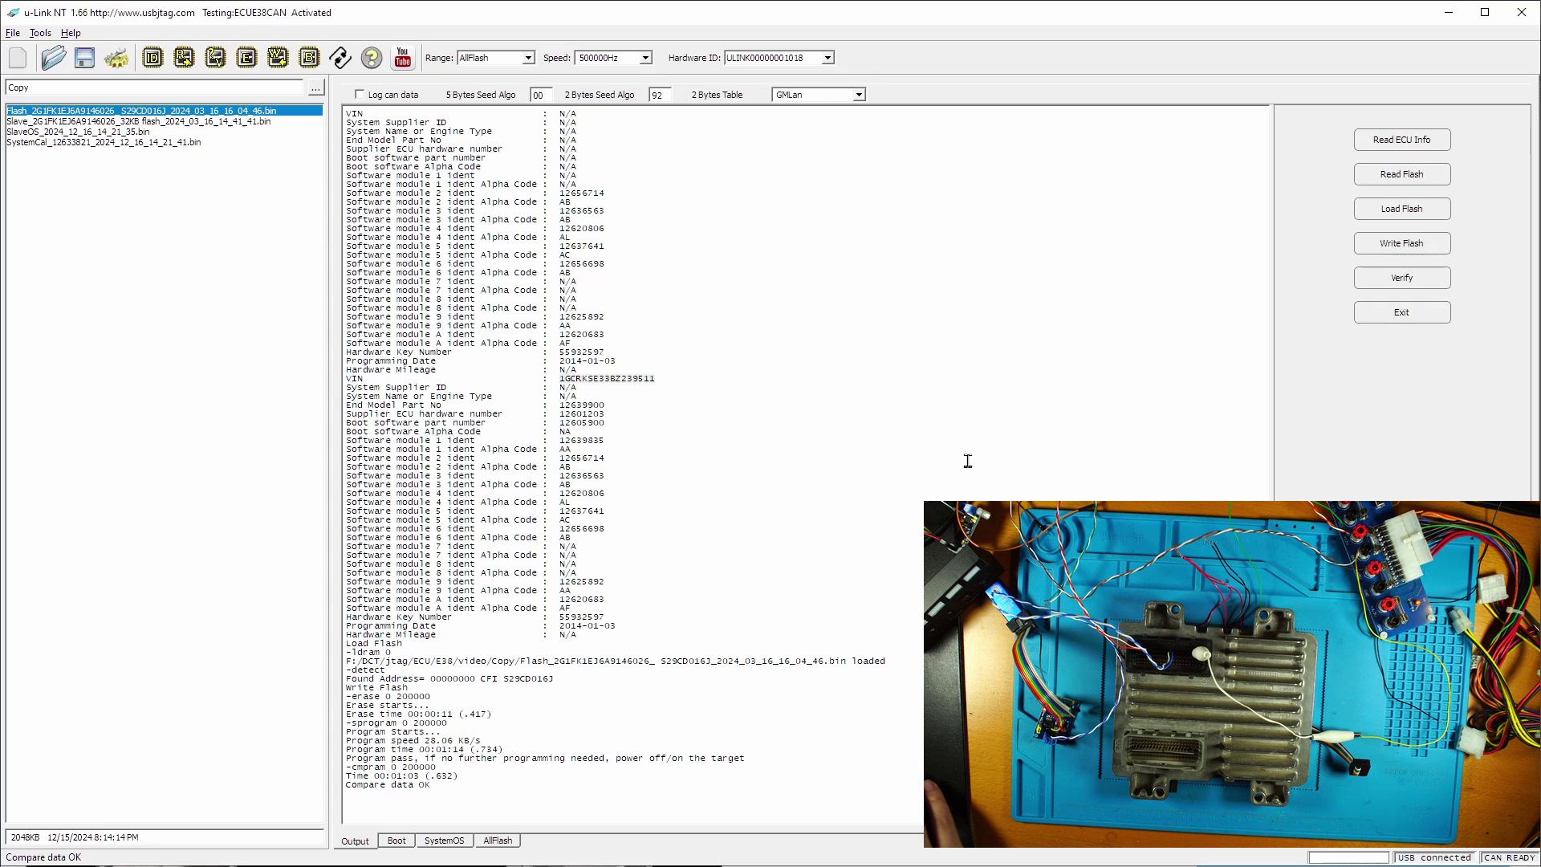
Re-read the ECU info, now showing end model part 12635862 dated 2009-09-14
click(1385, 147)
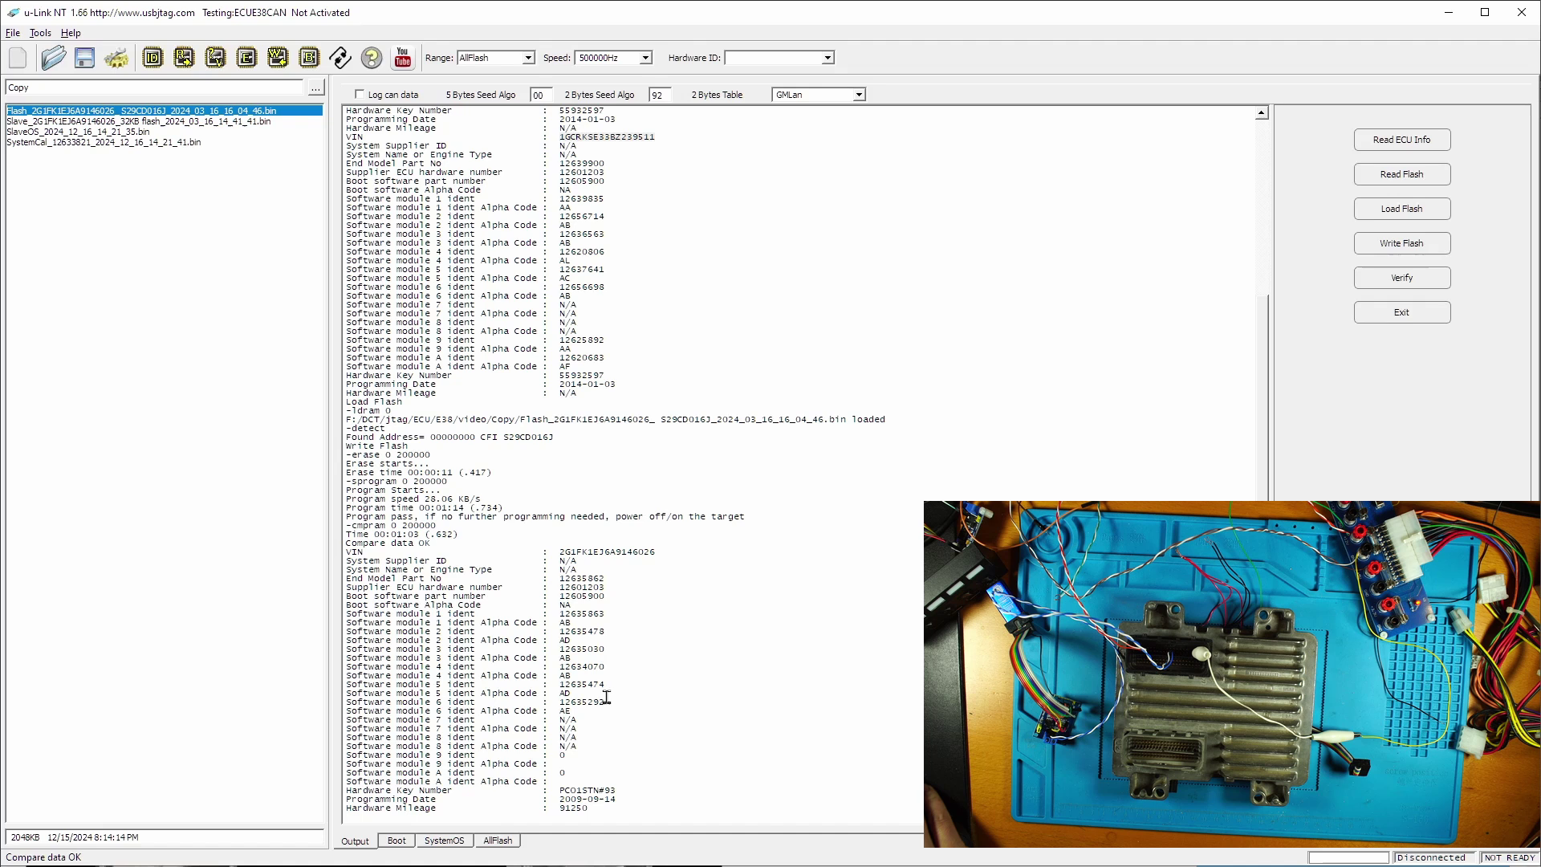
Switch the target to ECUE38CANSLAVE via Config, searching for 'e38'
click(39, 34)
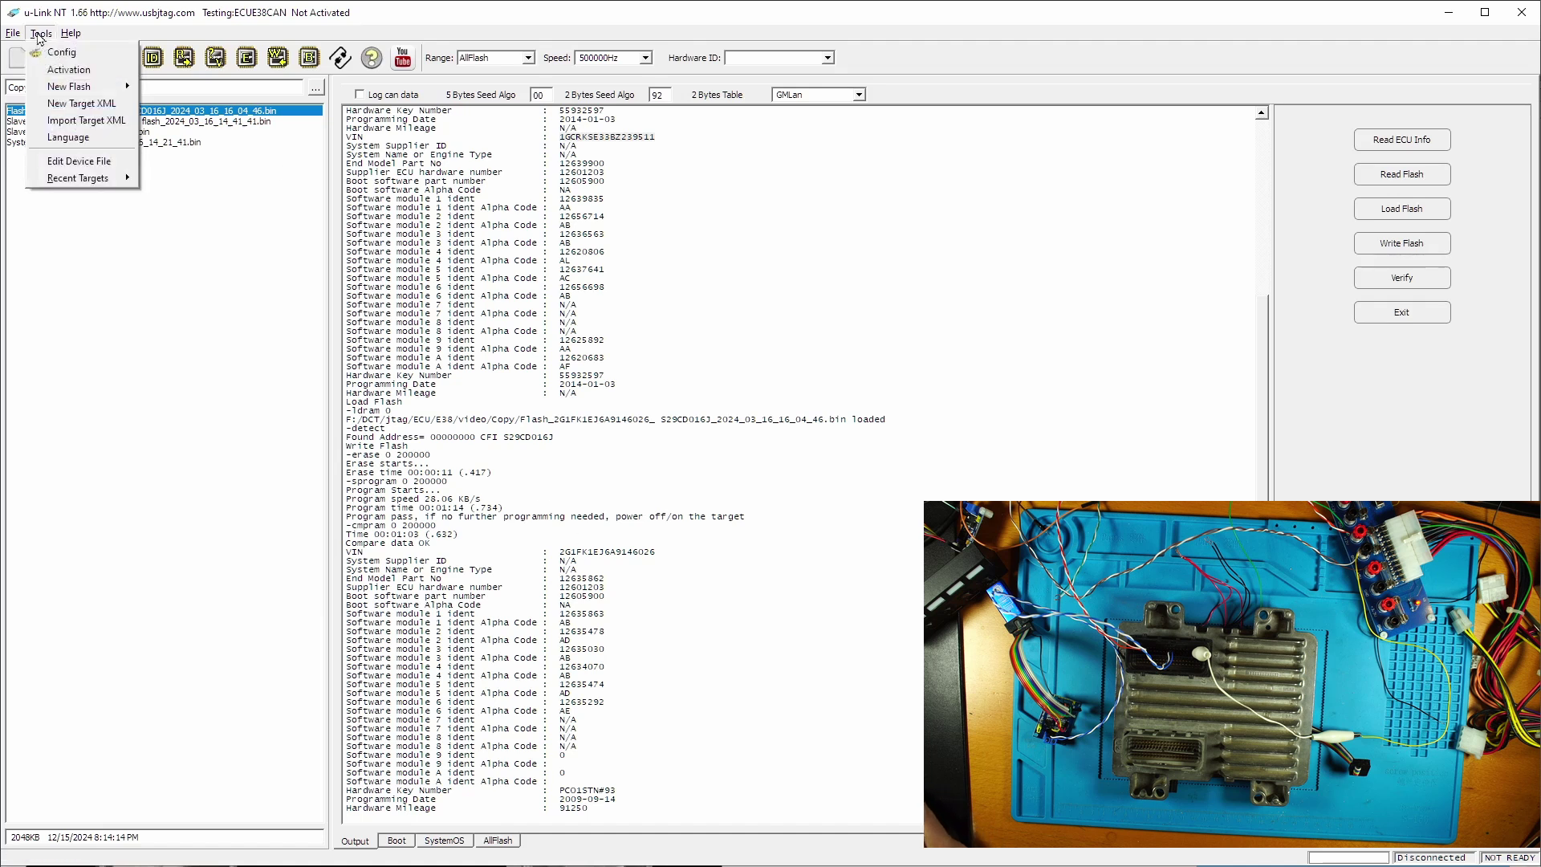
click(113, 53)
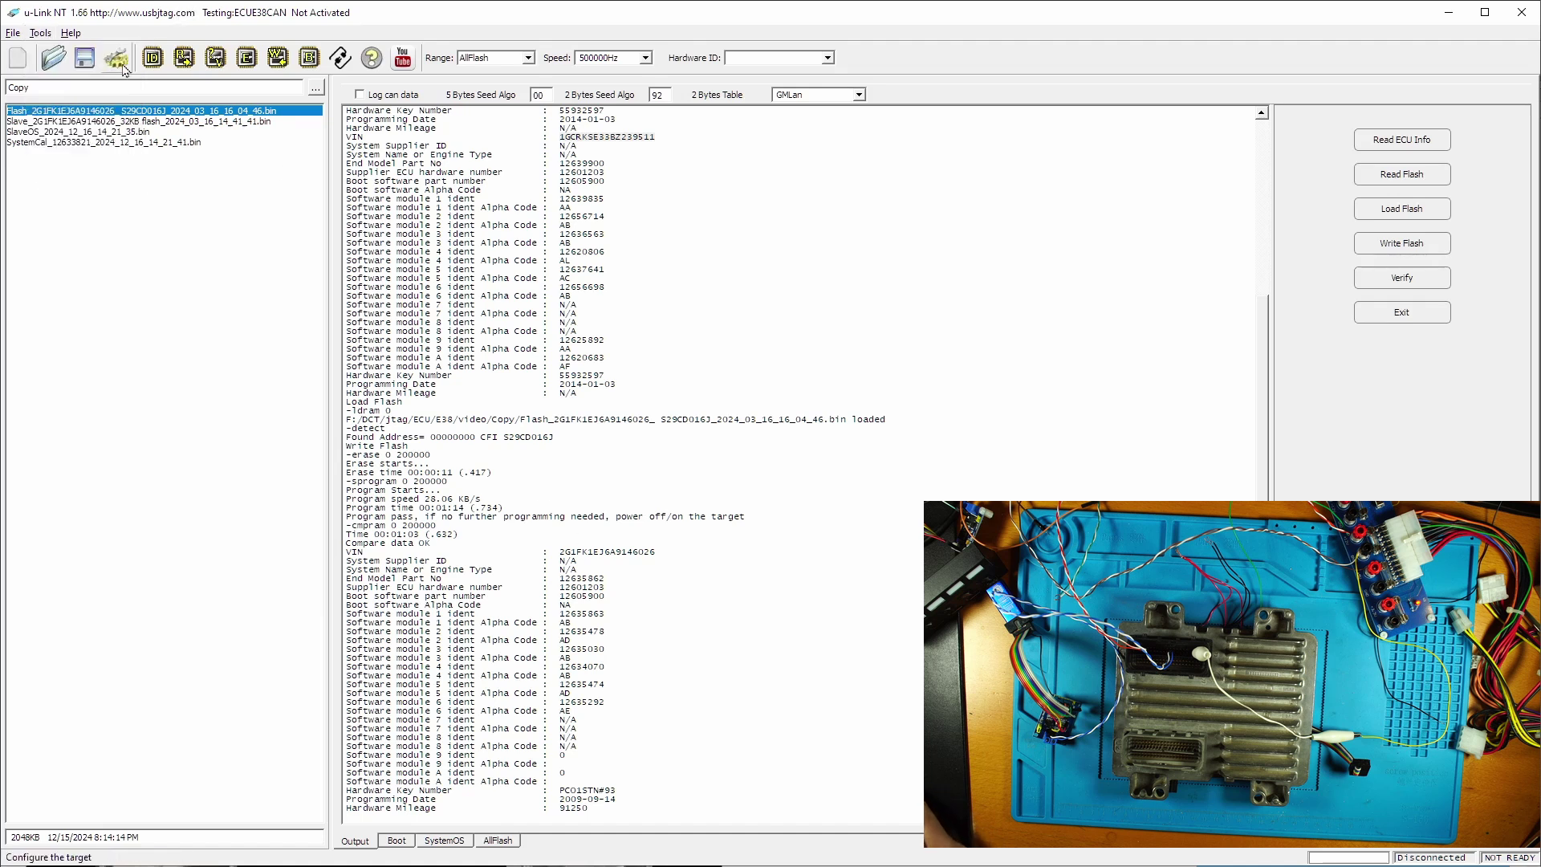
click(120, 63)
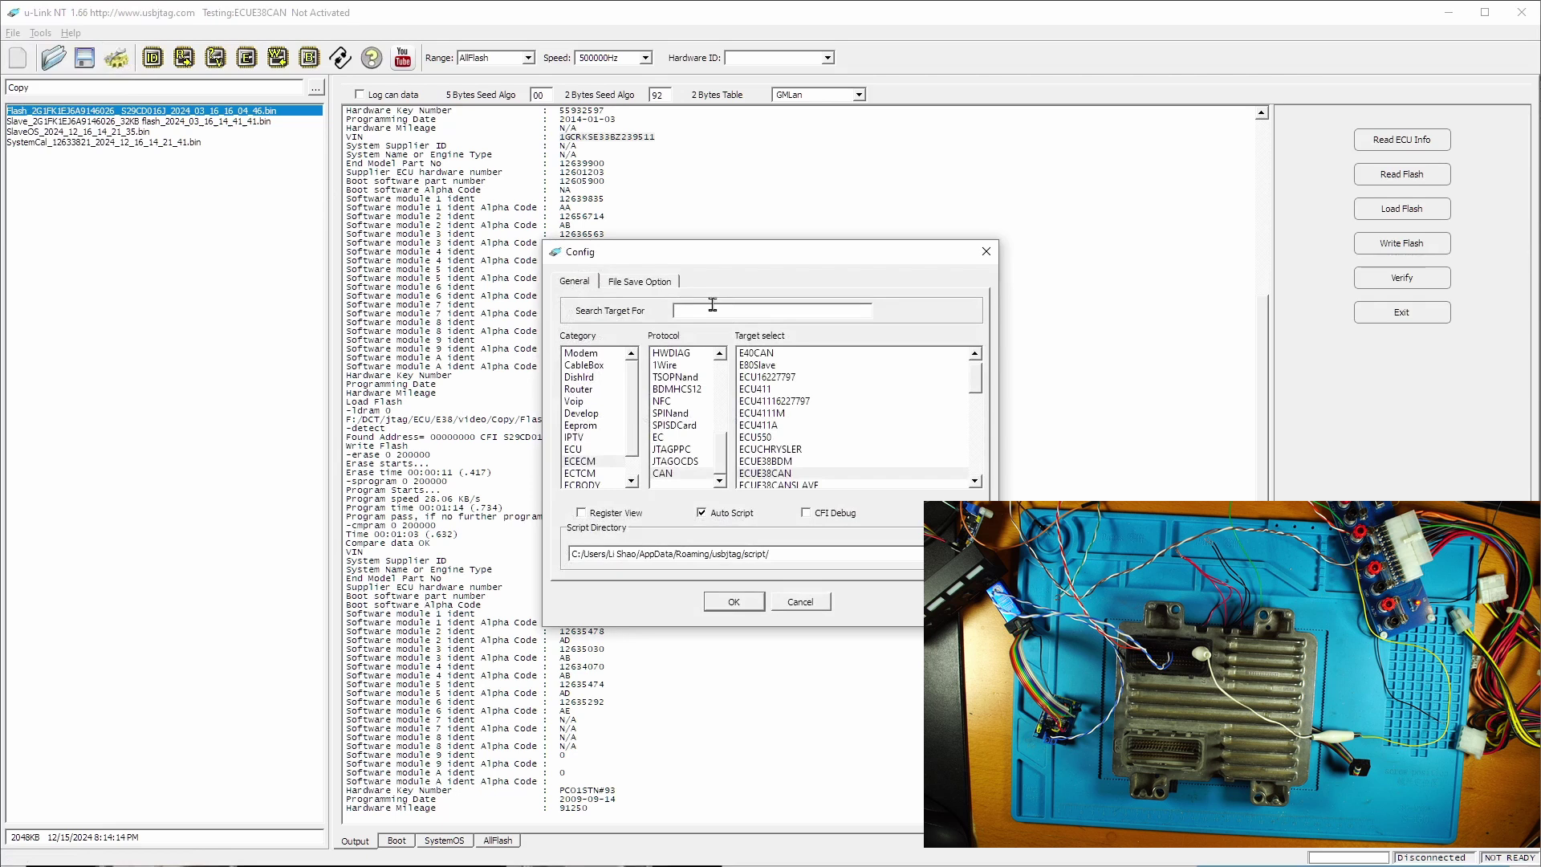
text(e38)
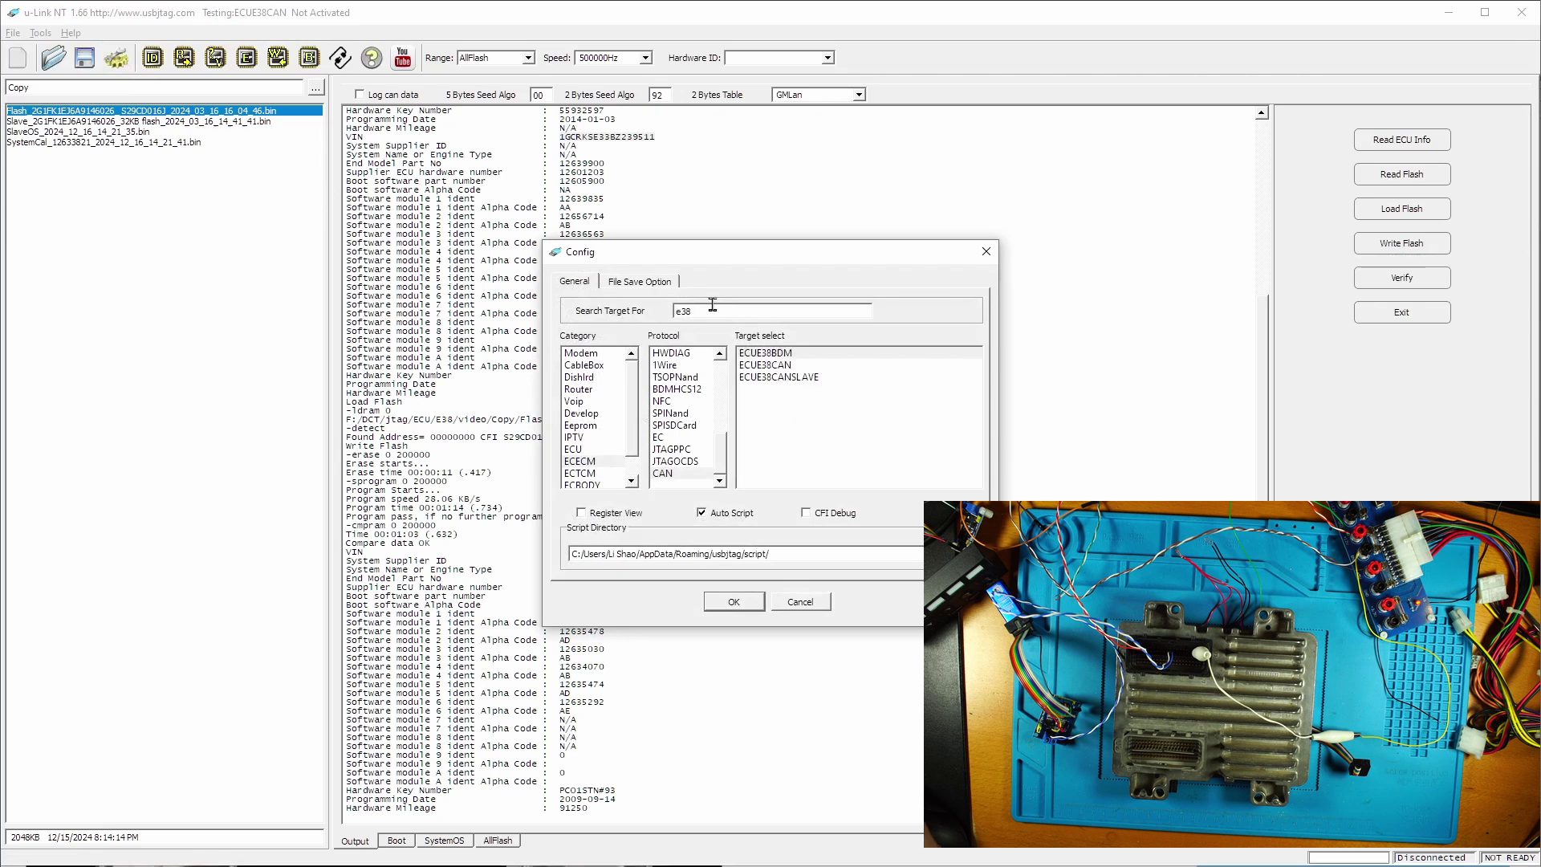
click(809, 378)
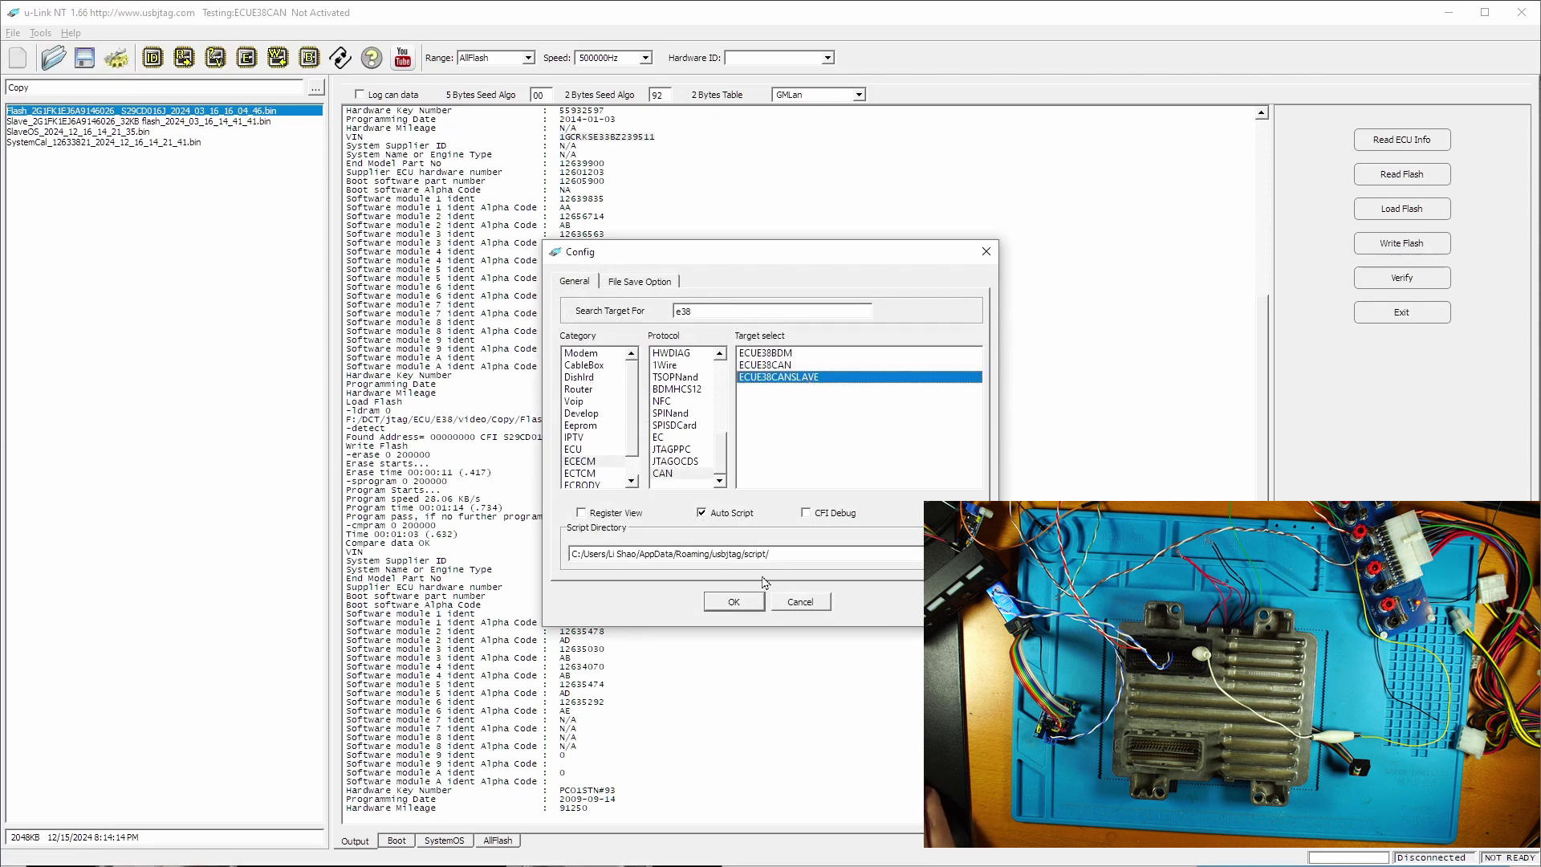
click(735, 601)
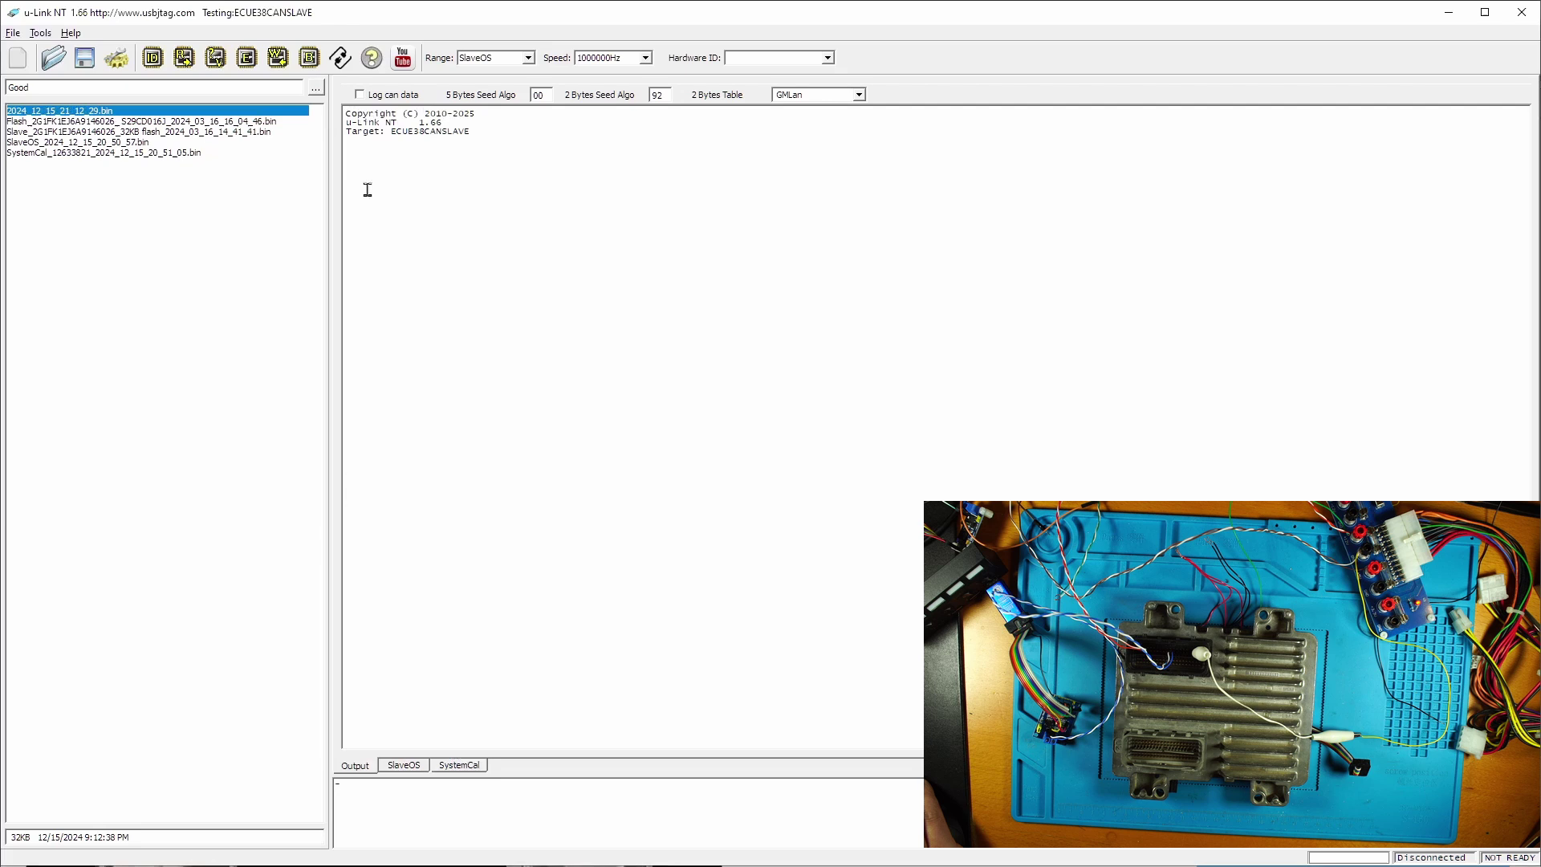
Set the working folder to F:\DCT\jtag\ECU\E38\video\Copy
click(316, 90)
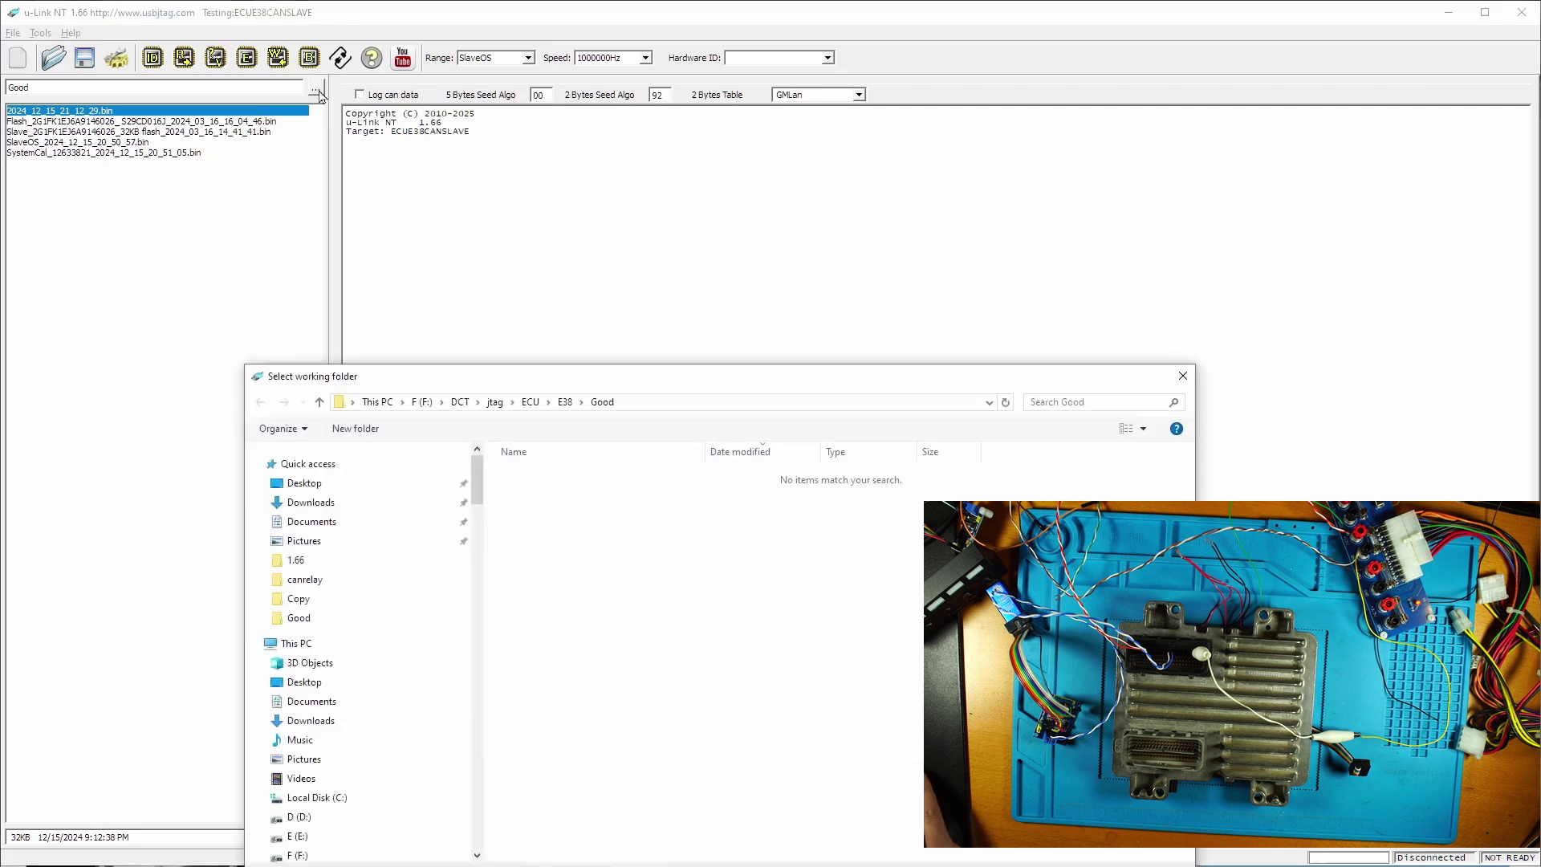
click(563, 404)
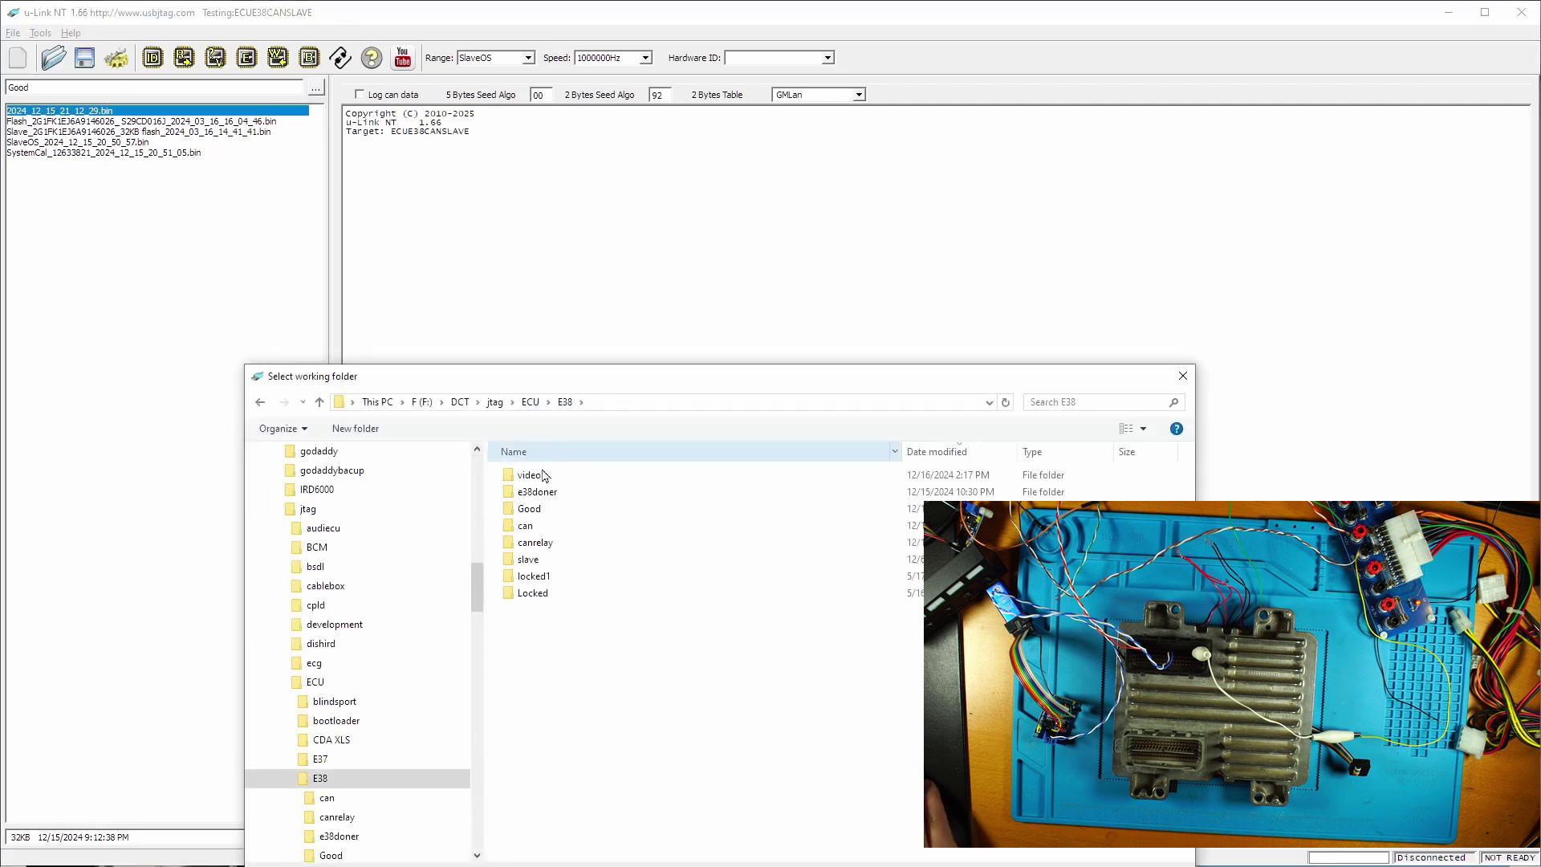
double_click(531, 475)
double_click(530, 492)
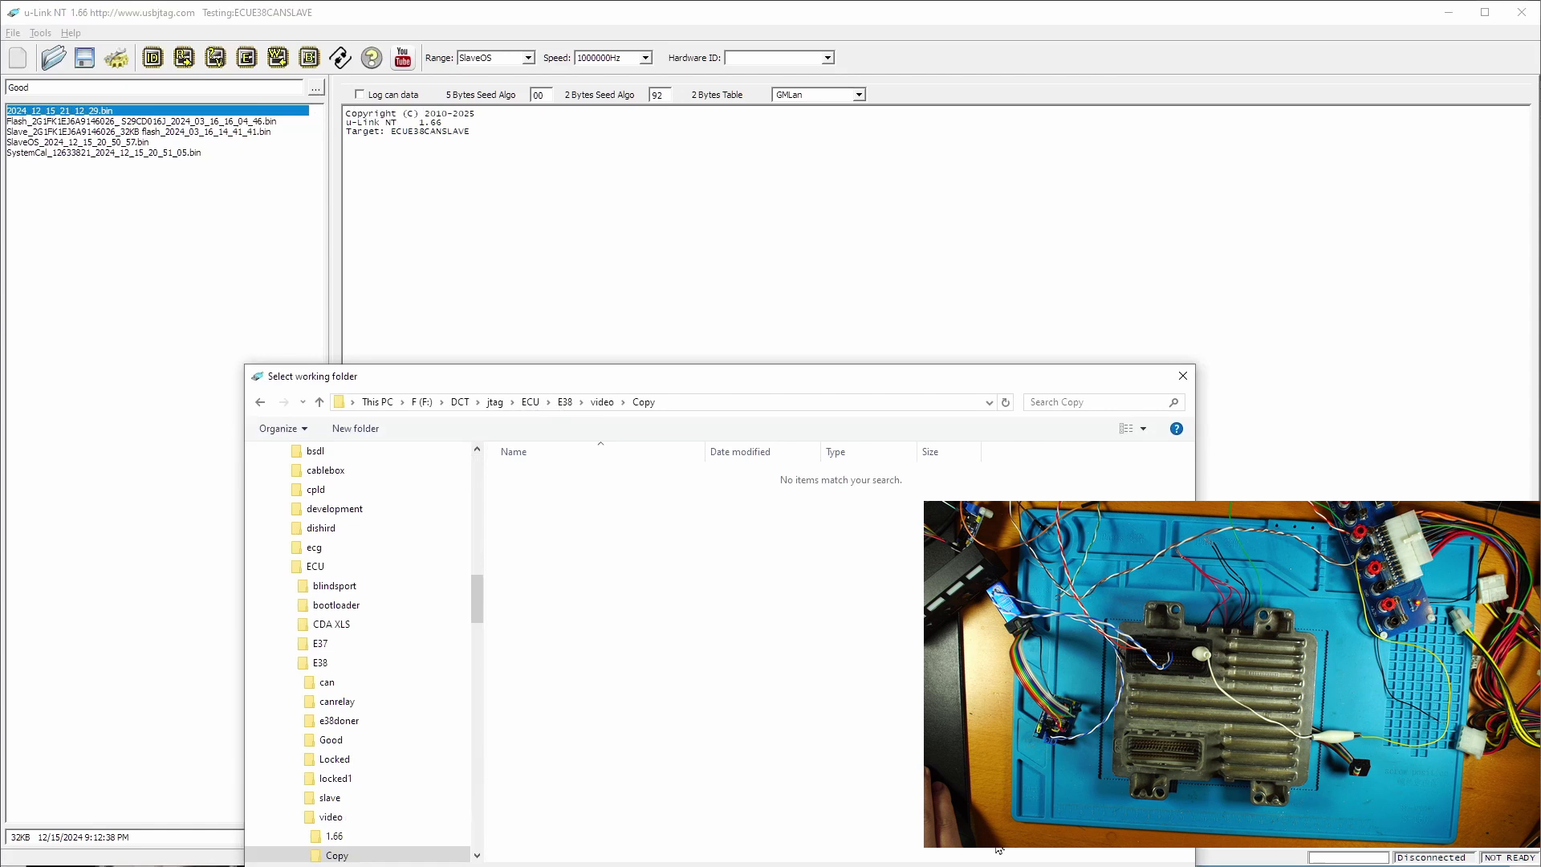
key(Return)
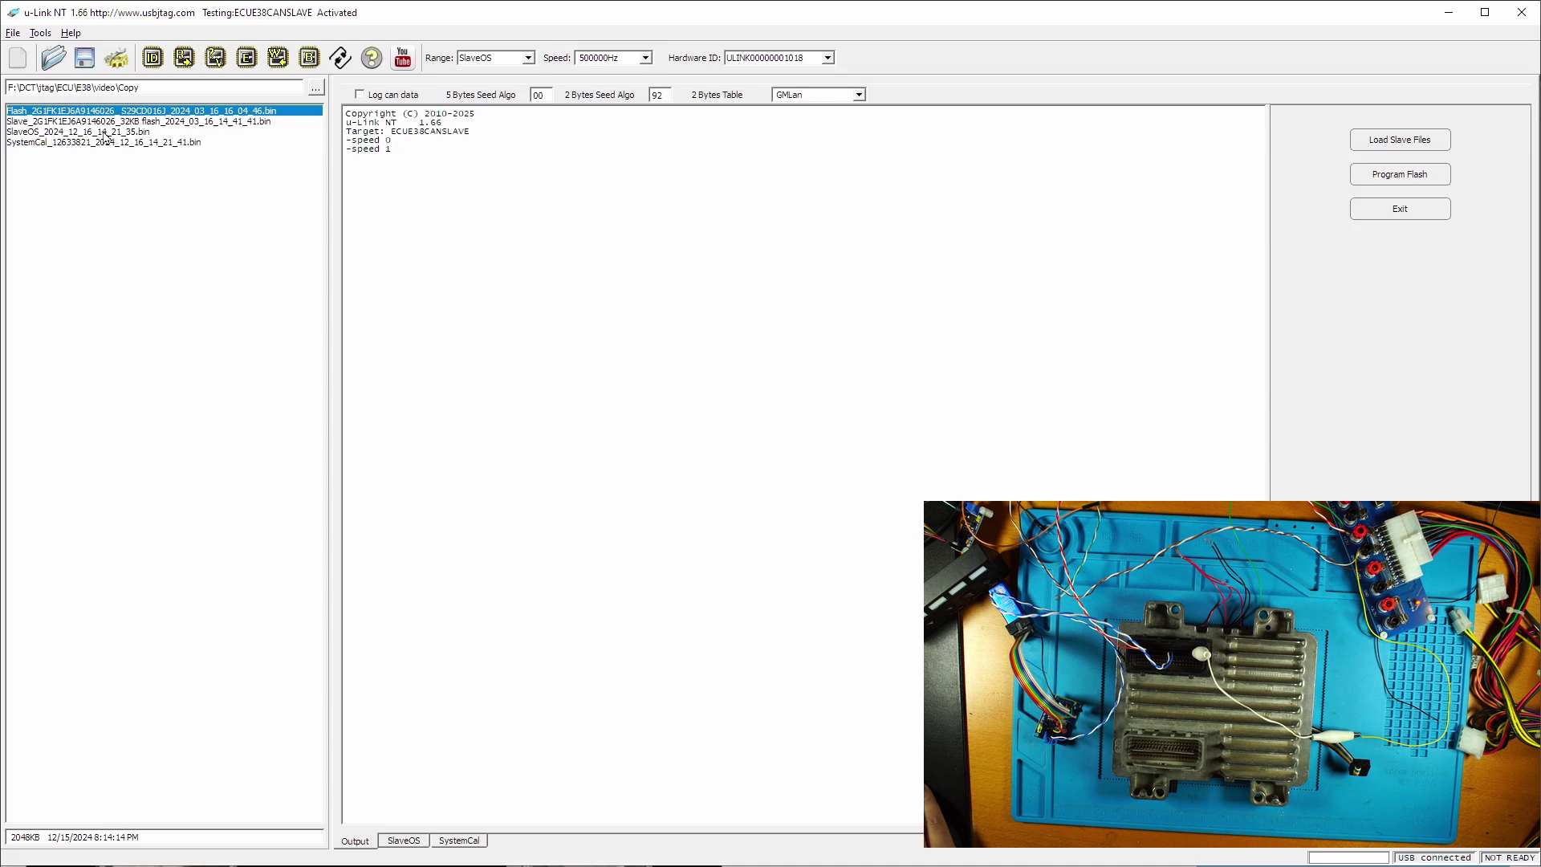
Load SlaveOS_2024_12_16_14_21_35.bin and SystemCal_12633821_2024_12_16_14_21_41.bin as slave files
click(1425, 146)
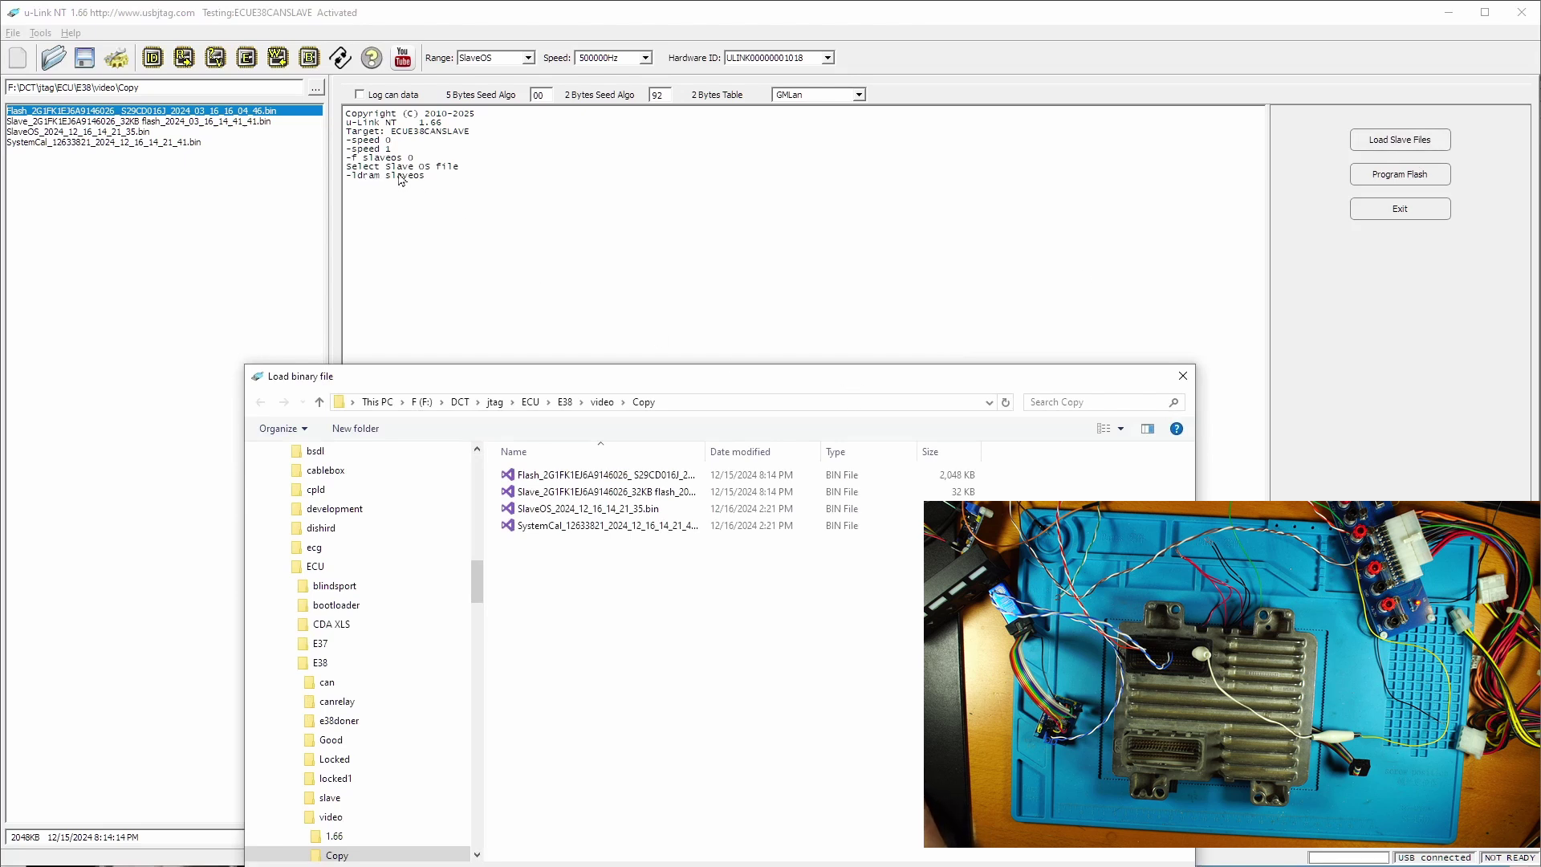
click(561, 509)
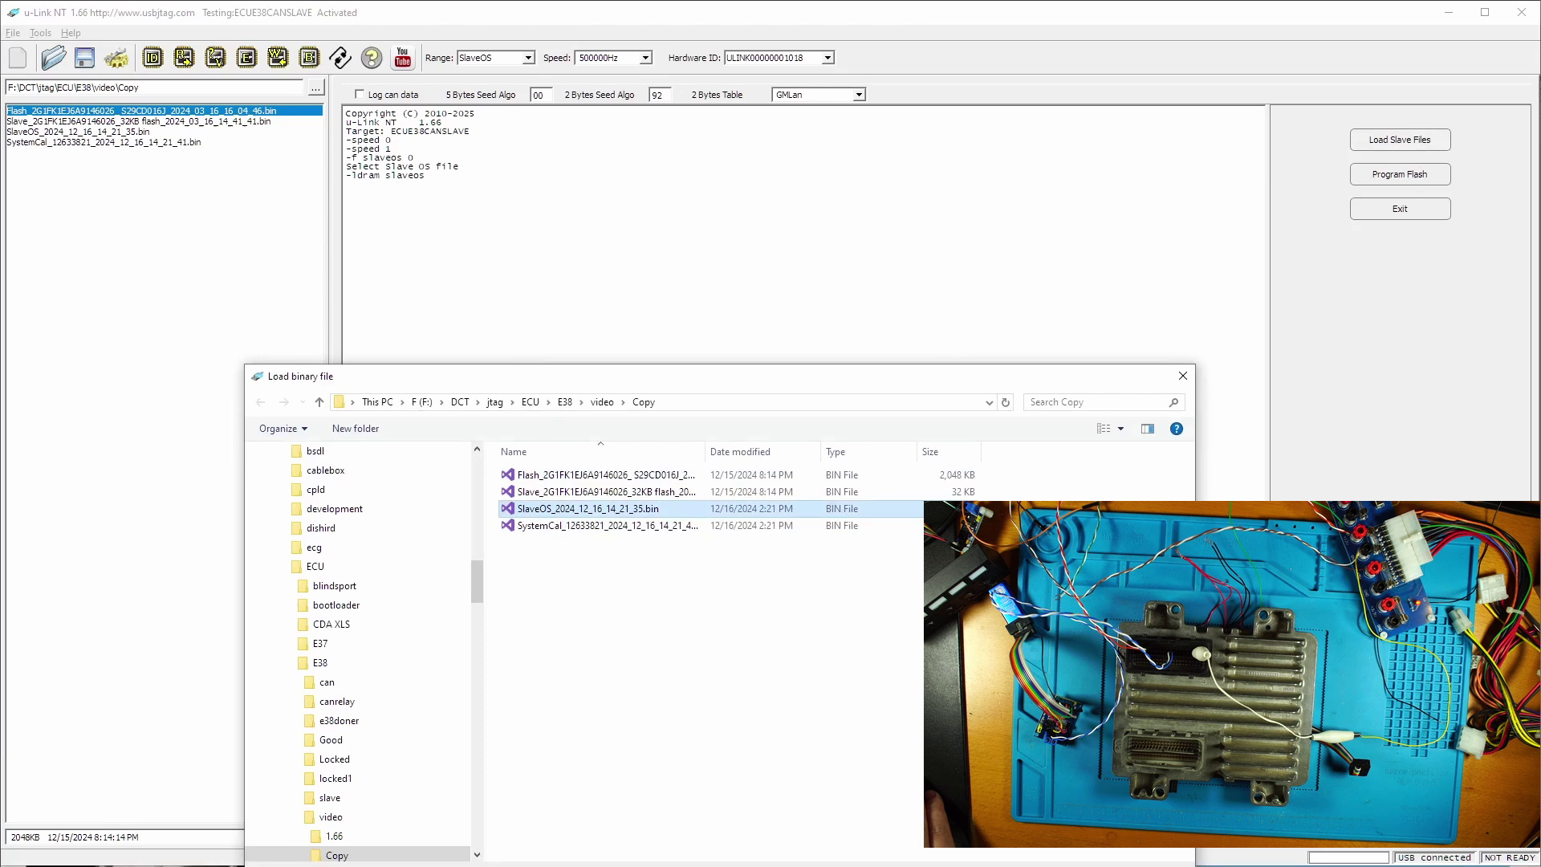
double_click(561, 509)
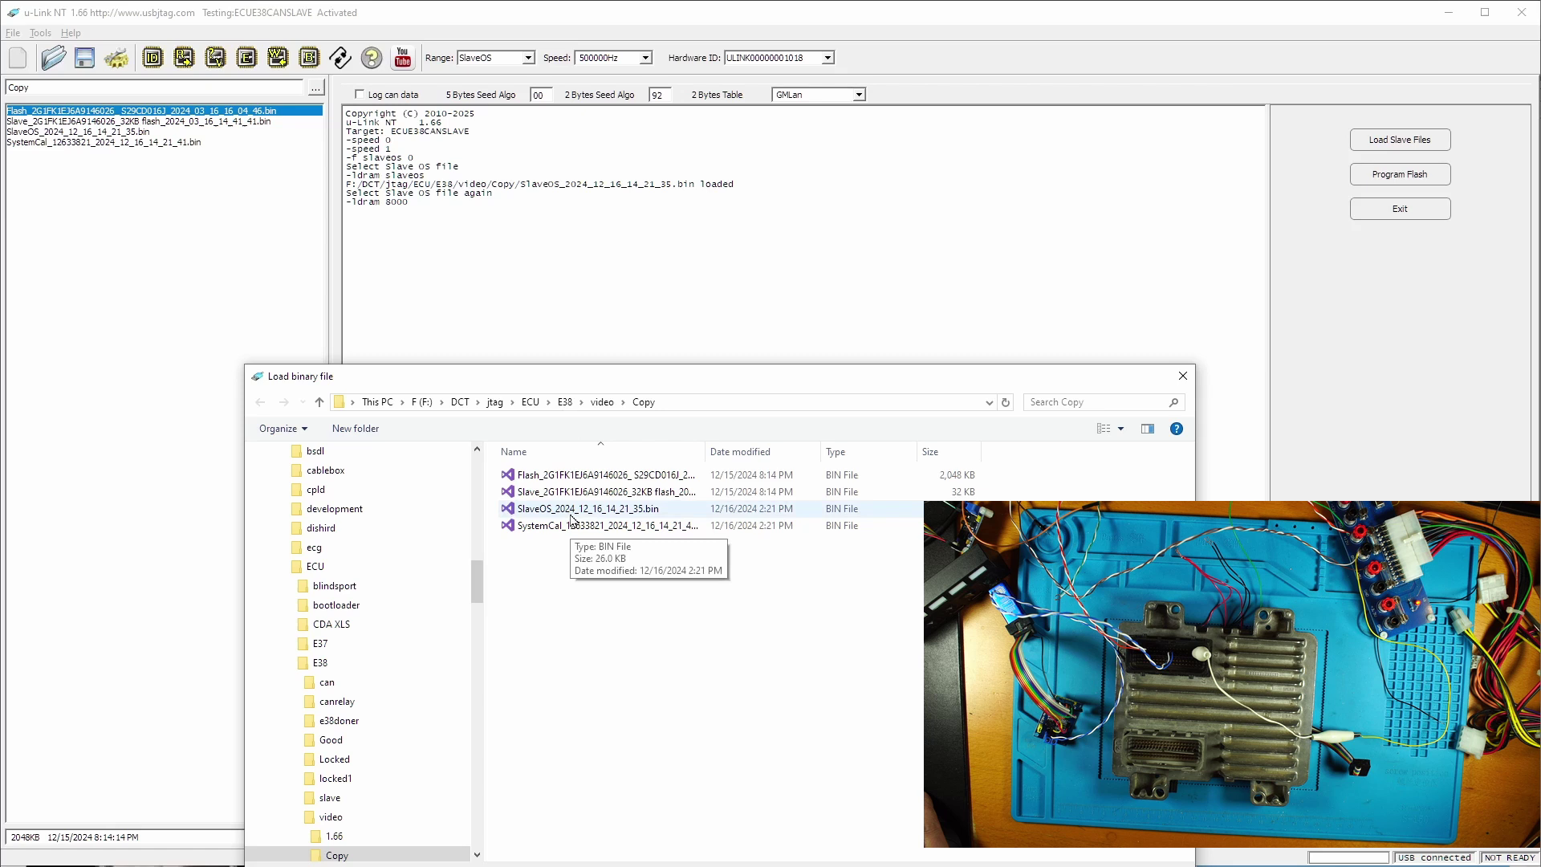
double_click(570, 514)
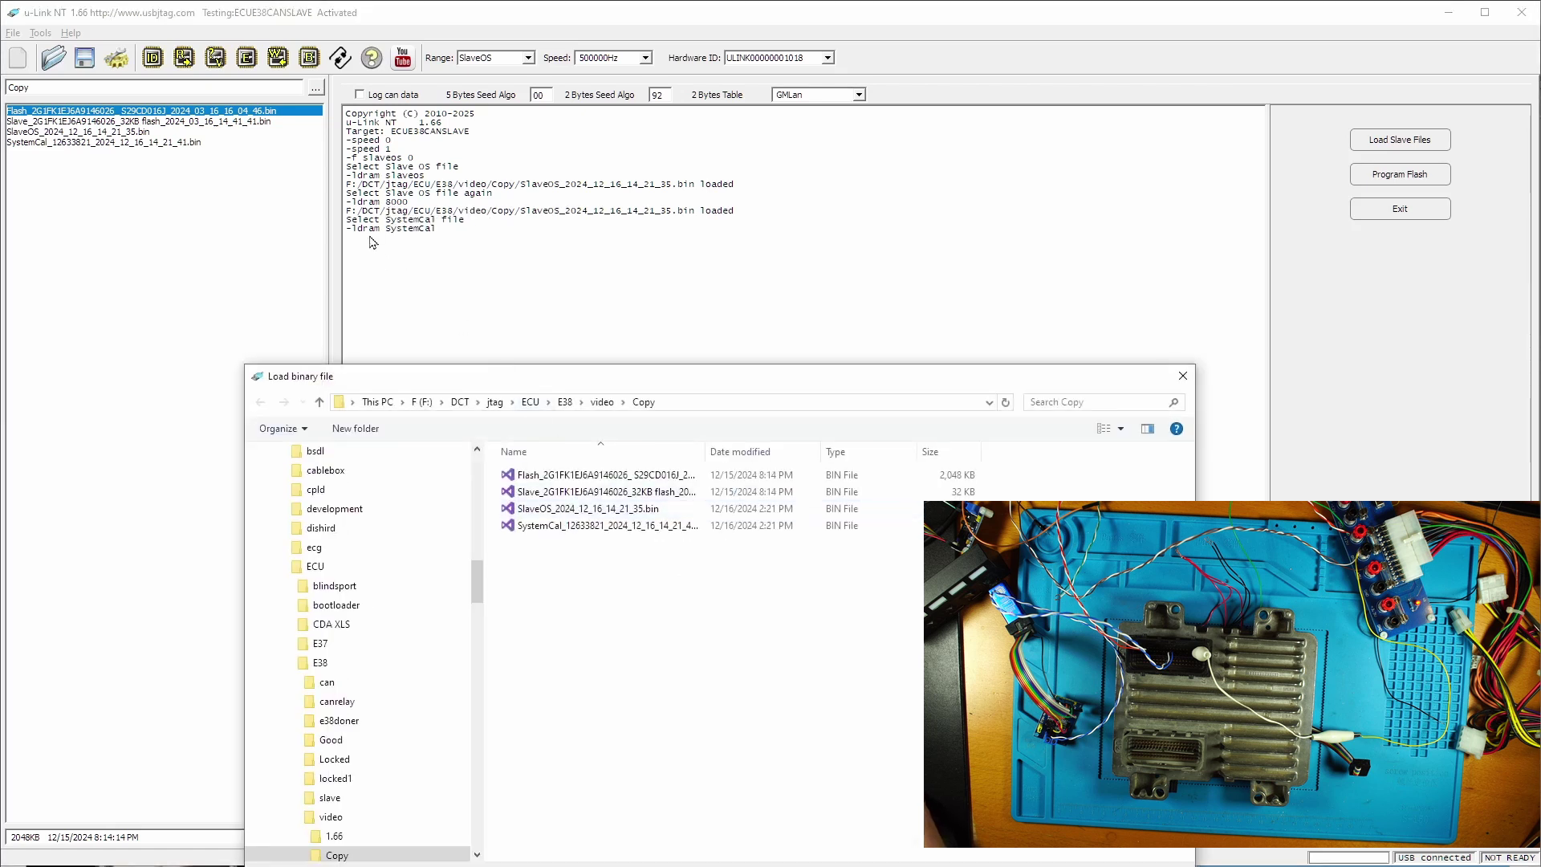
double_click(568, 528)
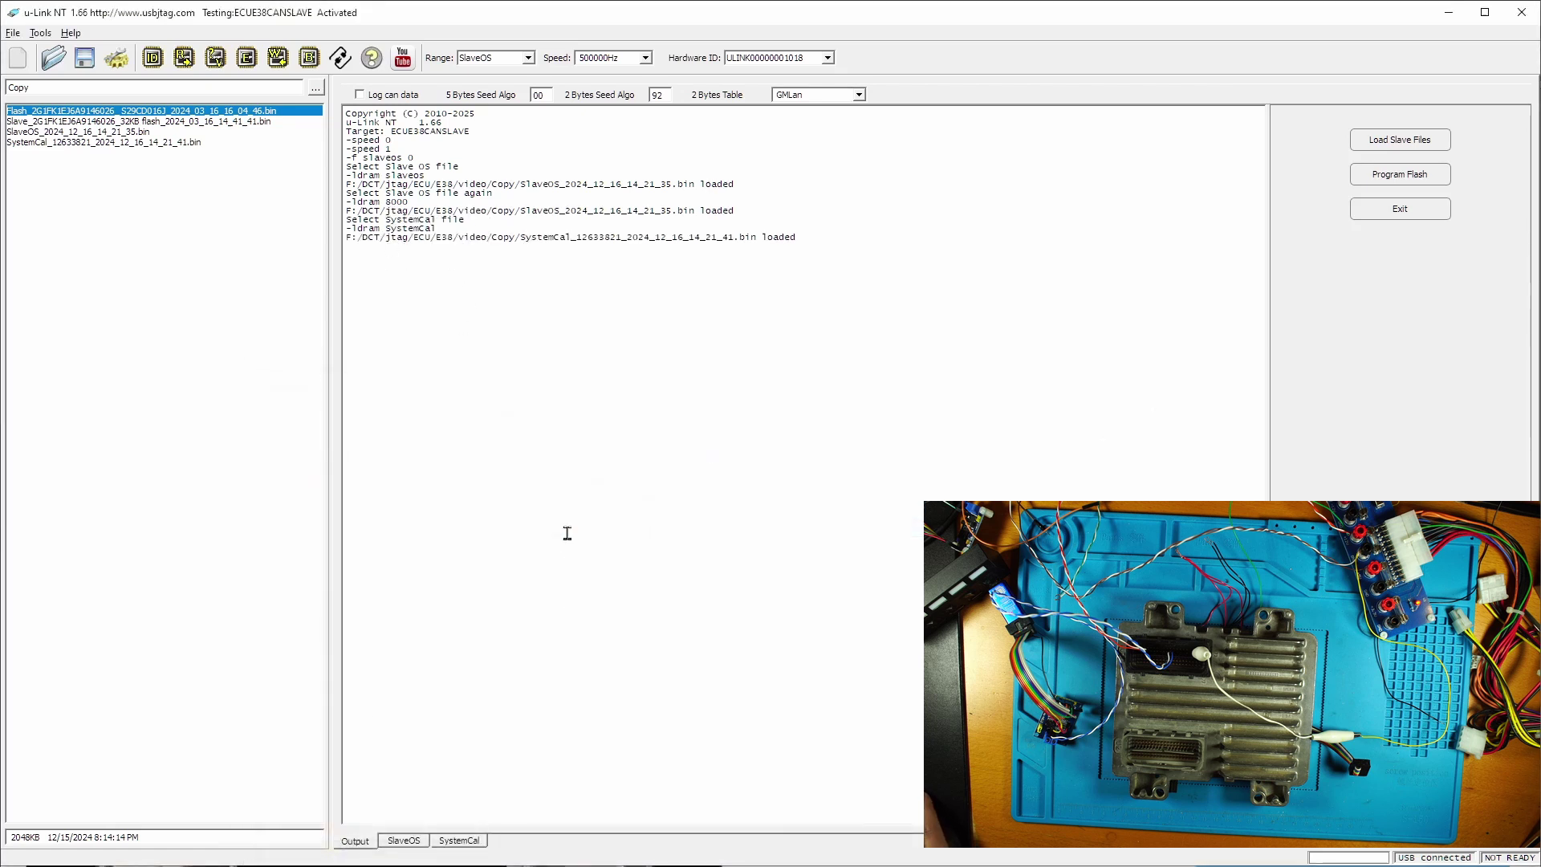
click(407, 842)
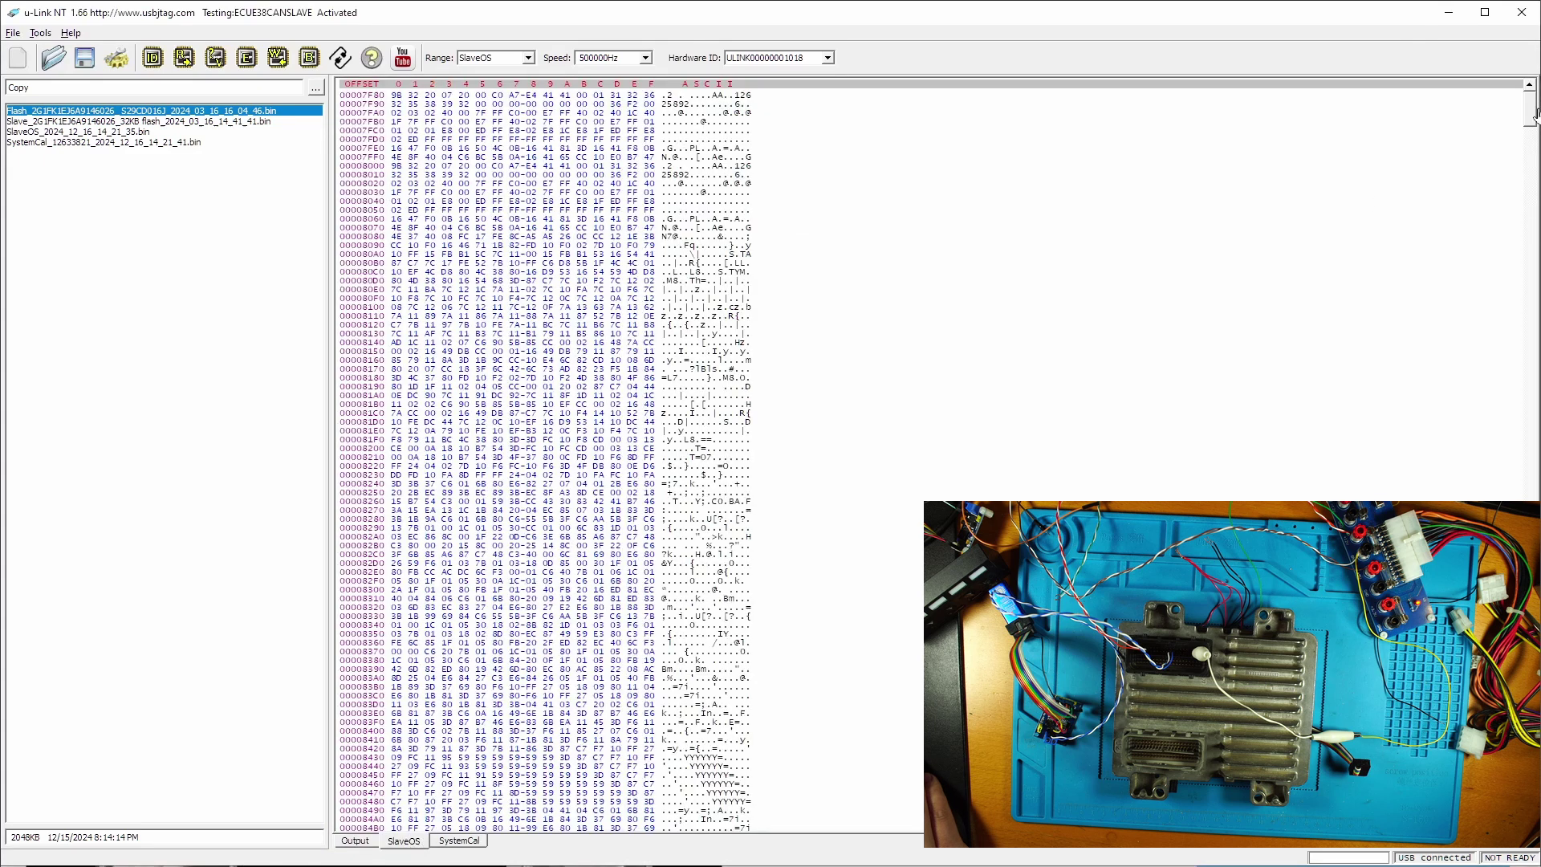
mouse_move(1529, 114)
mouse_down()
mouse_move(1529, 825)
mouse_move(1530, 96)
mouse_up()
click(355, 844)
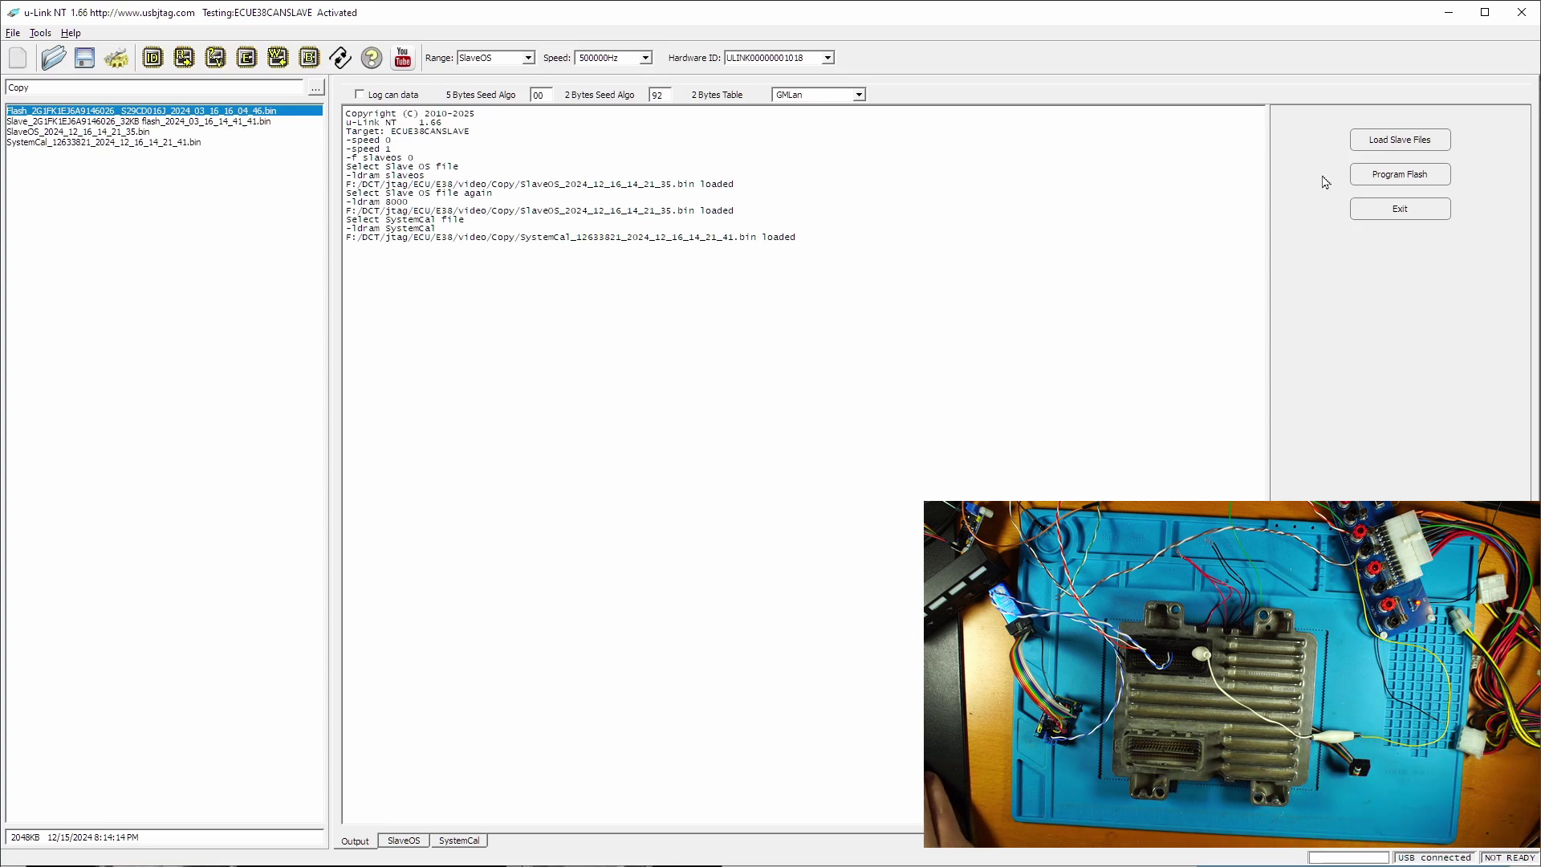
Program the slave OS and SystemCal into the ECU, confirming the warning
click(1377, 179)
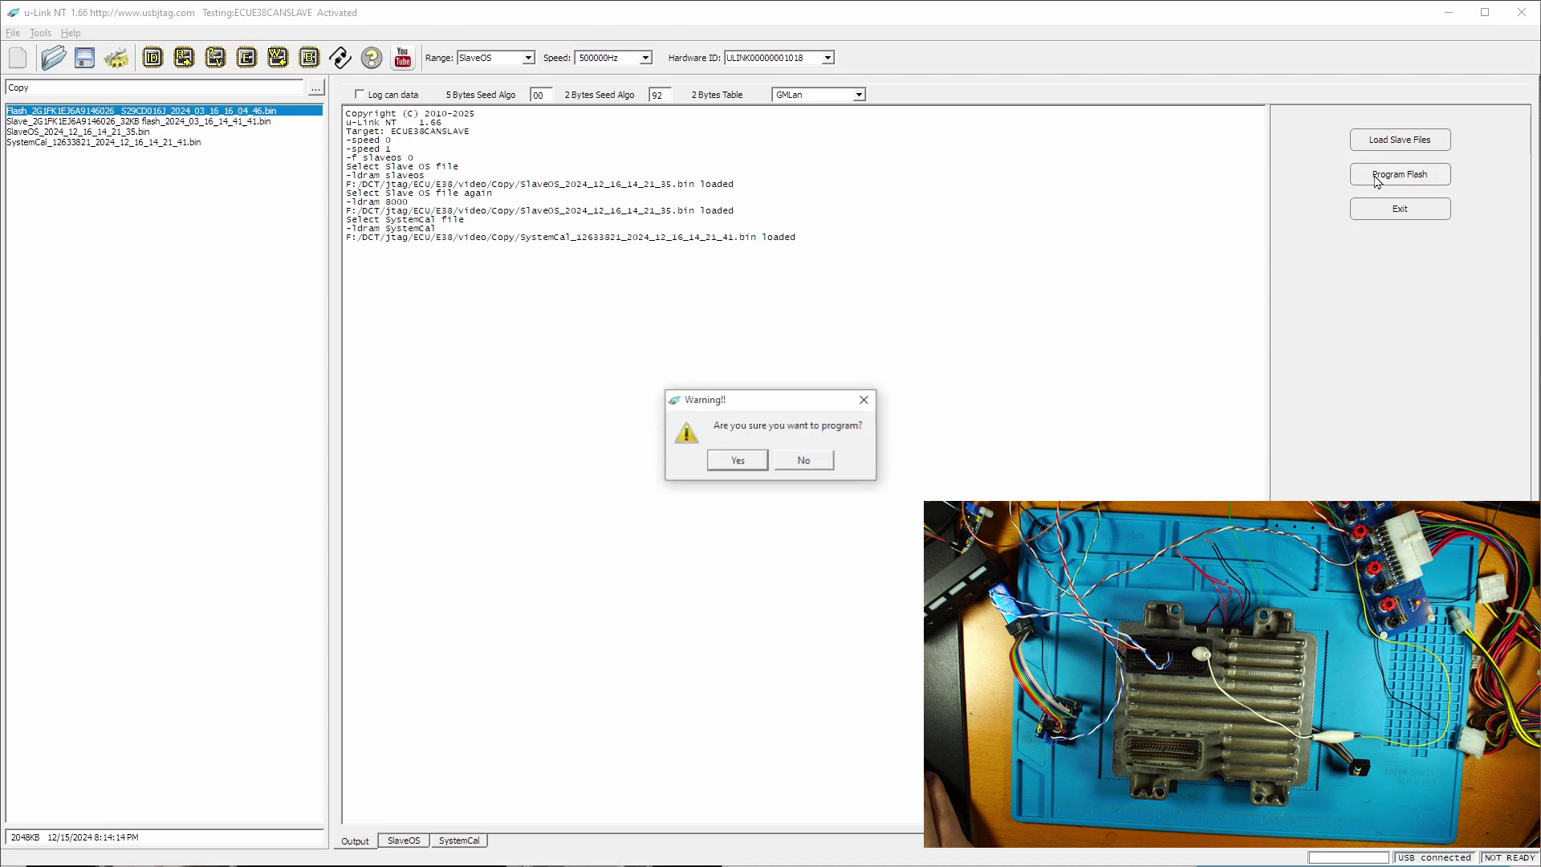
click(737, 462)
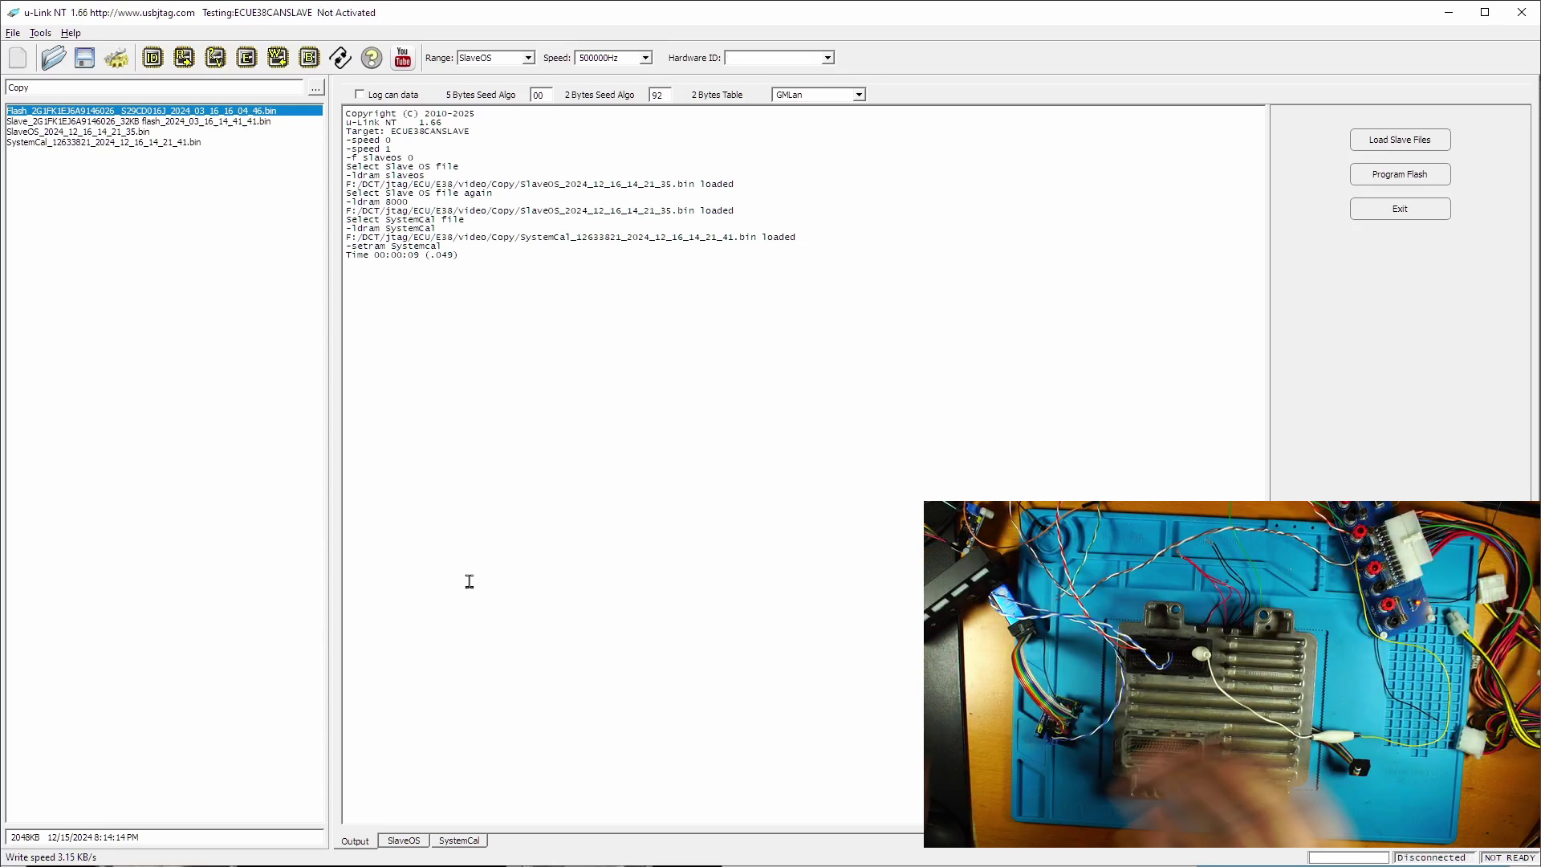
Switch the target back to ECUE38CAN from Recent Targets
click(40, 33)
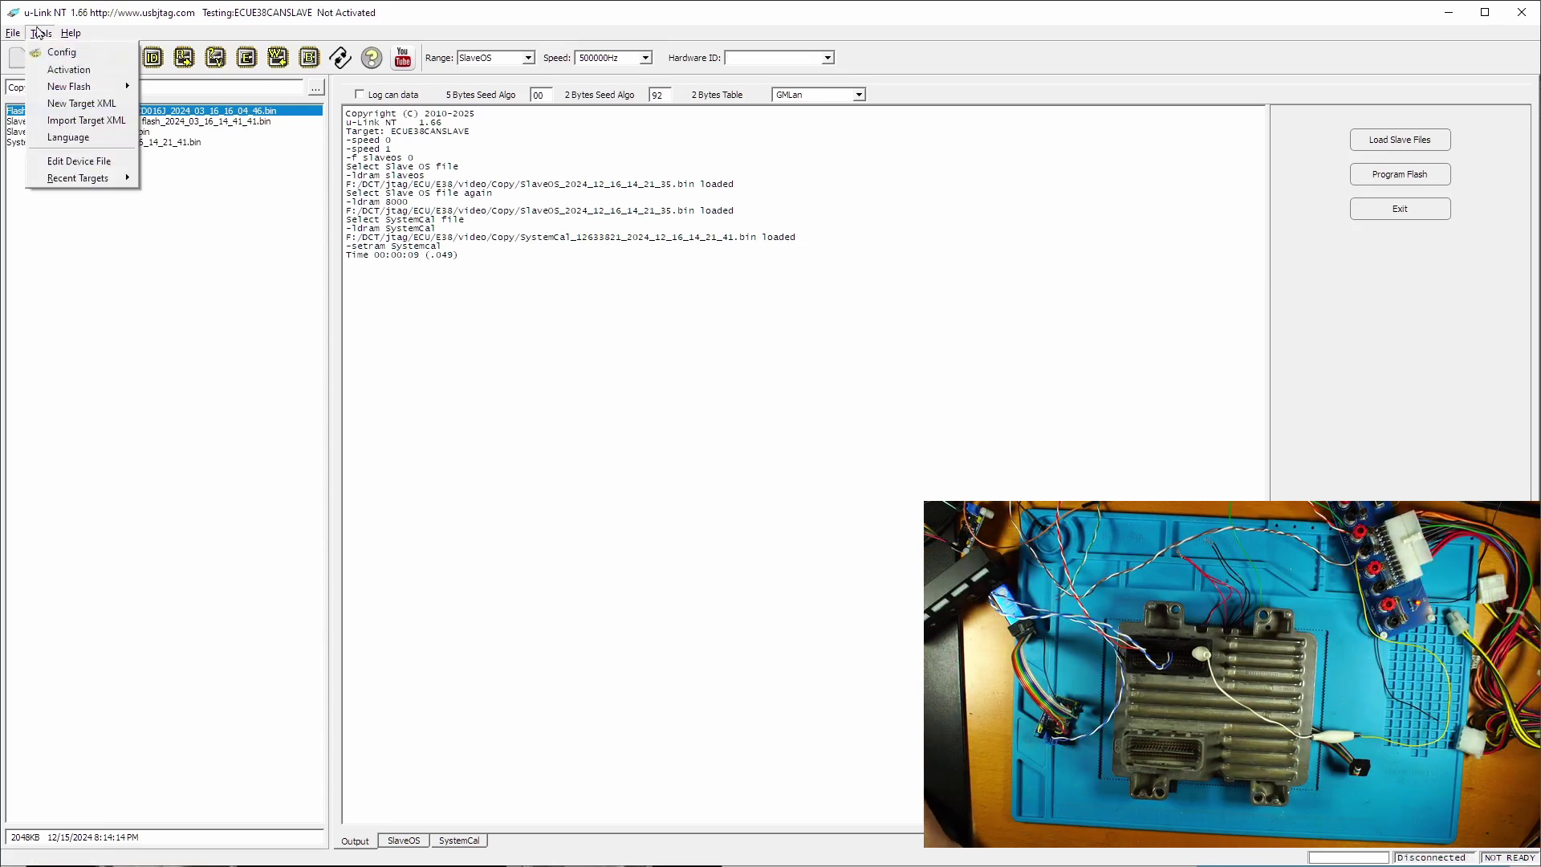
mouse_move(80, 178)
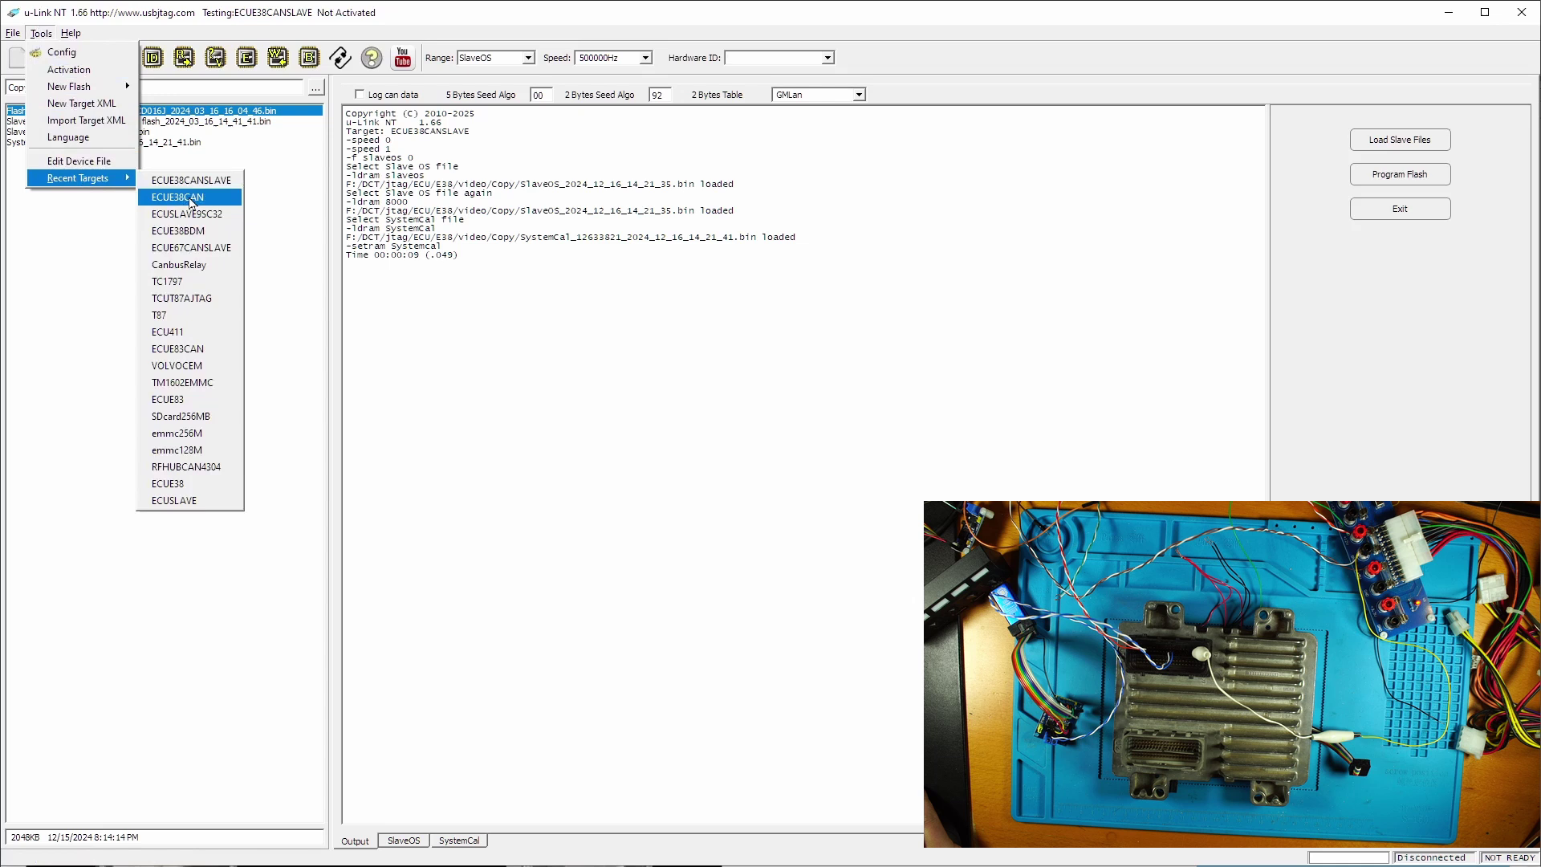
click(176, 194)
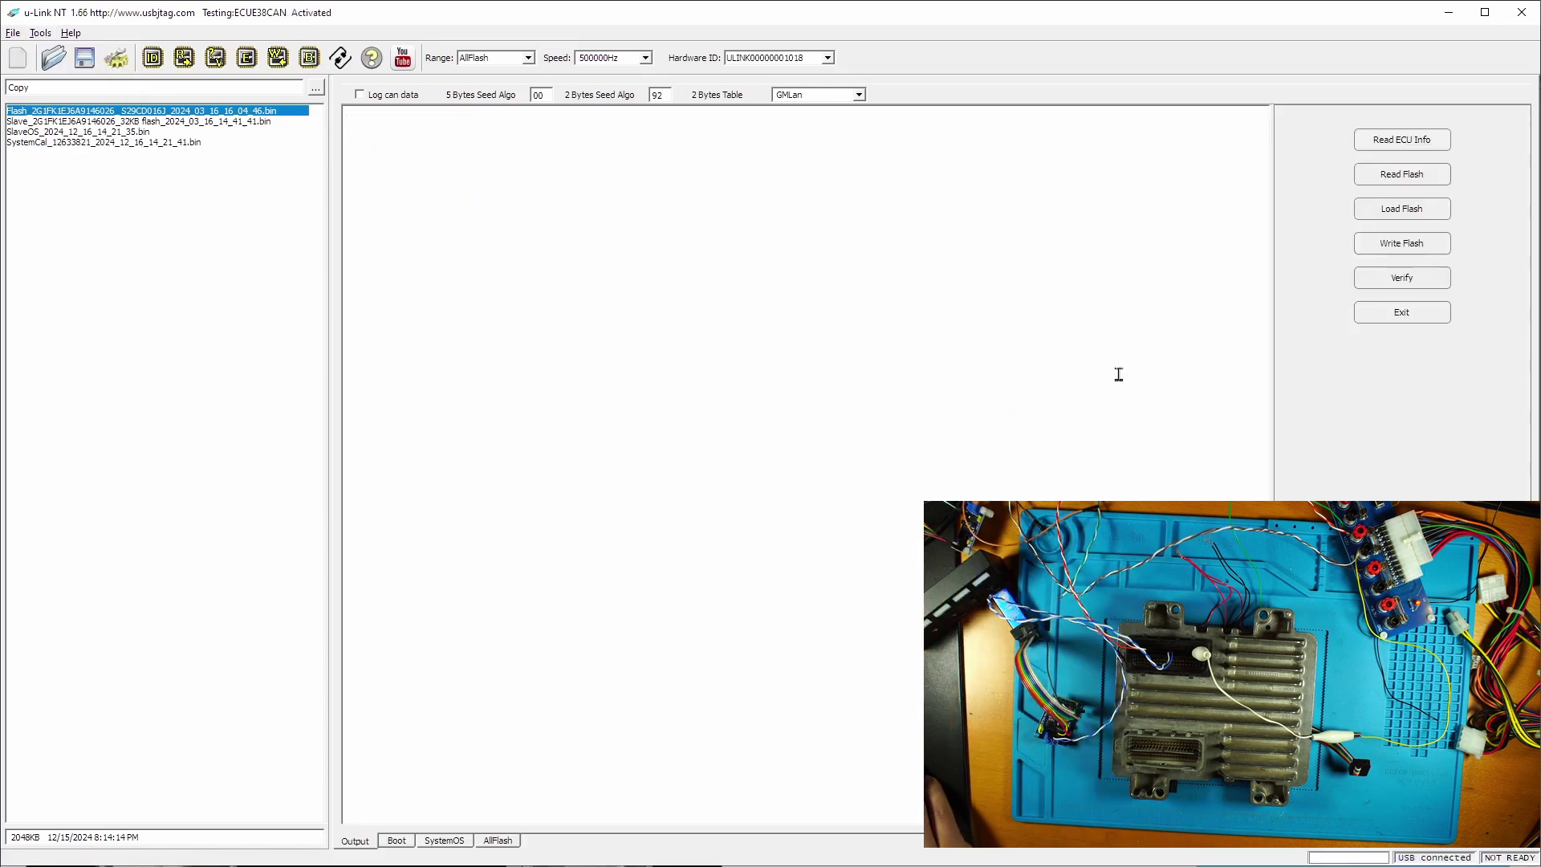
Read ECU info over CAN and highlight module idents 12625892 and 12633821
click(1419, 150)
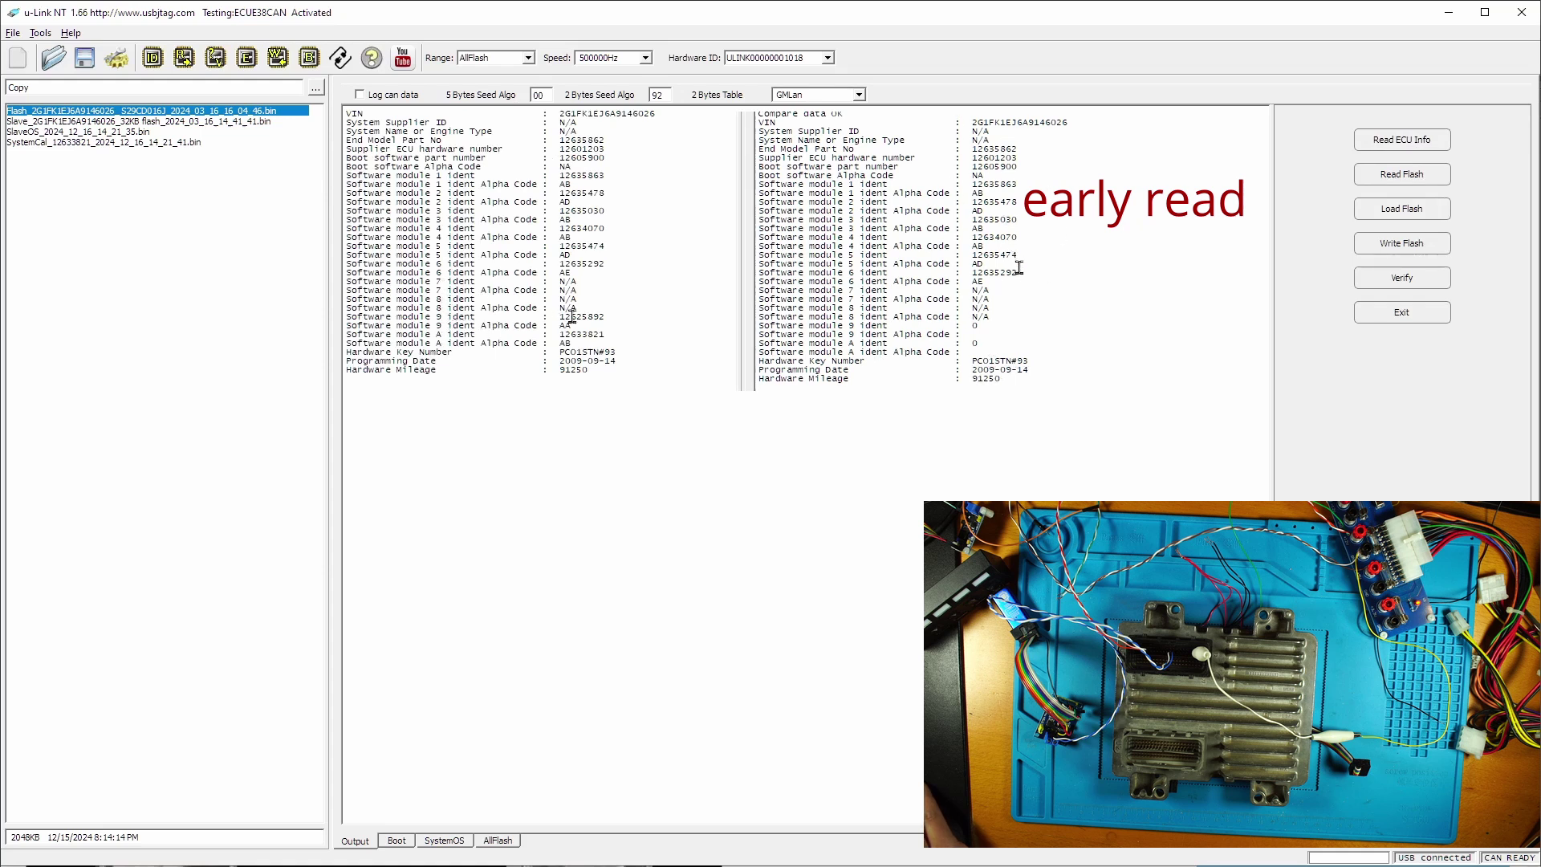
drag(557, 317, 627, 317)
double_click(578, 334)
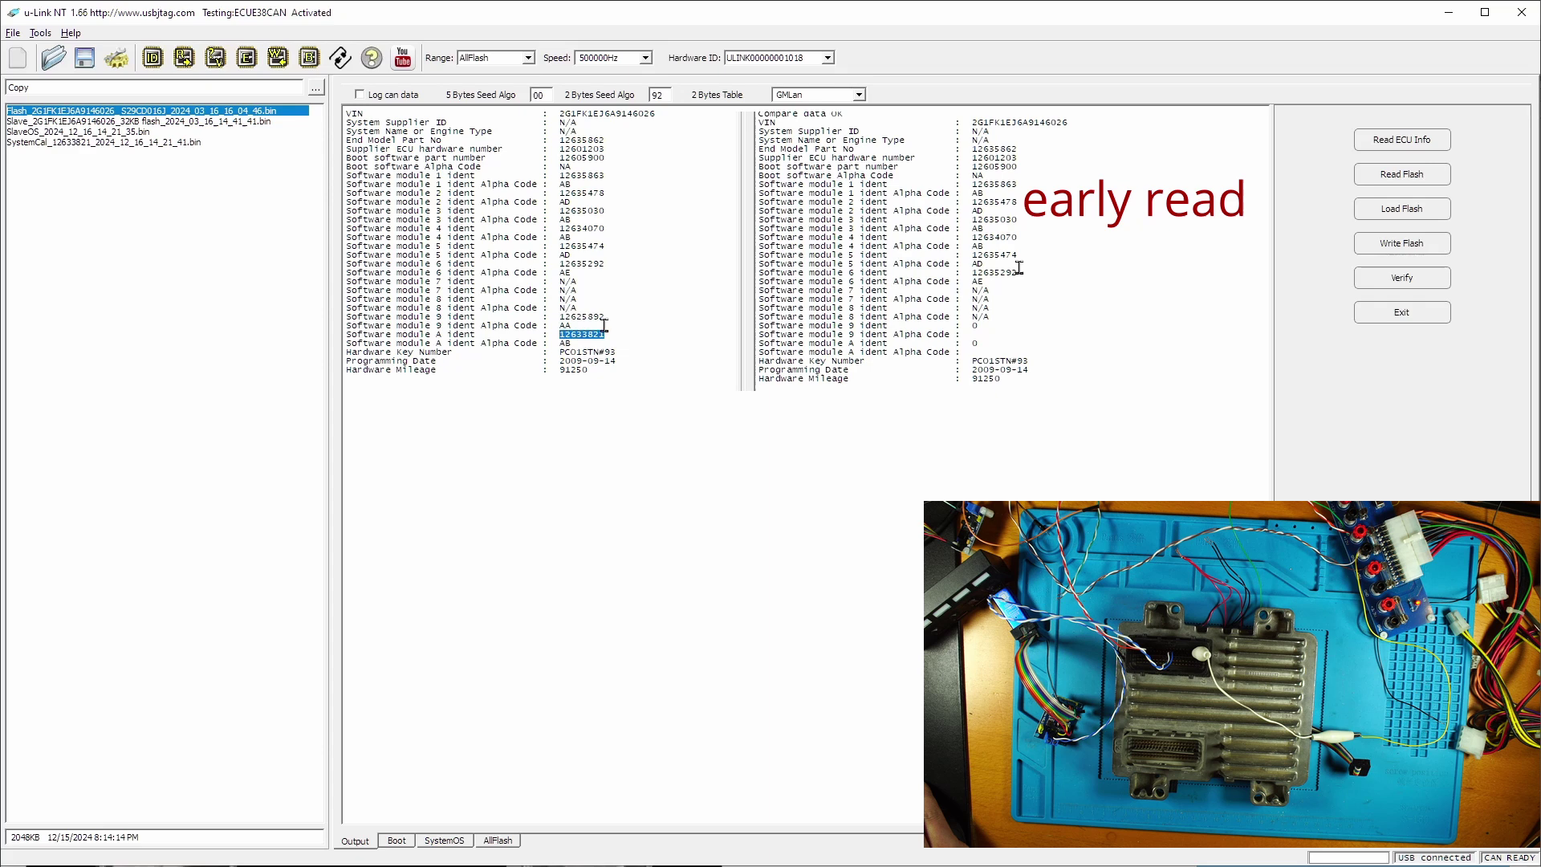